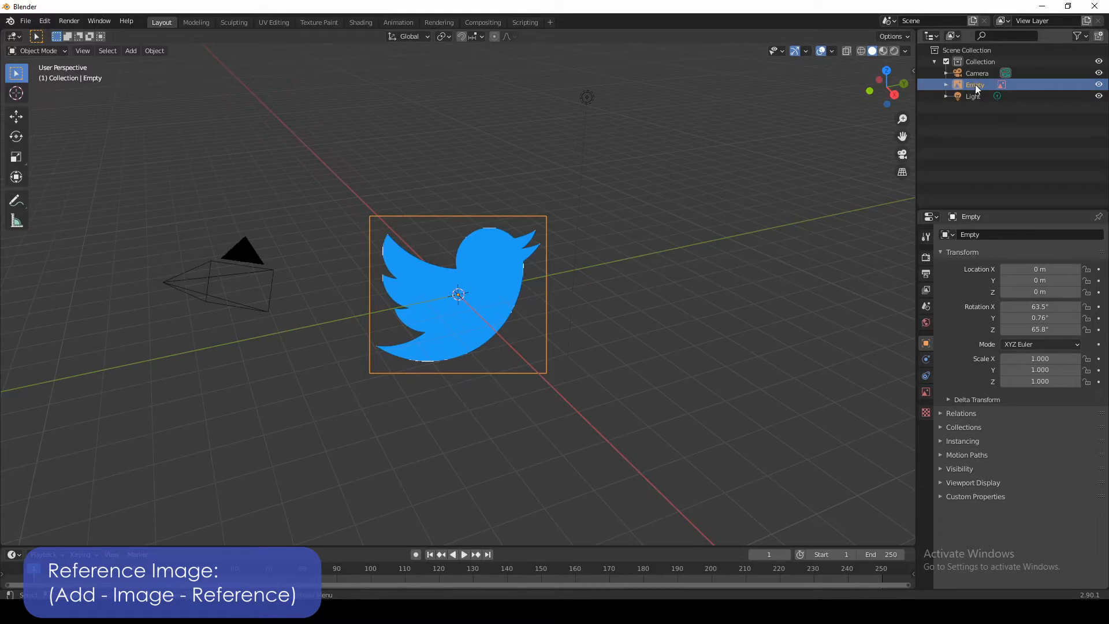
Rename the bird logo reference image object as Twitter
right_click(976, 88)
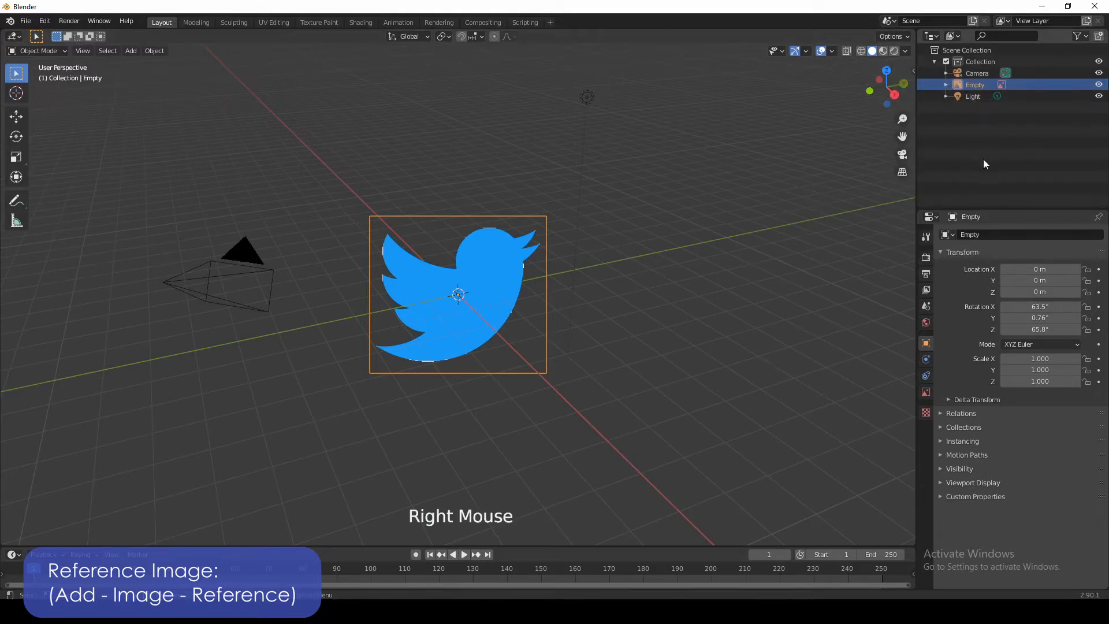
click(1011, 235)
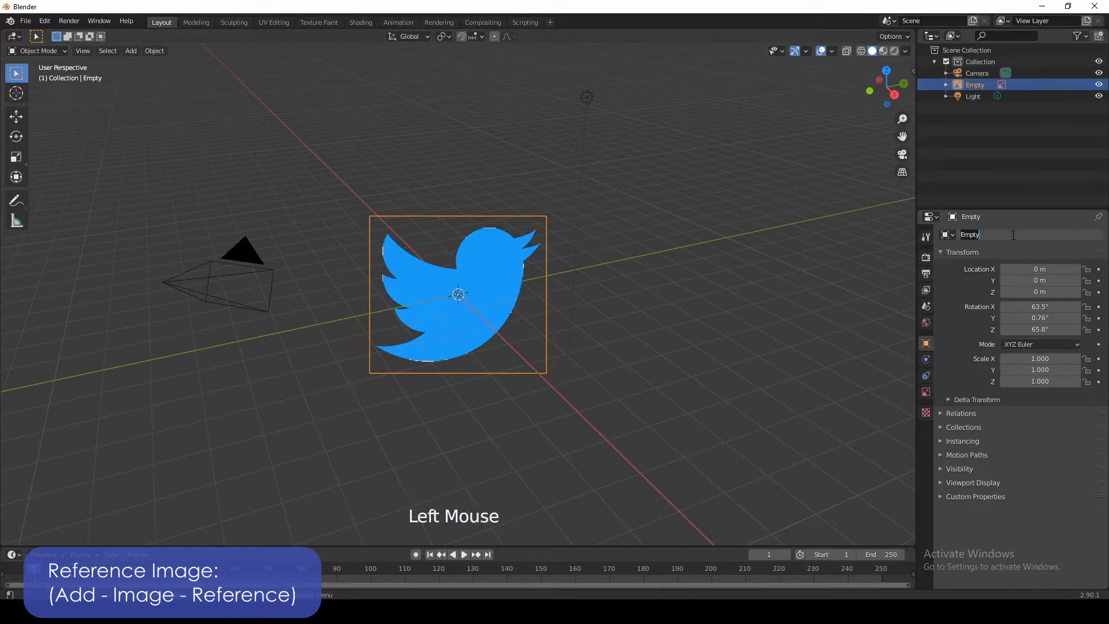
text(Twitter)
key(Return)
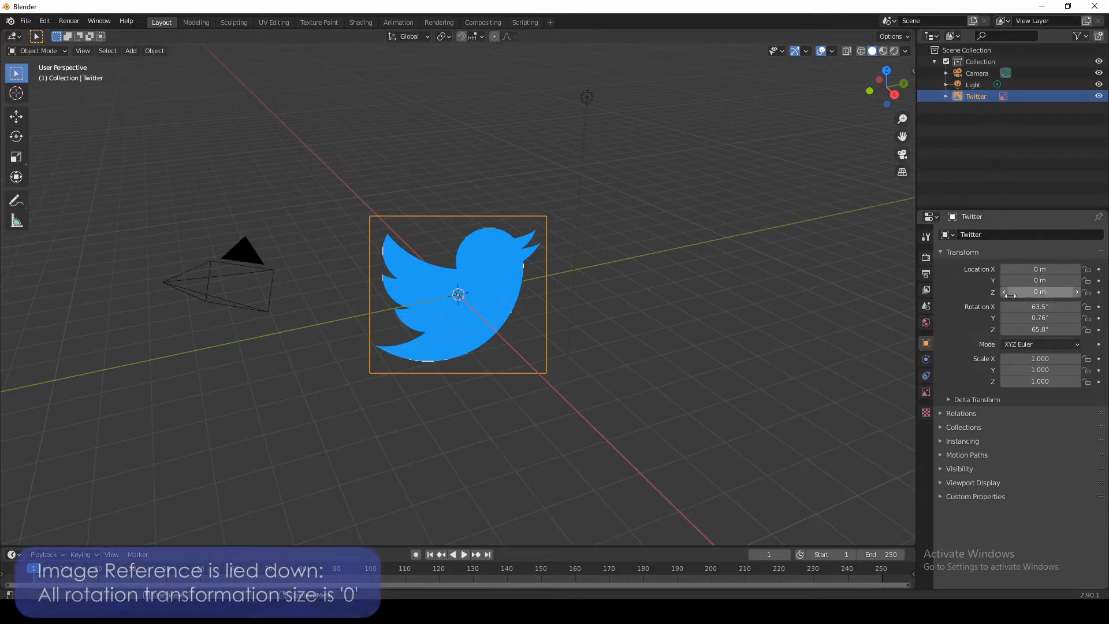
Set the Twitter reference image's X, Y and Z rotation to 0° so it lies flat
click(1027, 307)
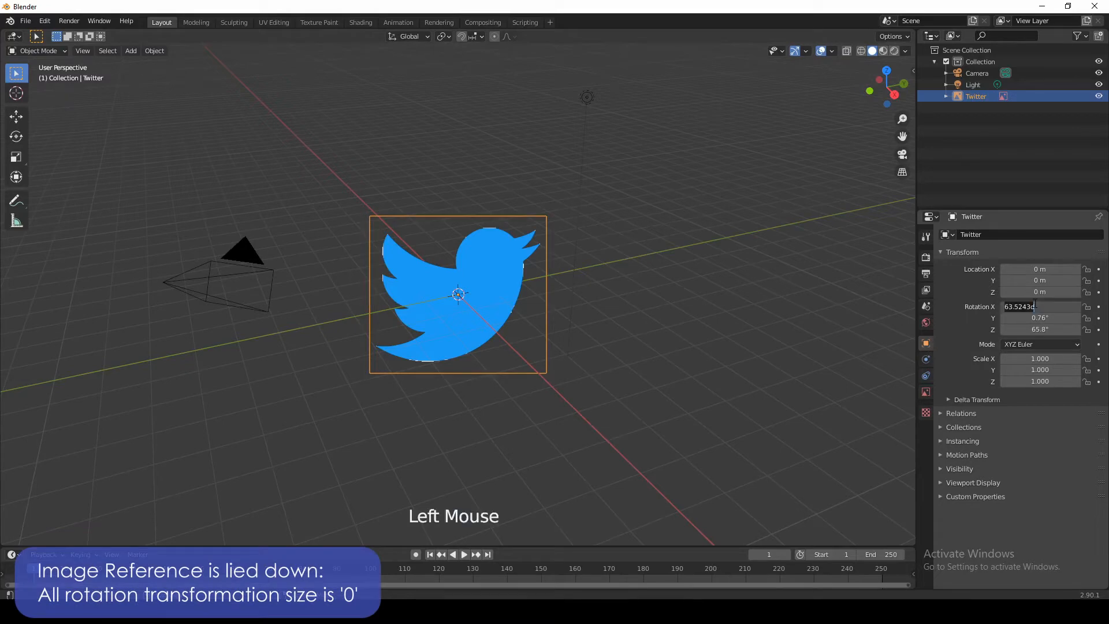
text(0)
double_click(1041, 318)
text(0)
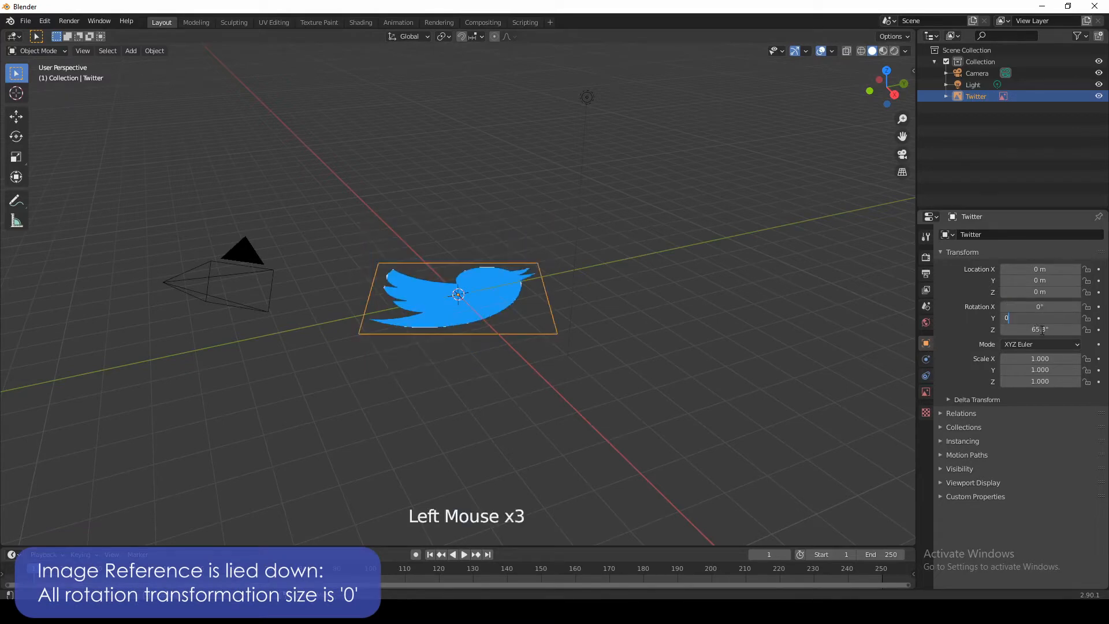
double_click(1042, 329)
text(0)
key(Return)
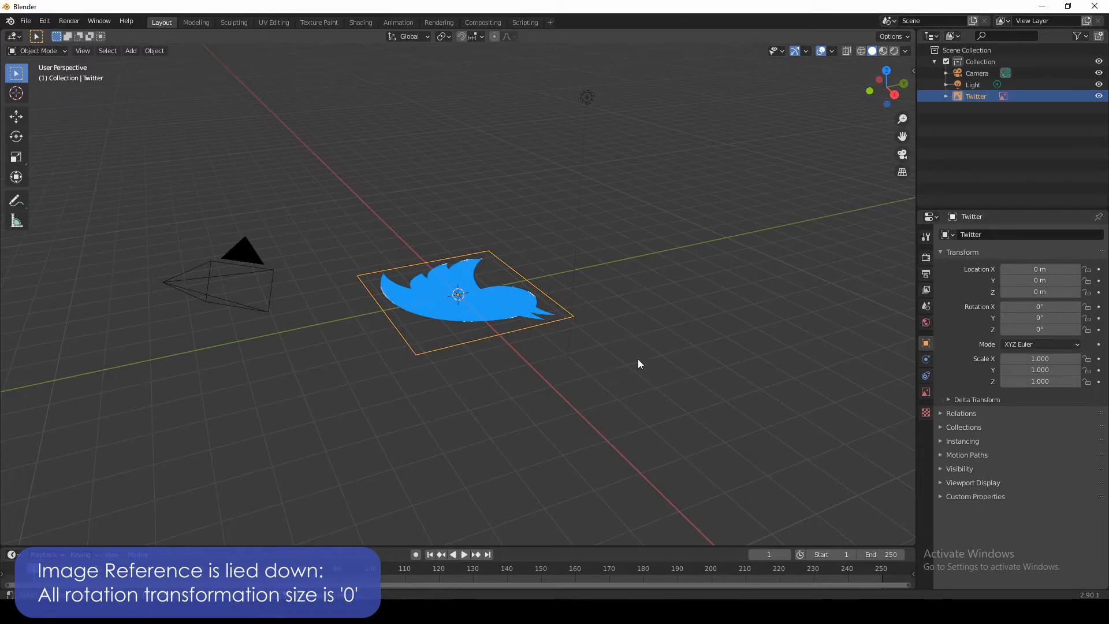
middle_drag(638, 363, 471, 482)
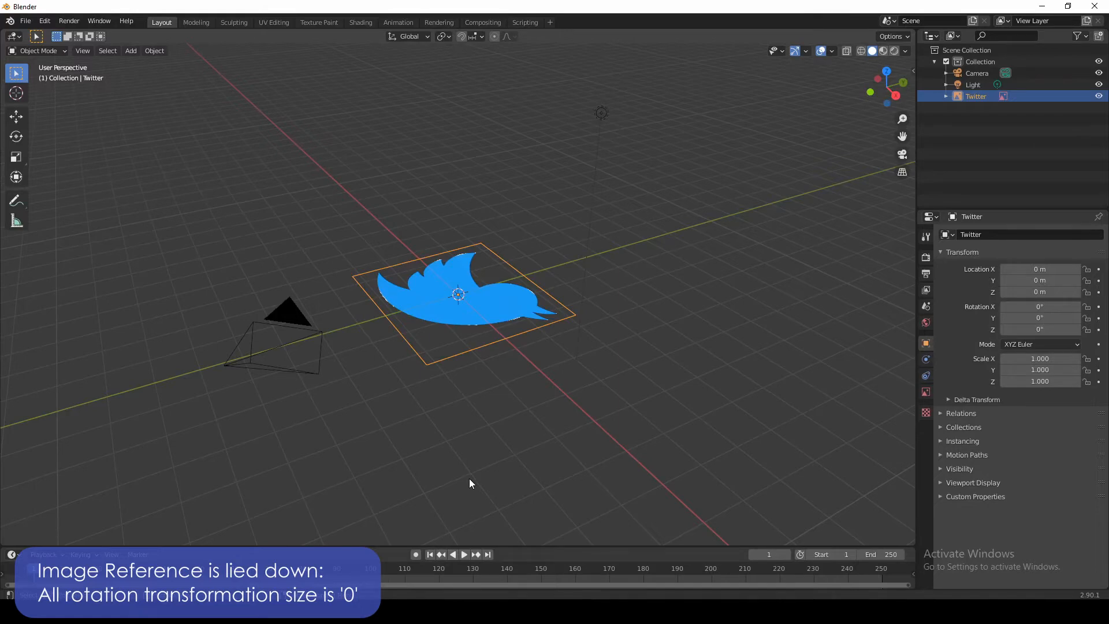
middle_drag(469, 483, 531, 495)
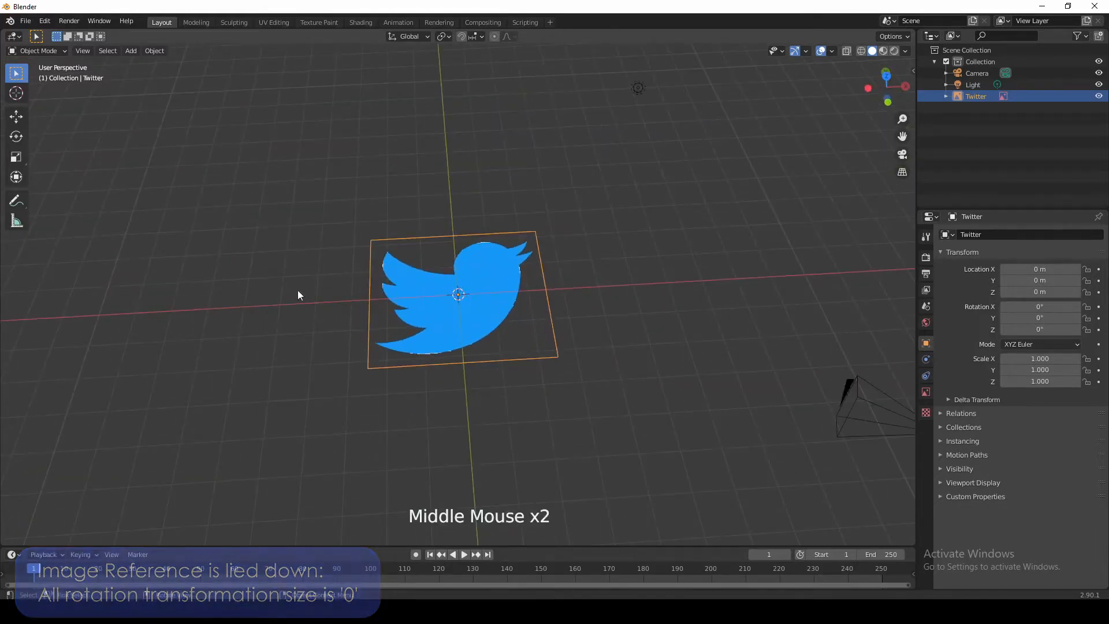
click(133, 53)
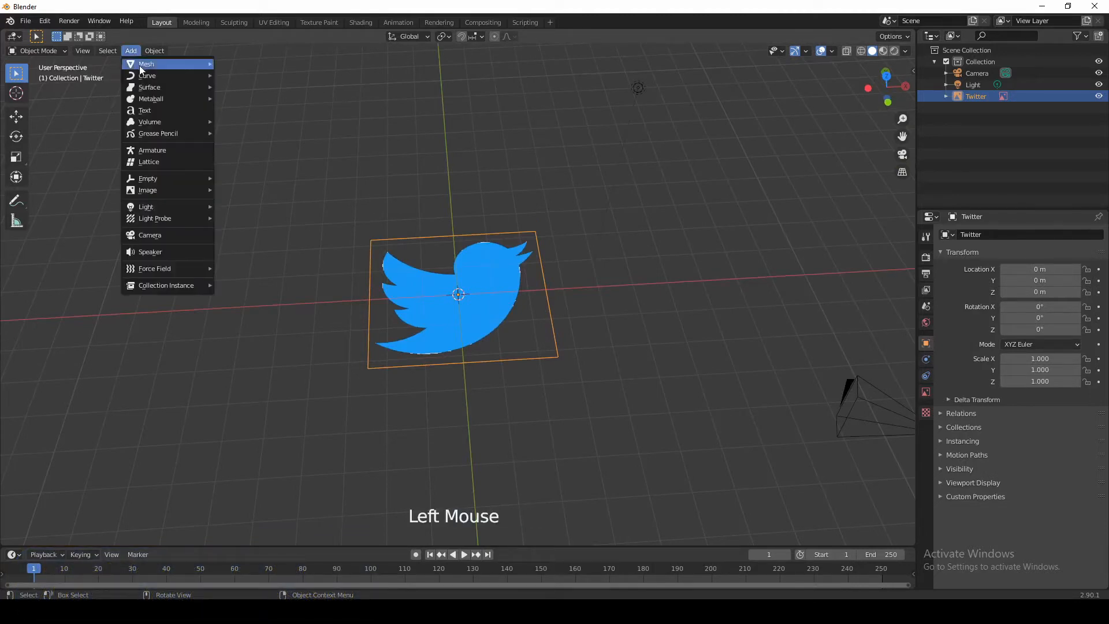
mouse_move(148, 76)
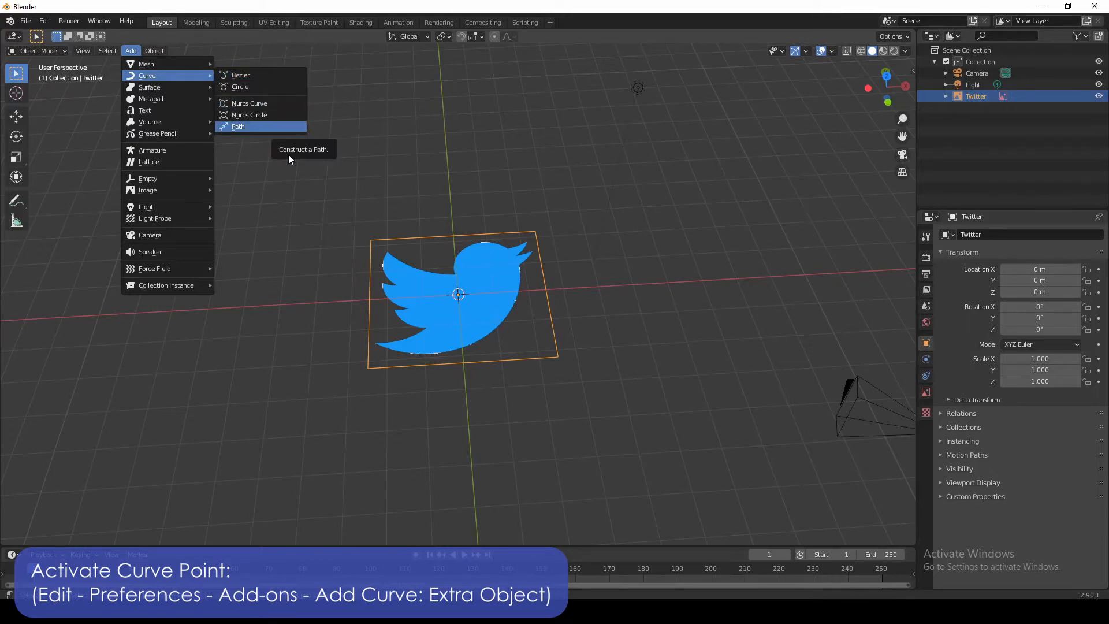
click(287, 174)
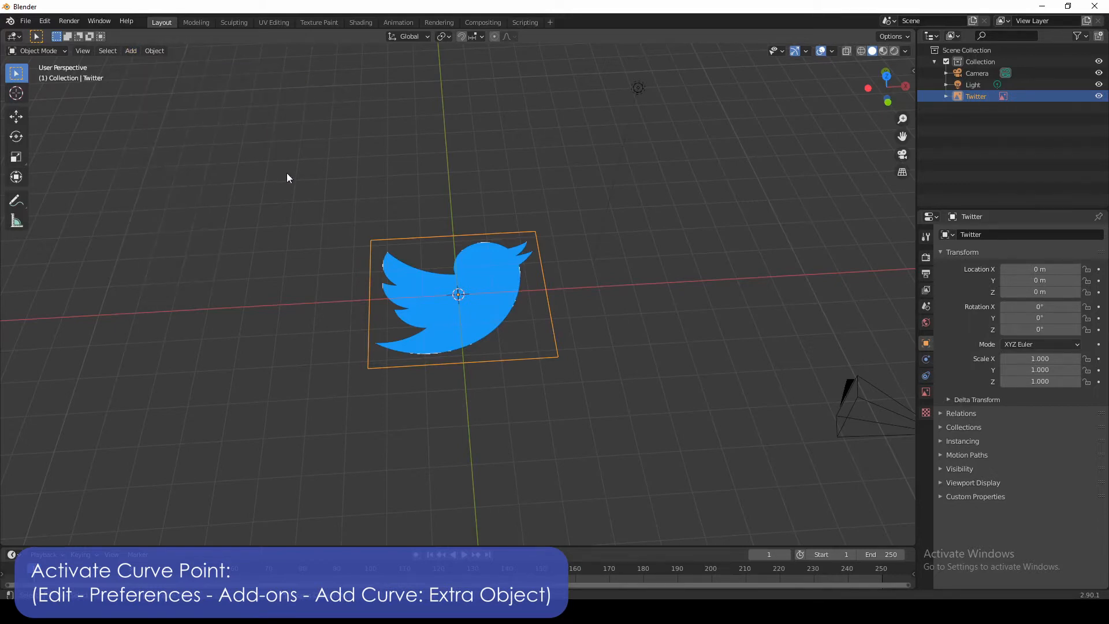
Enable the Add Curve: Extra Objects add-on in the preferences and close them
click(43, 21)
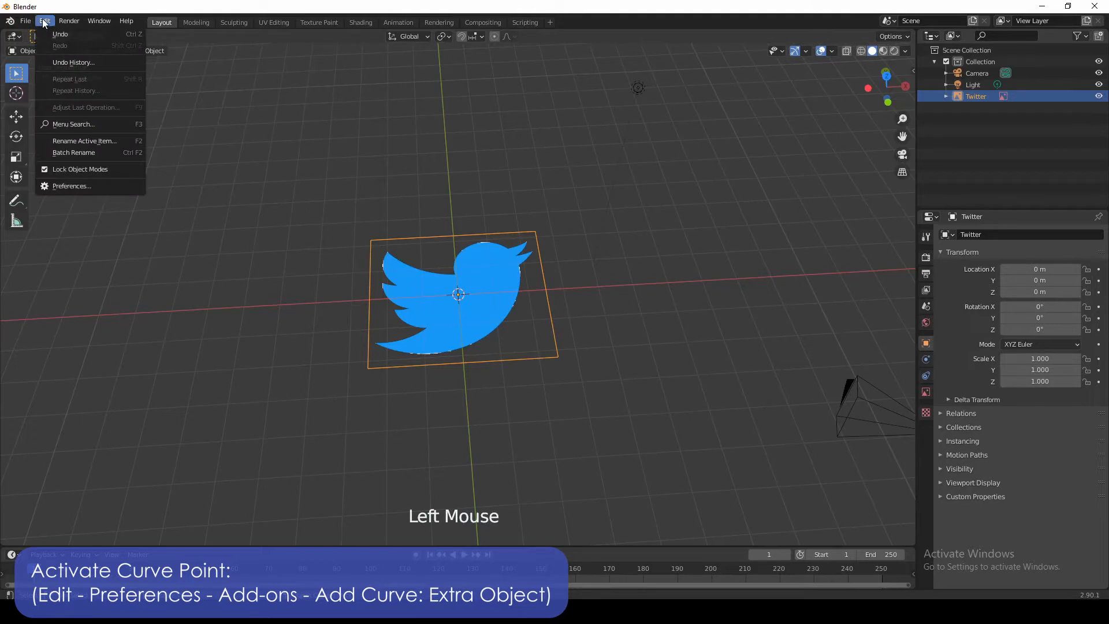
click(78, 186)
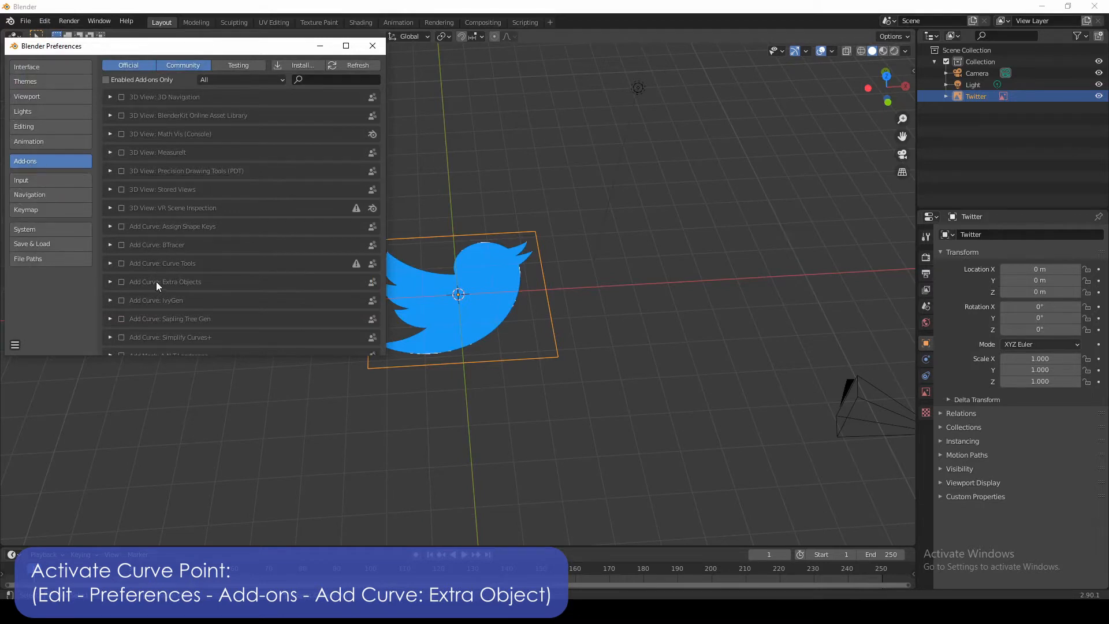
click(121, 283)
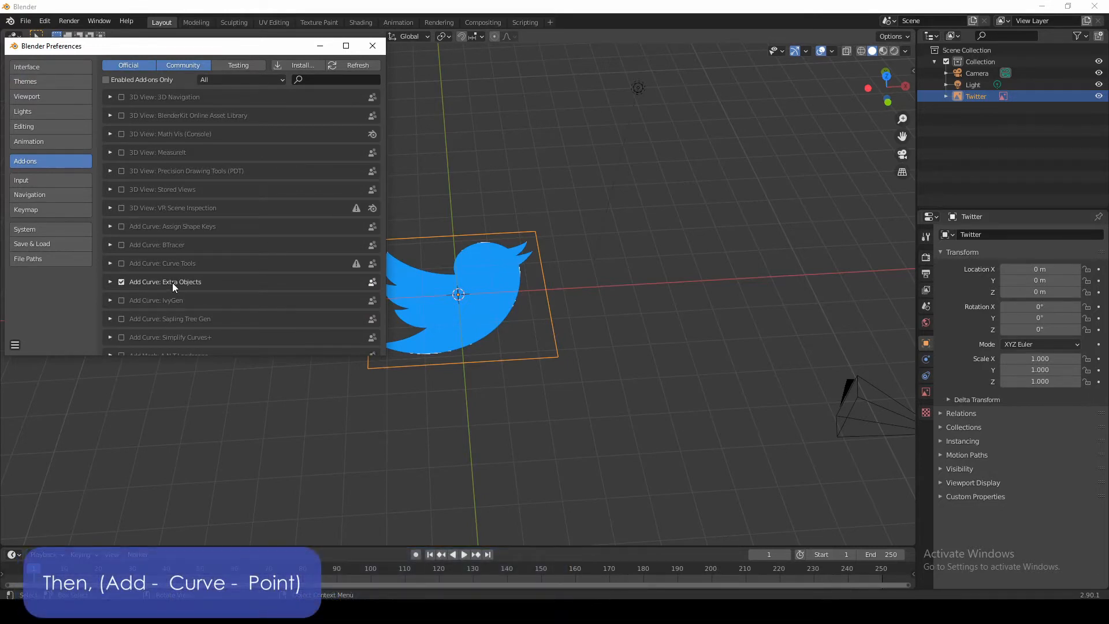
click(372, 45)
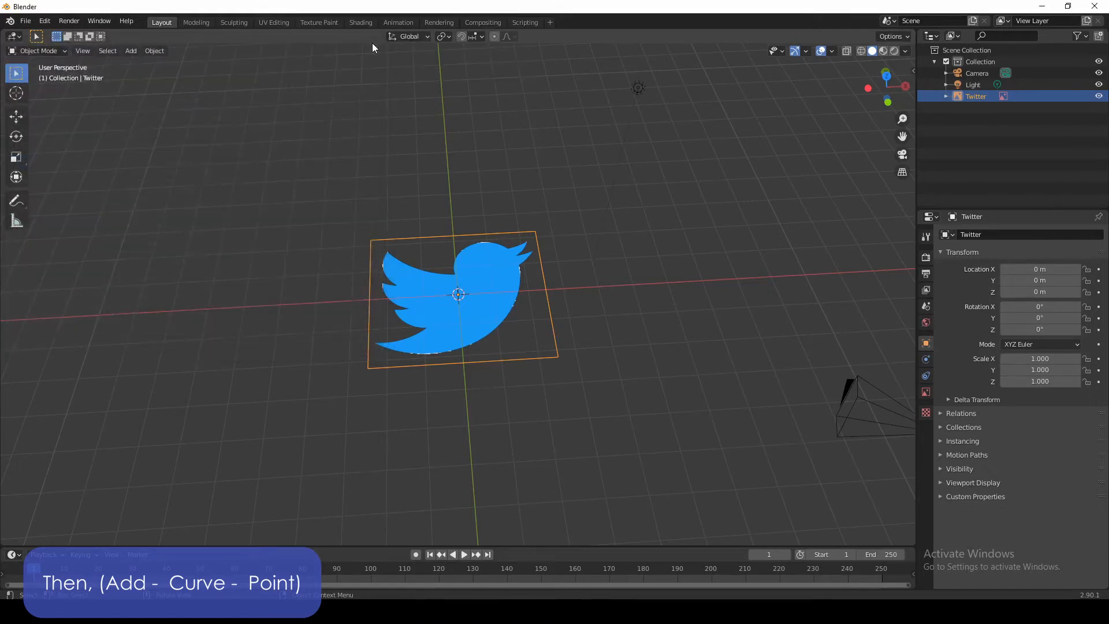
Add a Point curve to the scene and switch the viewport to the Top viewpoint
click(132, 52)
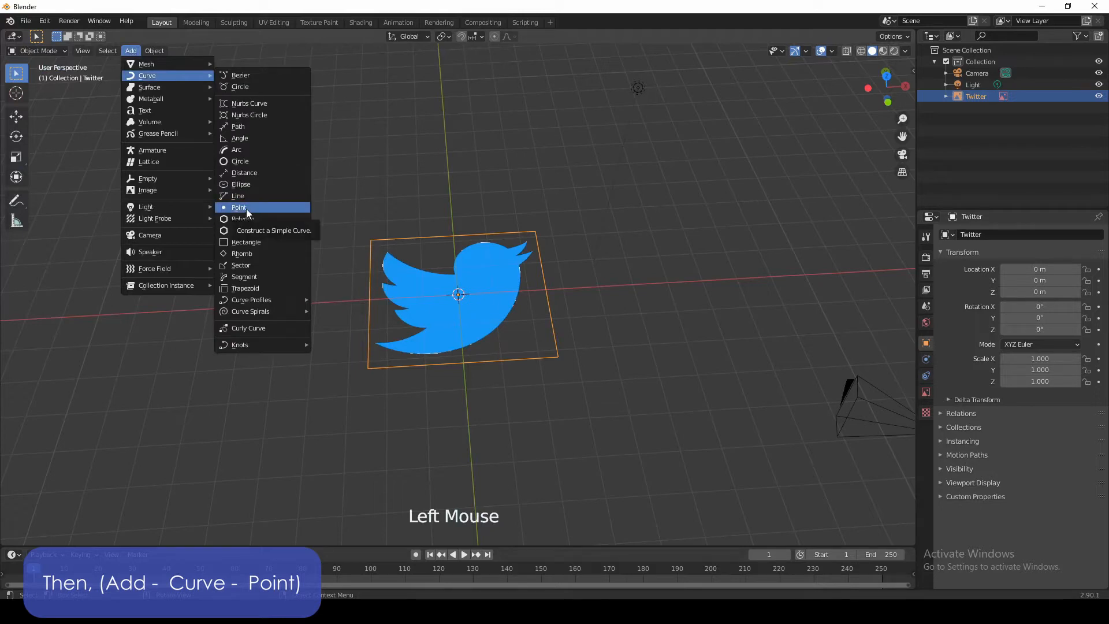
click(247, 207)
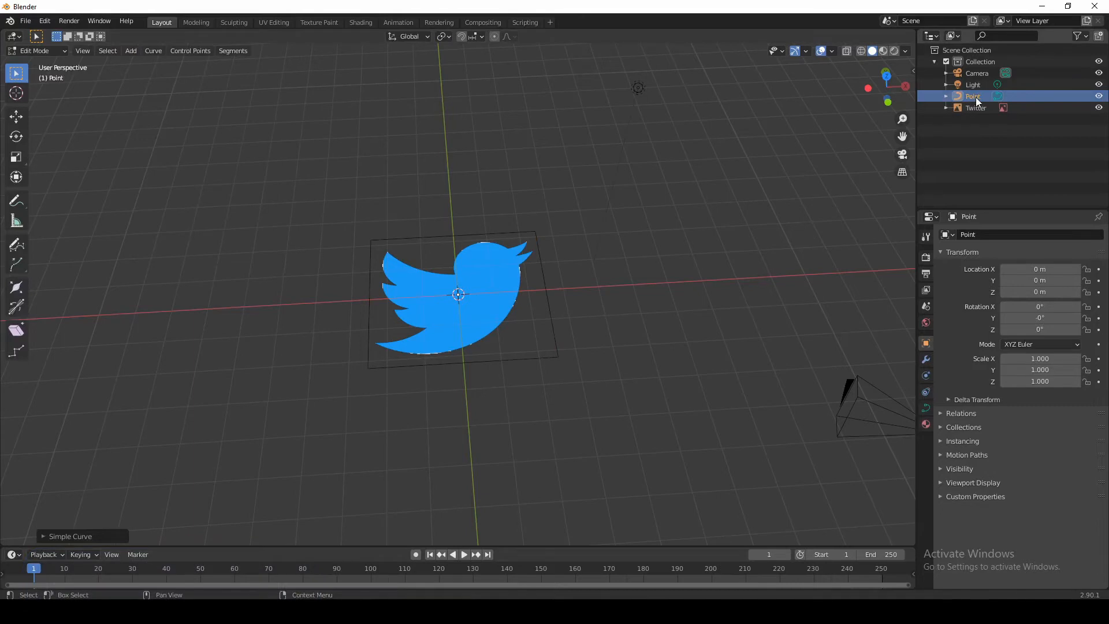
middle_drag(608, 334, 478, 307)
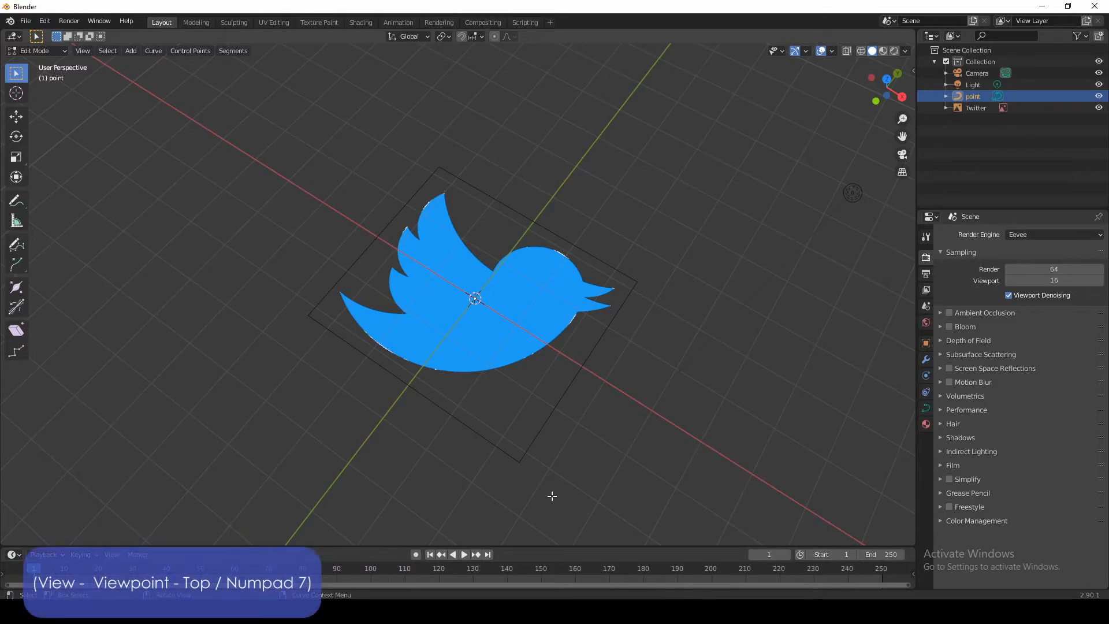
click(83, 51)
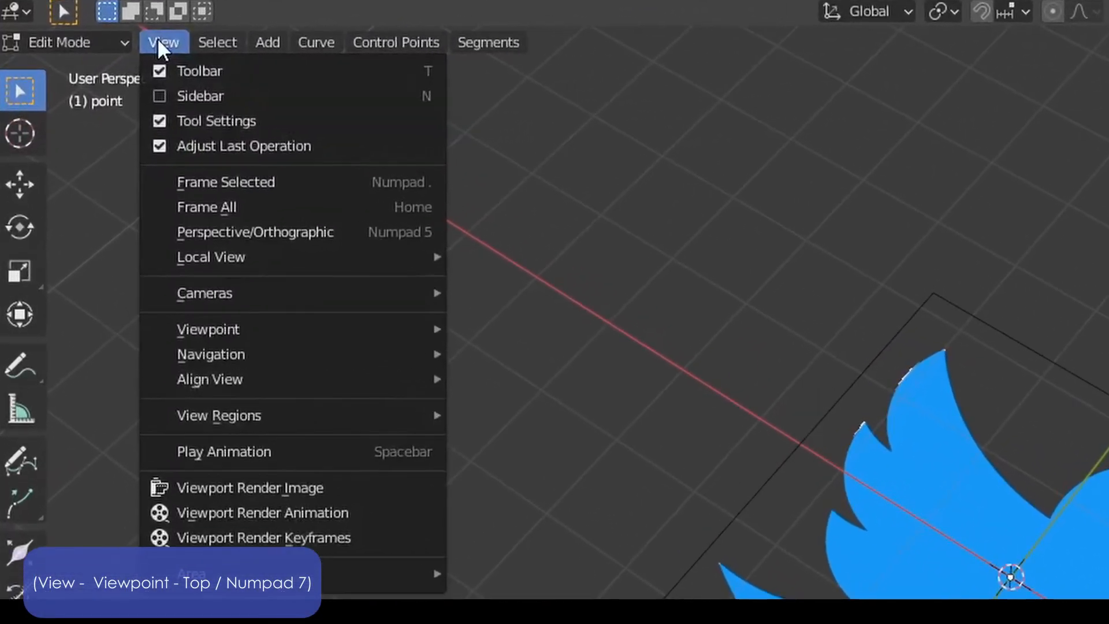
mouse_move(218, 330)
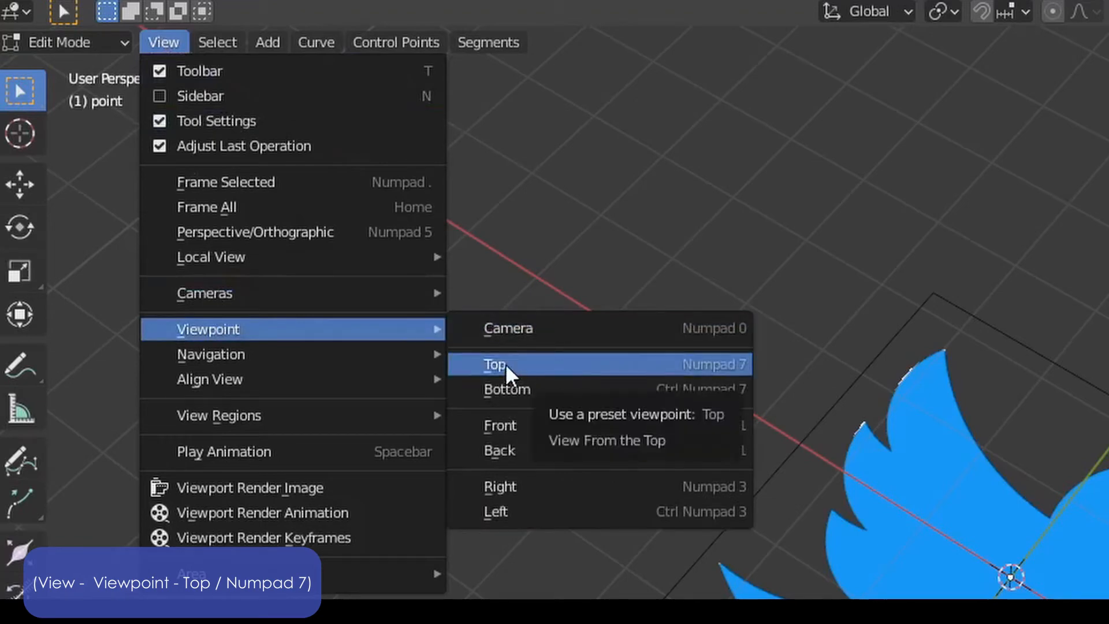
click(720, 365)
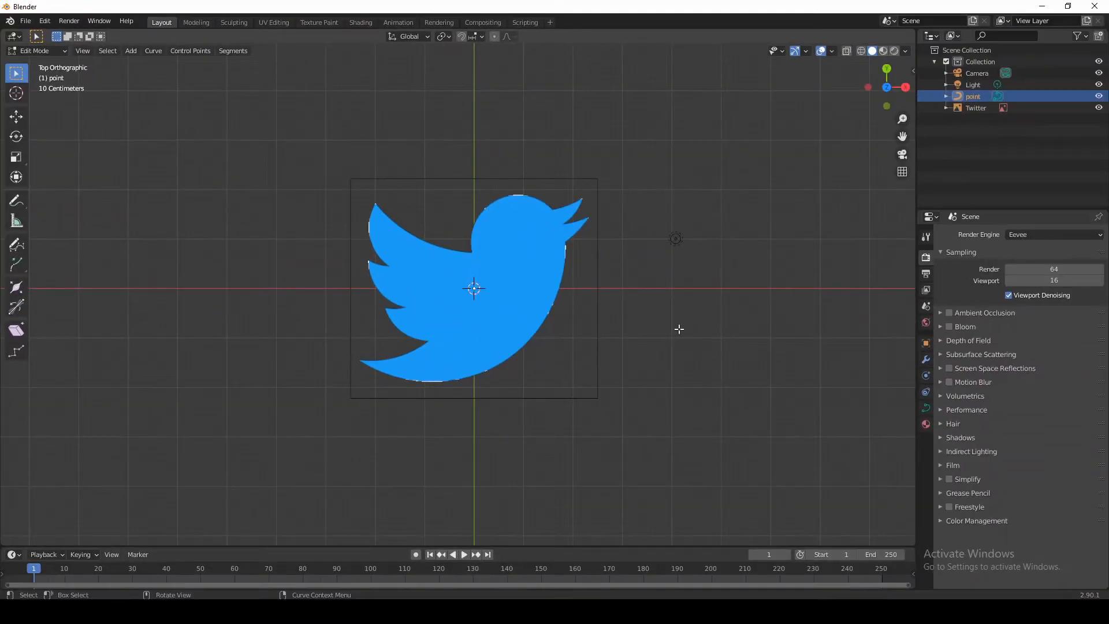
Move the curve point onto the inner corner between the bird's upper and lower beak
scroll(679, 329, up, 6)
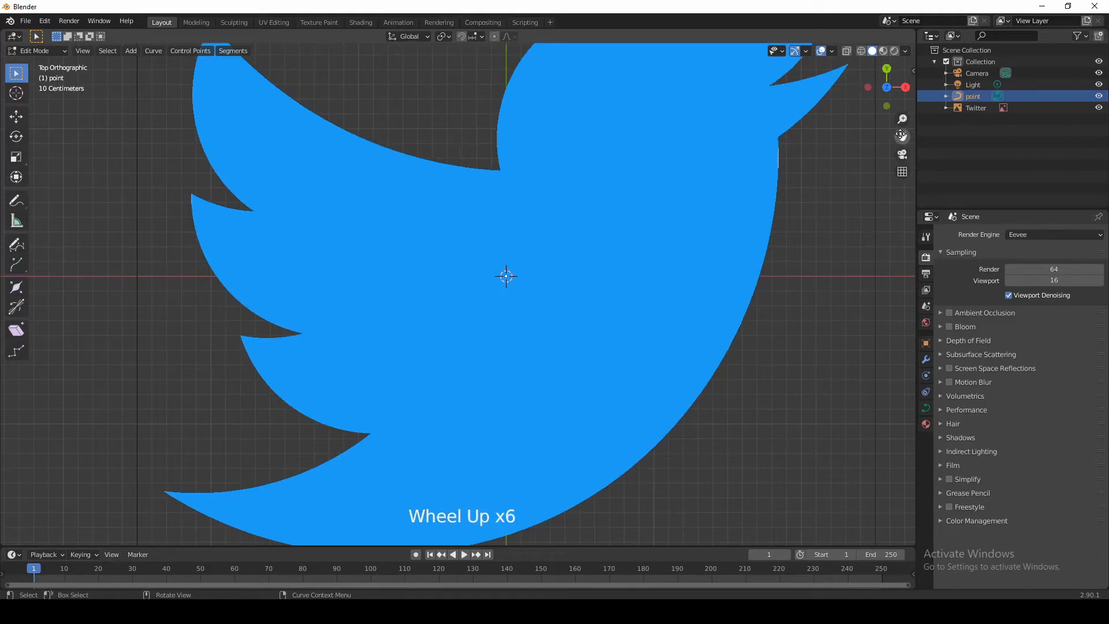
drag(902, 136, 723, 305)
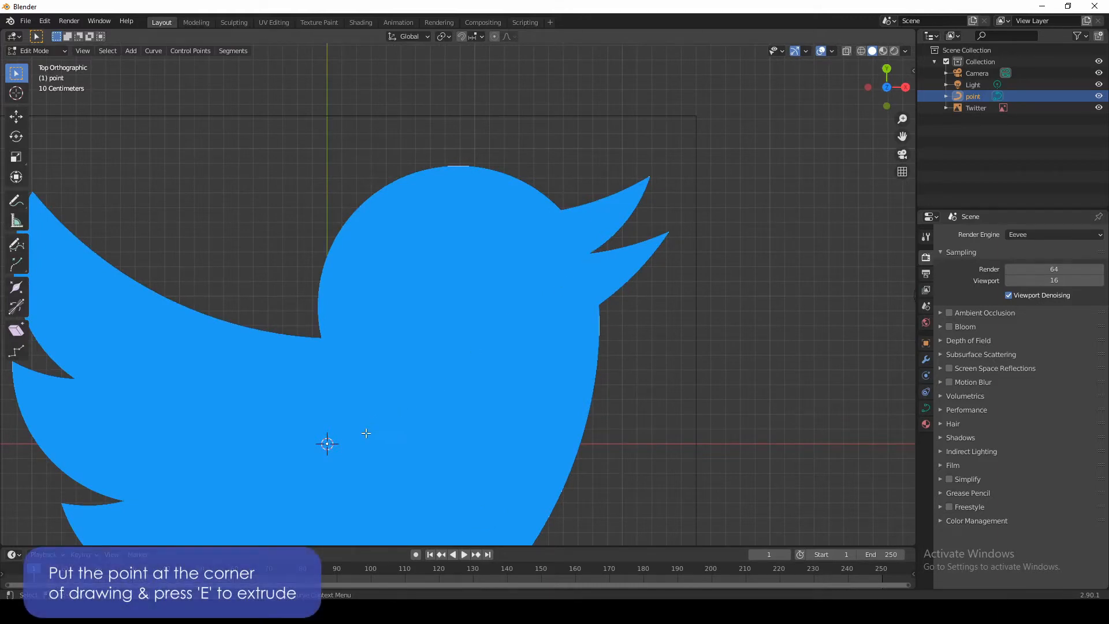
key(g)
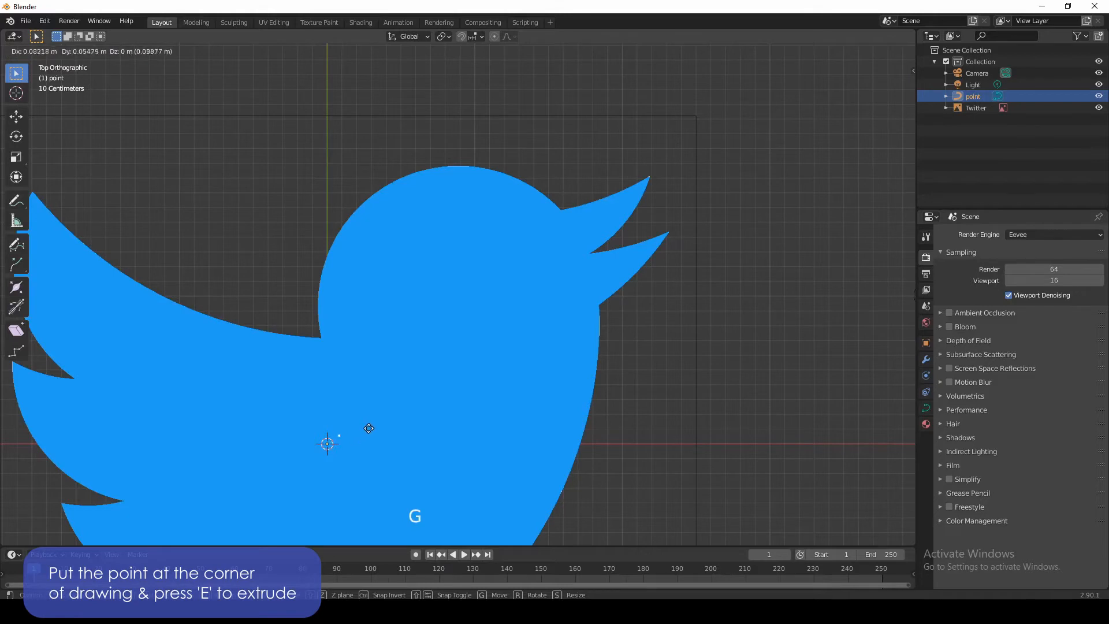
click(616, 249)
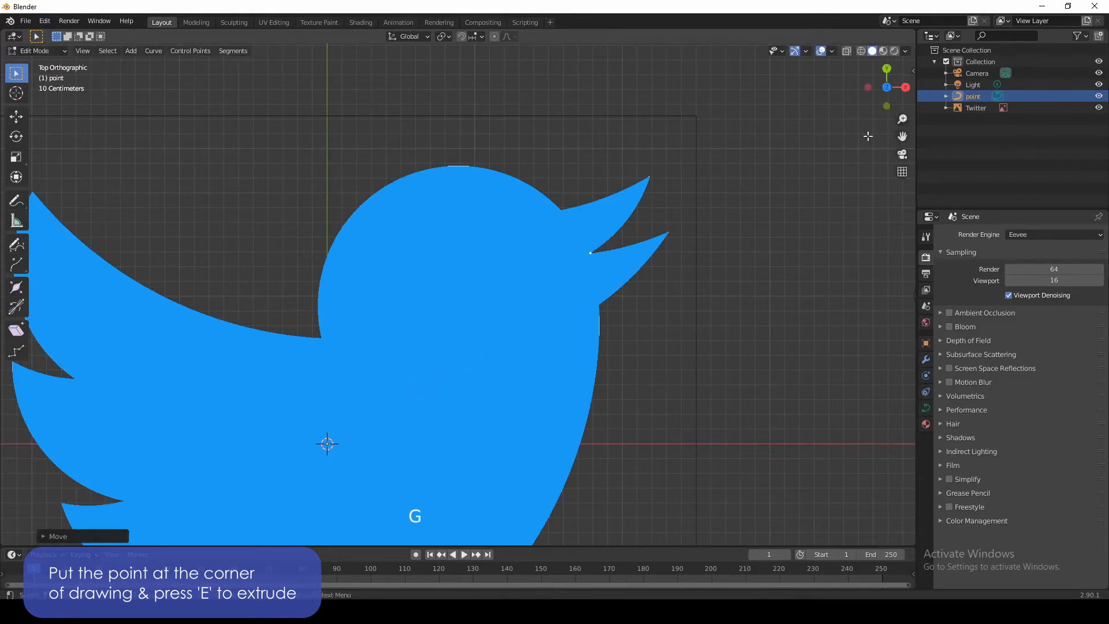
Extrude the curve from the inner beak corner to the lower beak's tip and on to the corner where the beak meets the chest
drag(902, 119, 695, 251)
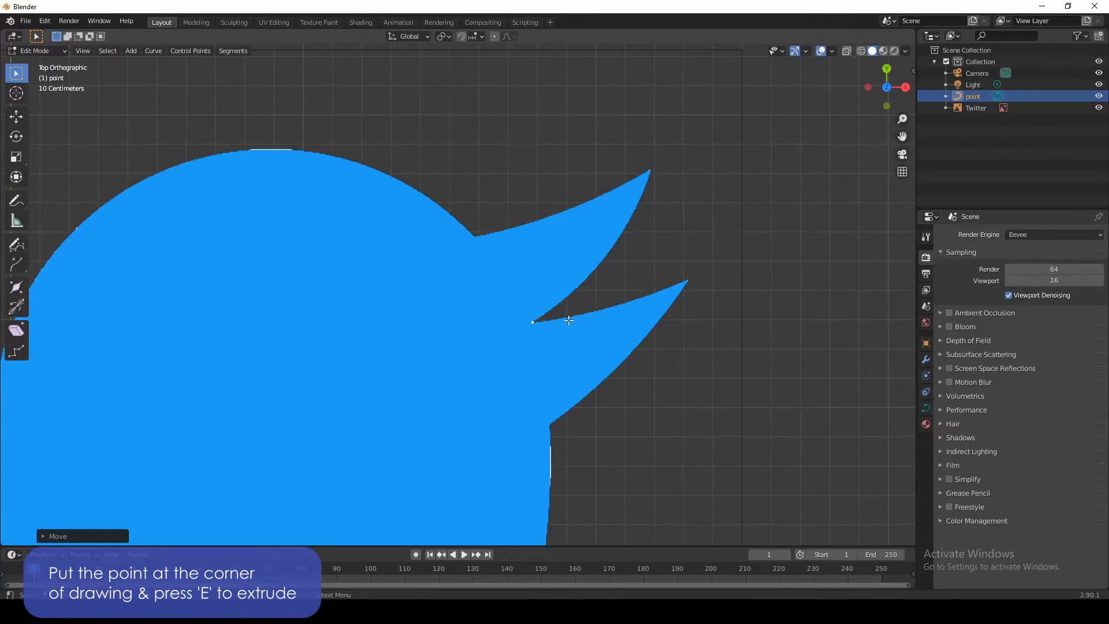
key(e)
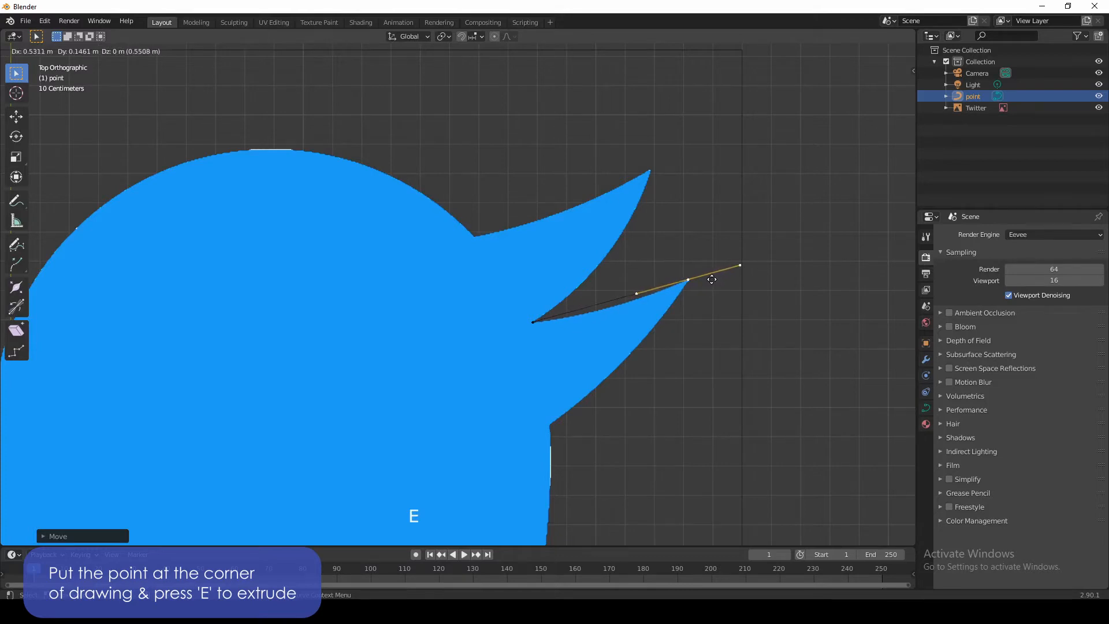
click(711, 279)
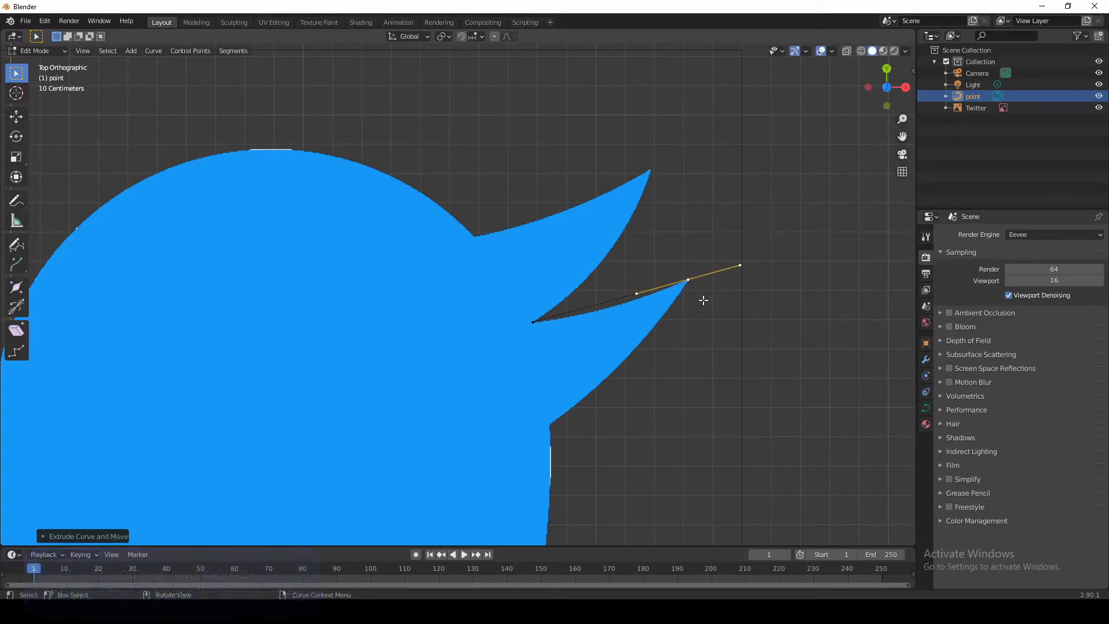
scroll(711, 300, up, 3)
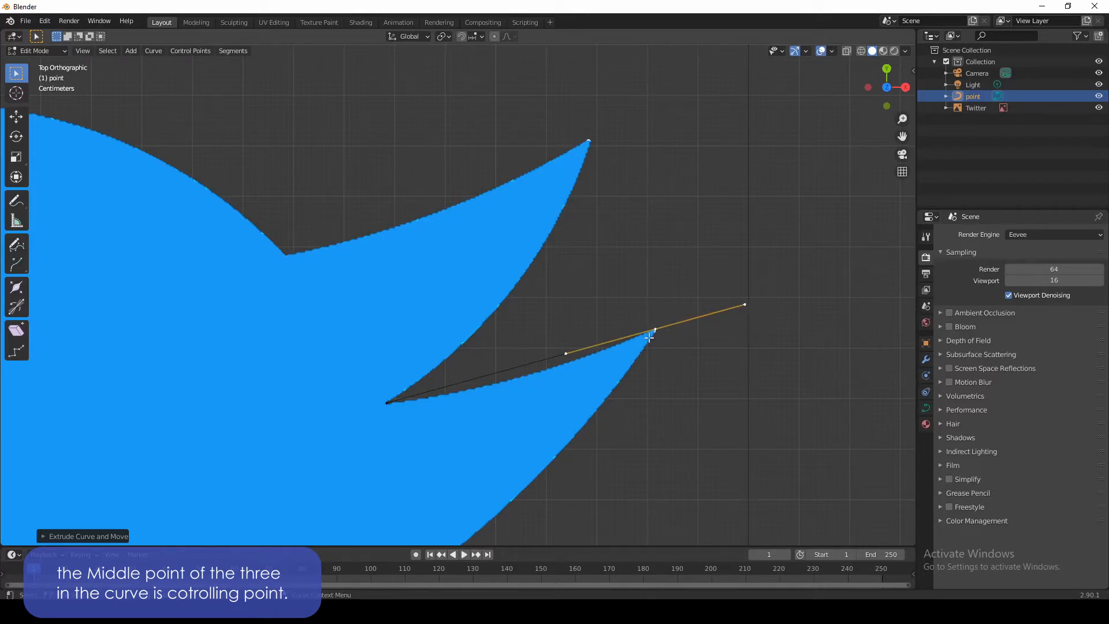
drag(902, 135, 981, 11)
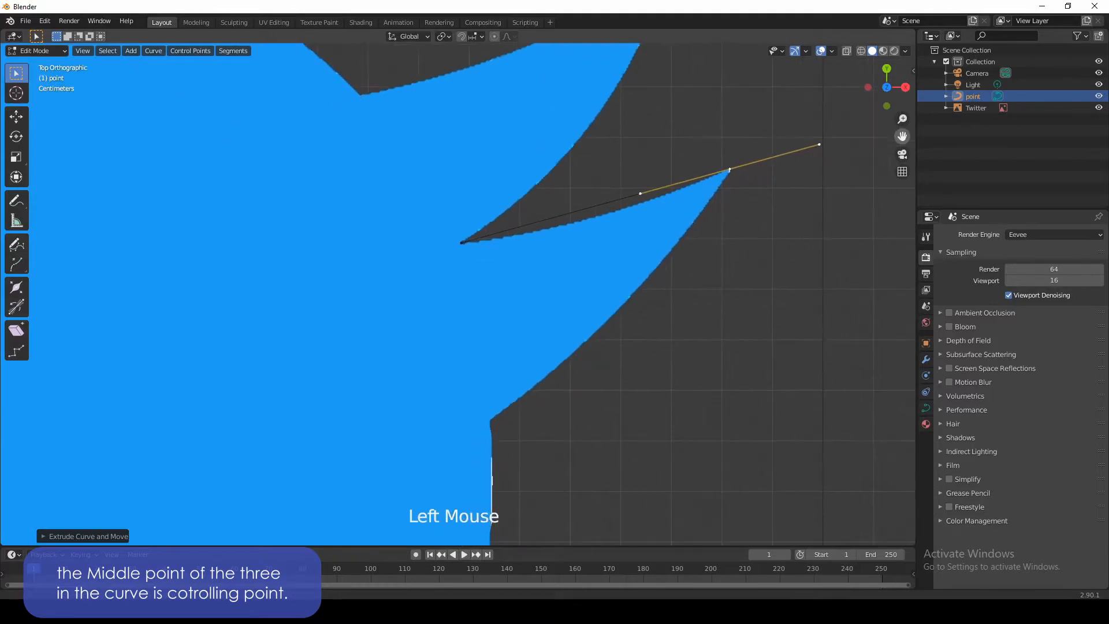
click(740, 175)
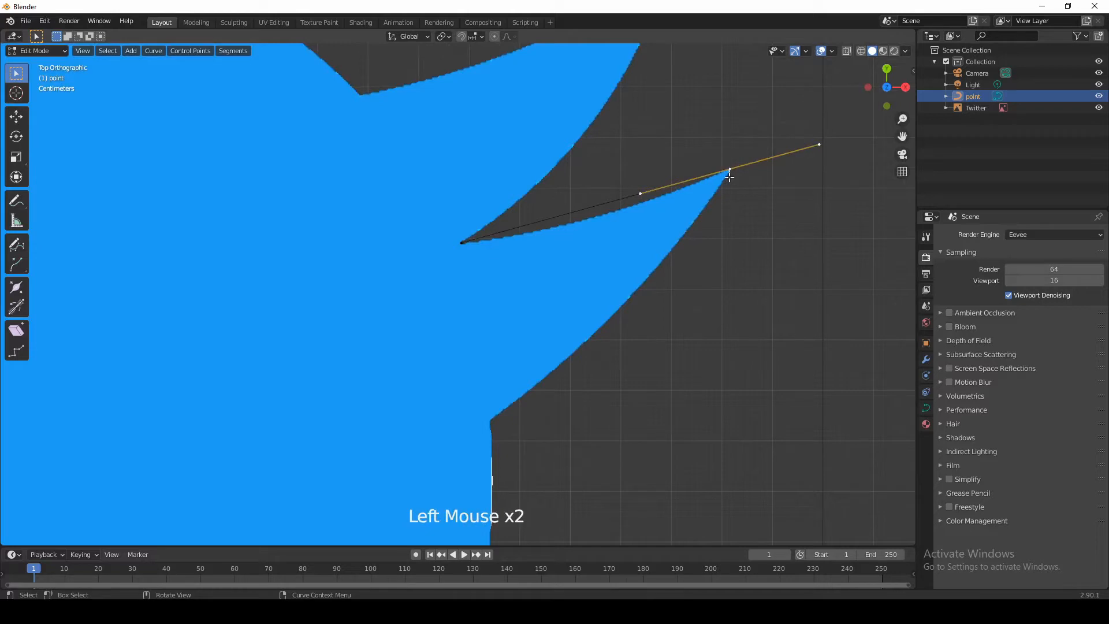
key(e)
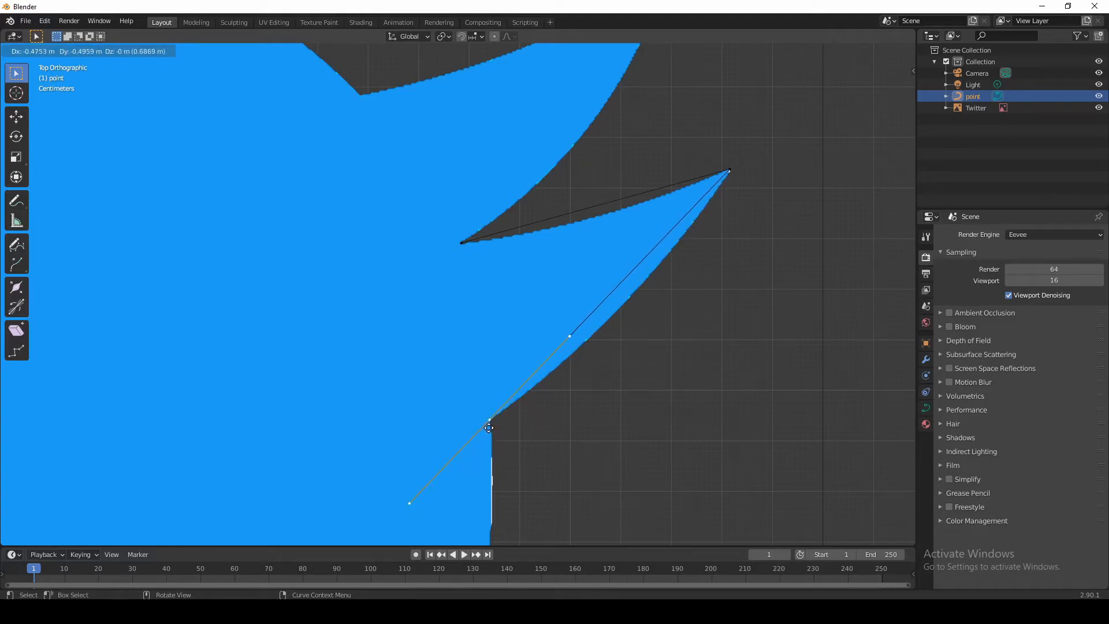
click(488, 427)
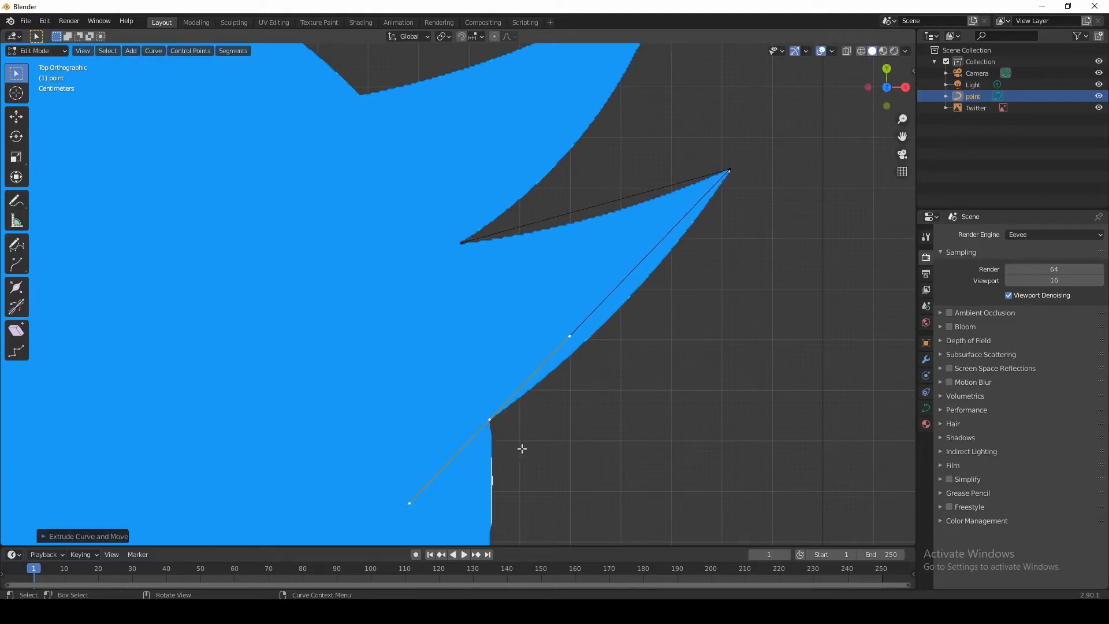
Extrude the curve from the beak-chest corner to the tail's tip and on to the corner where the tail meets the lowest wing feather
drag(902, 136, 1055, 62)
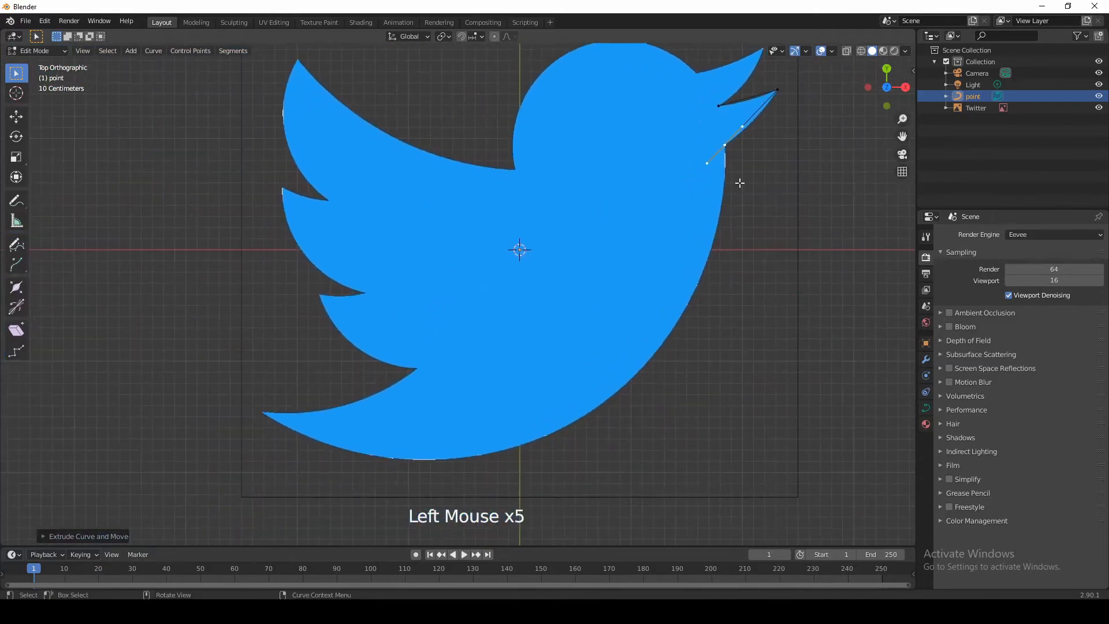
key(e)
key(e)
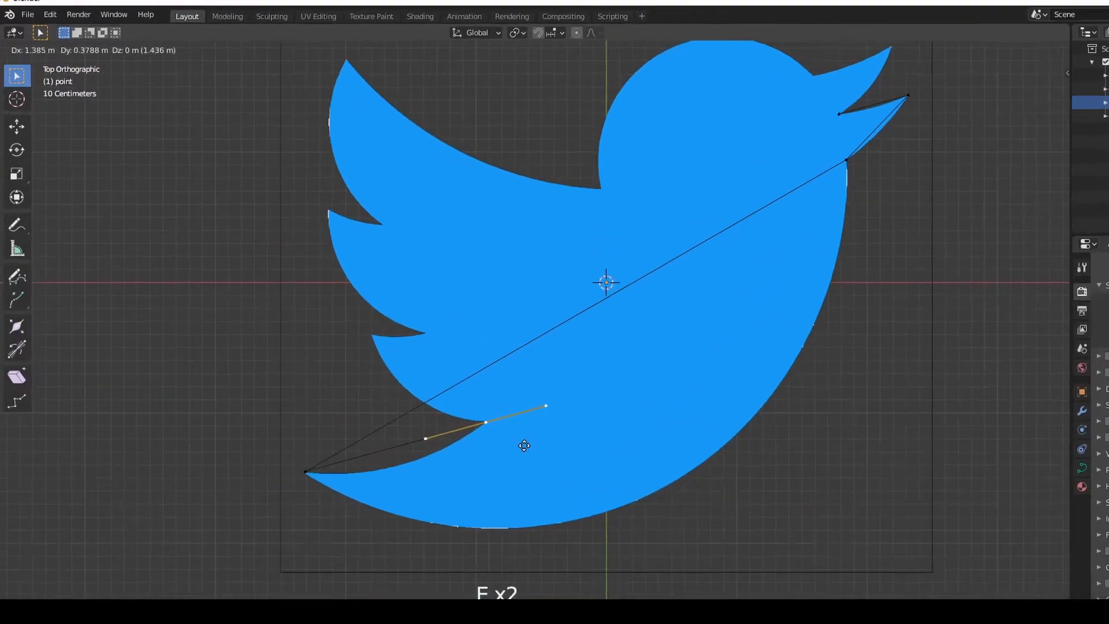
click(450, 390)
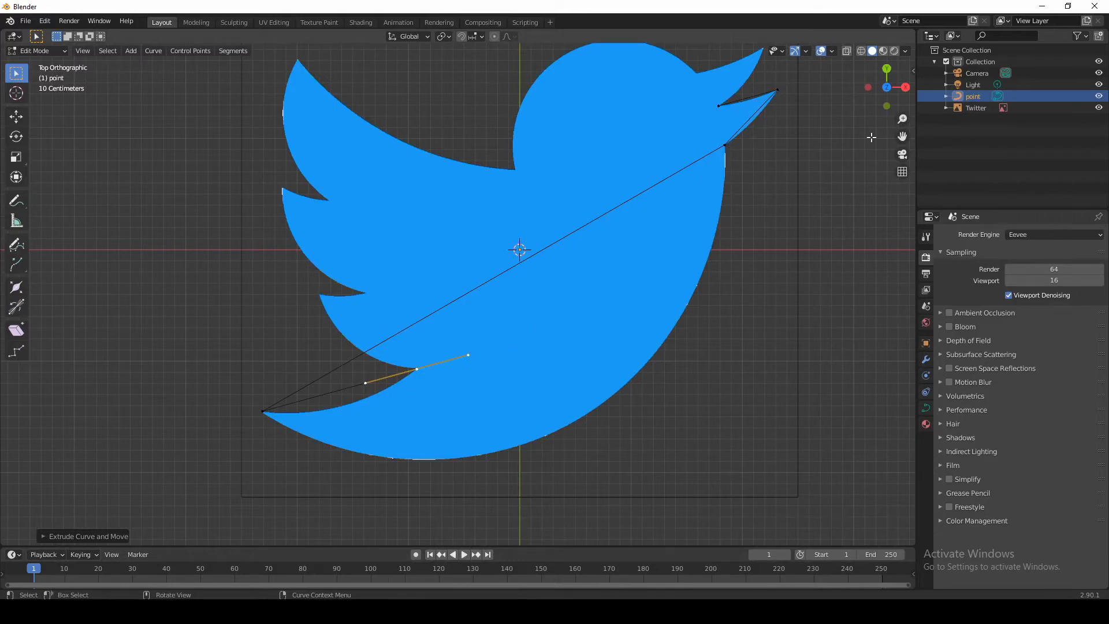
Move the lower handle of the beak tip's curve point outward to bend the segment along the lower beak edge
drag(902, 136, 864, 189)
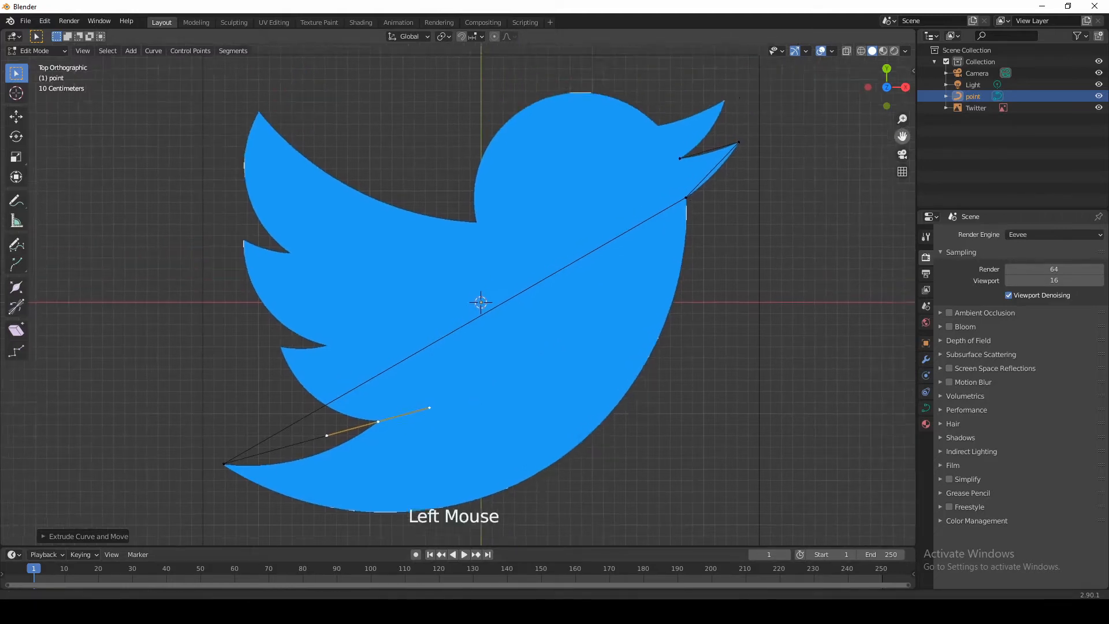
drag(902, 119, 902, 50)
drag(895, 137, 623, 212)
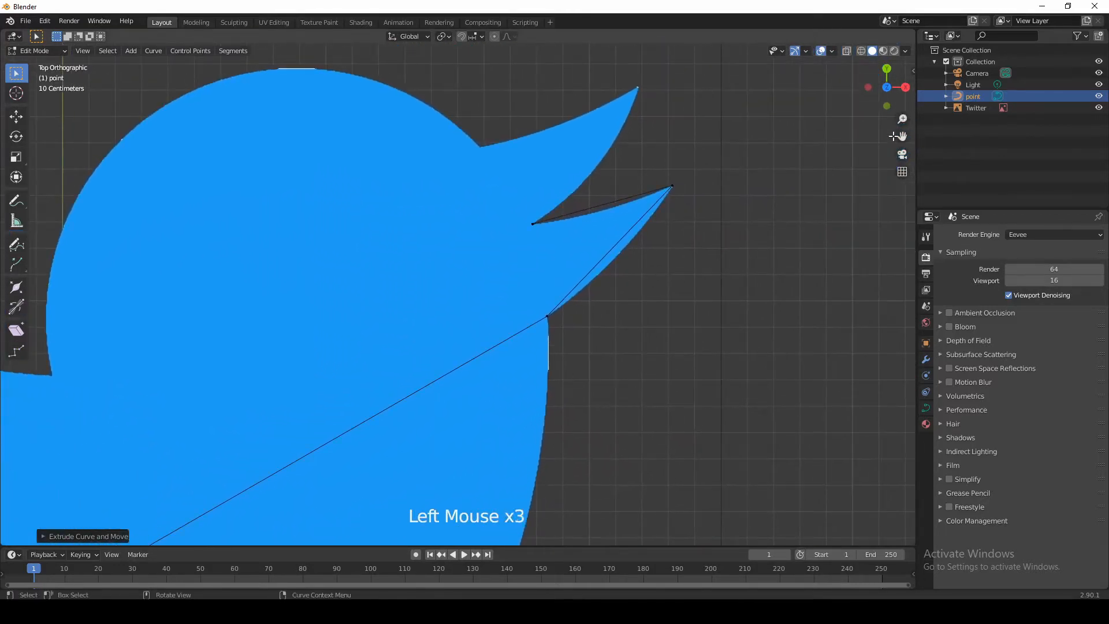
click(672, 186)
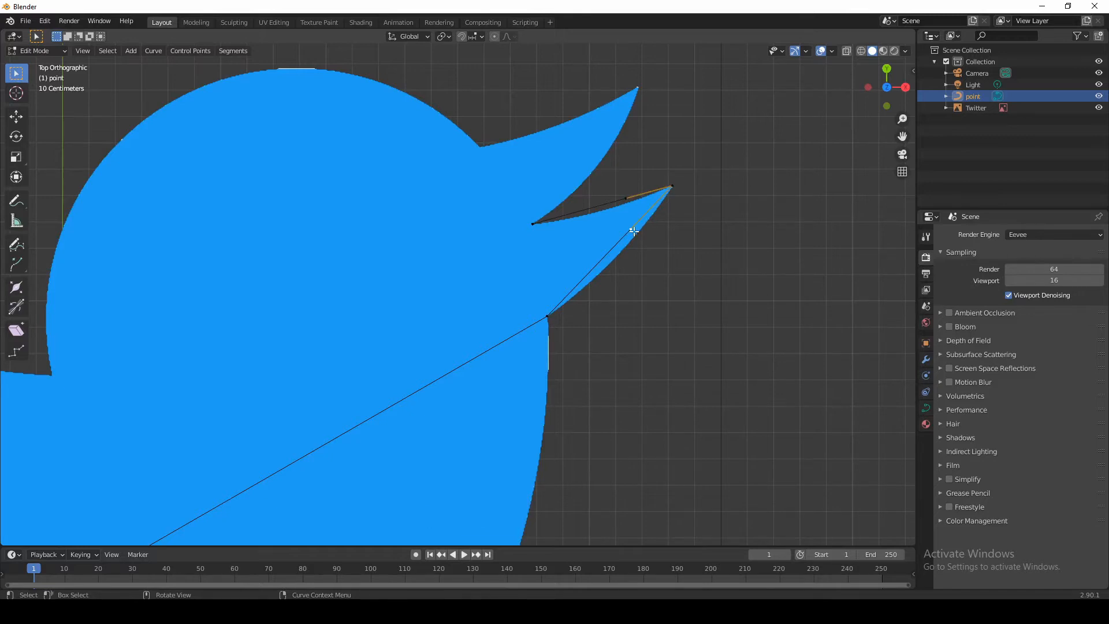
key(g)
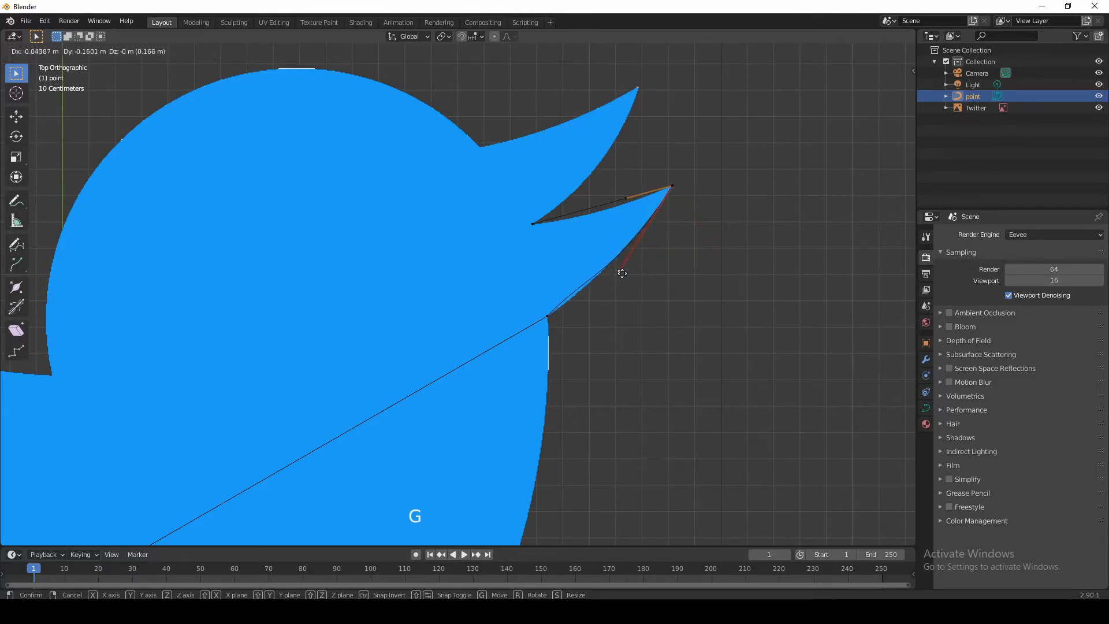
click(619, 272)
Move the beak-side handle of the beak-chest corner point down onto the lower beak edge
scroll(755, 272, up, 2)
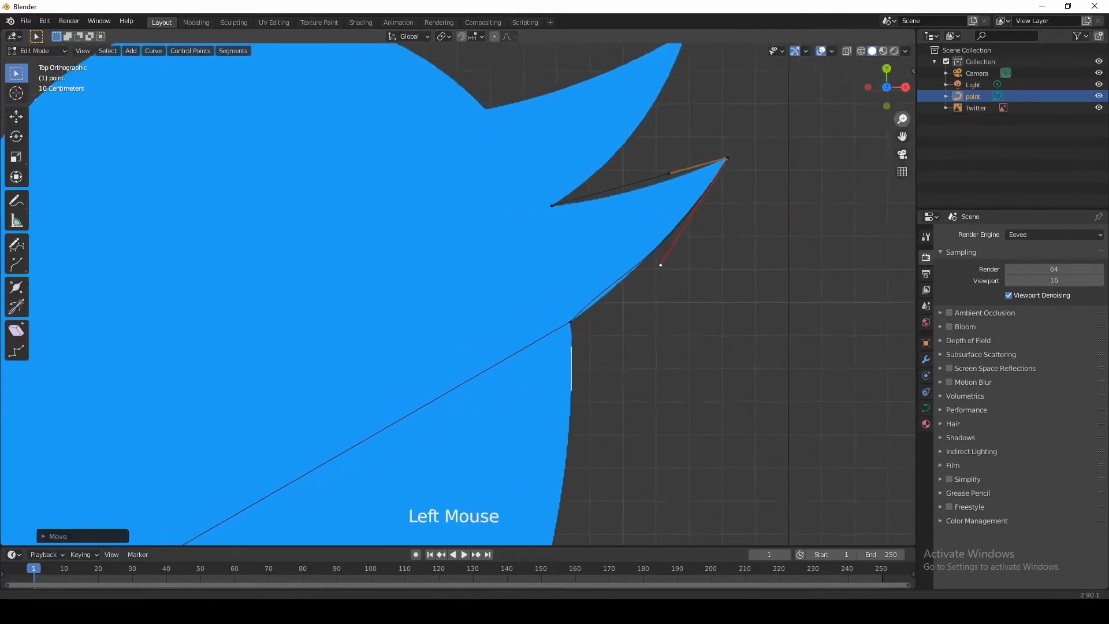
click(586, 326)
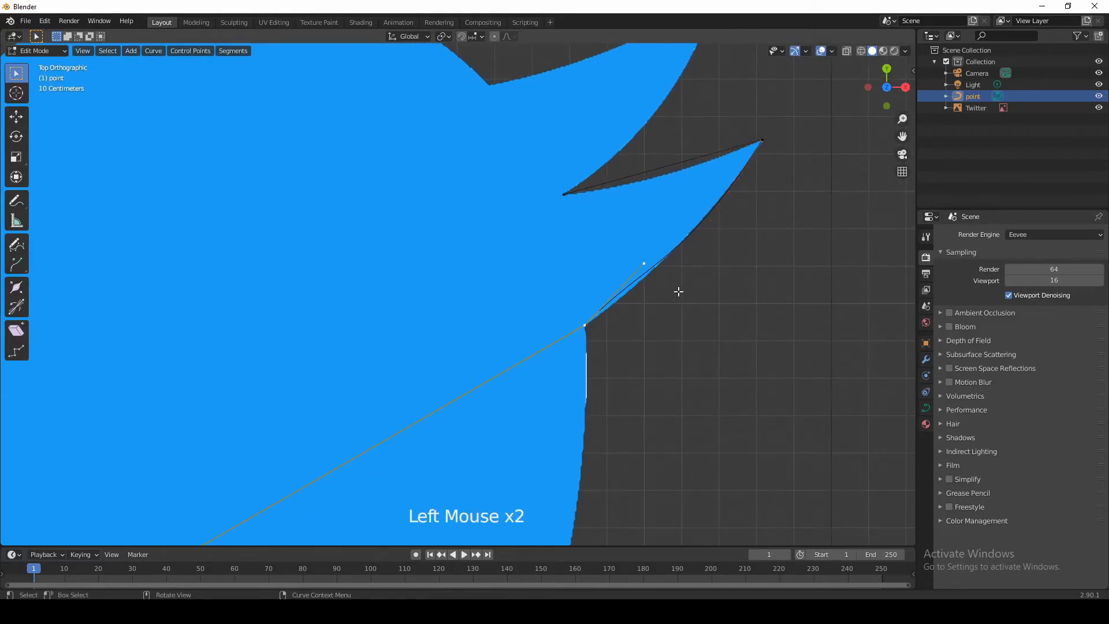
click(650, 307)
click(589, 320)
key(g)
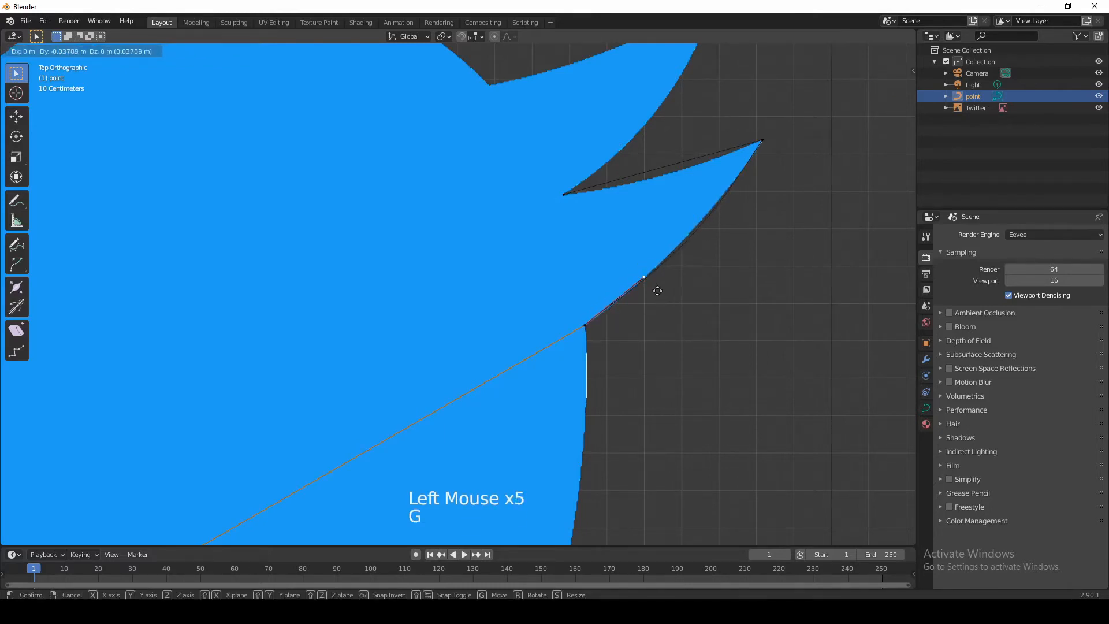
click(650, 298)
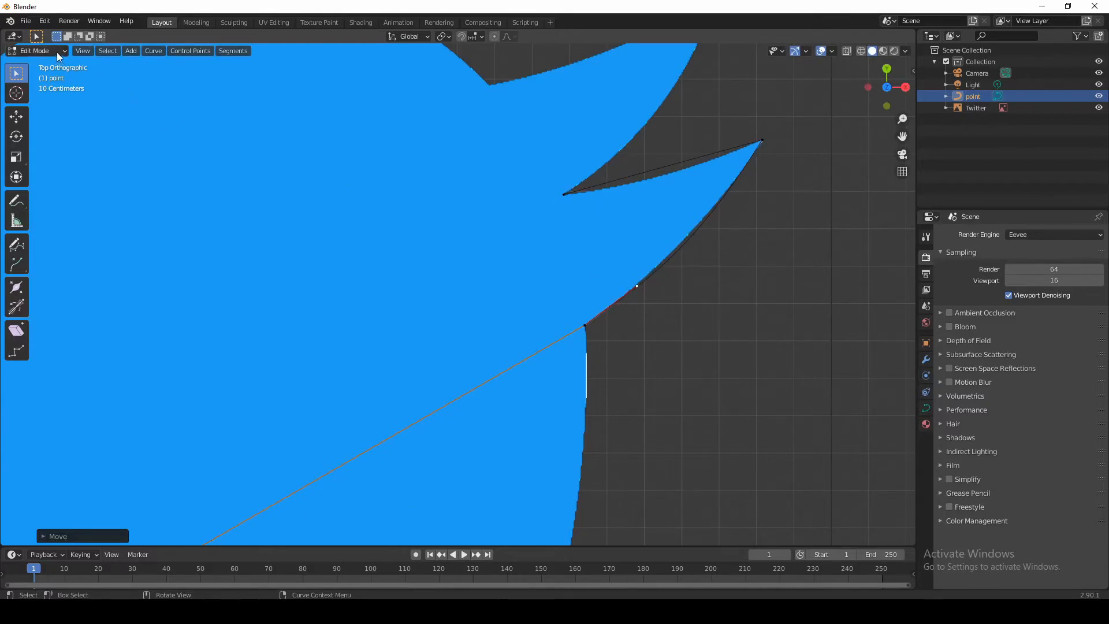
Leave curve editing, enable transparency on the Twitter reference image and set its opacity to 0.174
click(56, 51)
click(50, 64)
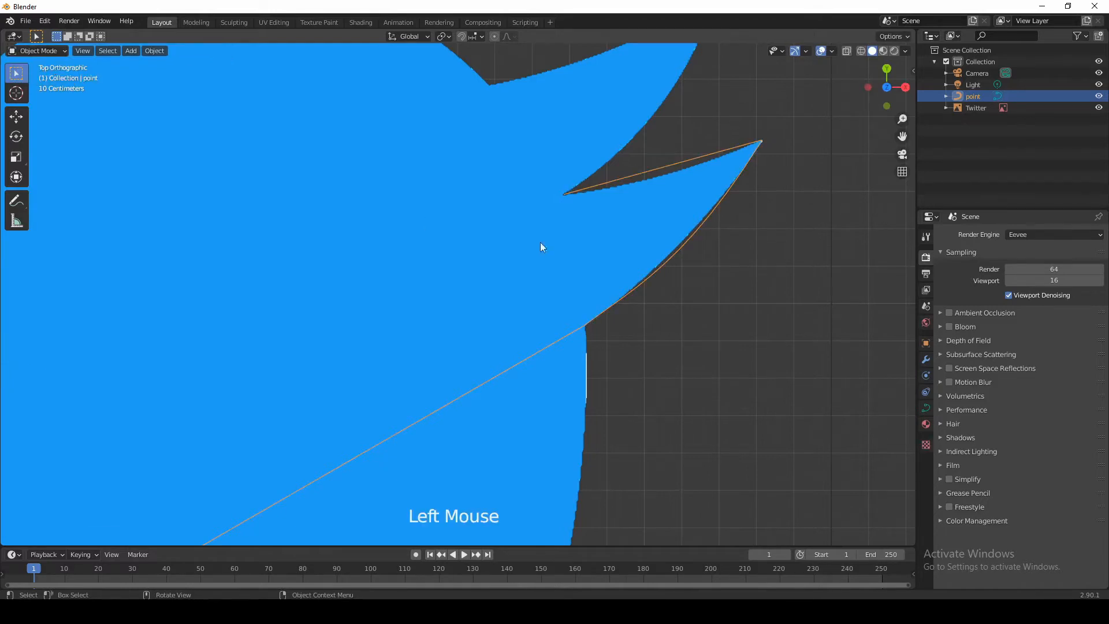
click(978, 107)
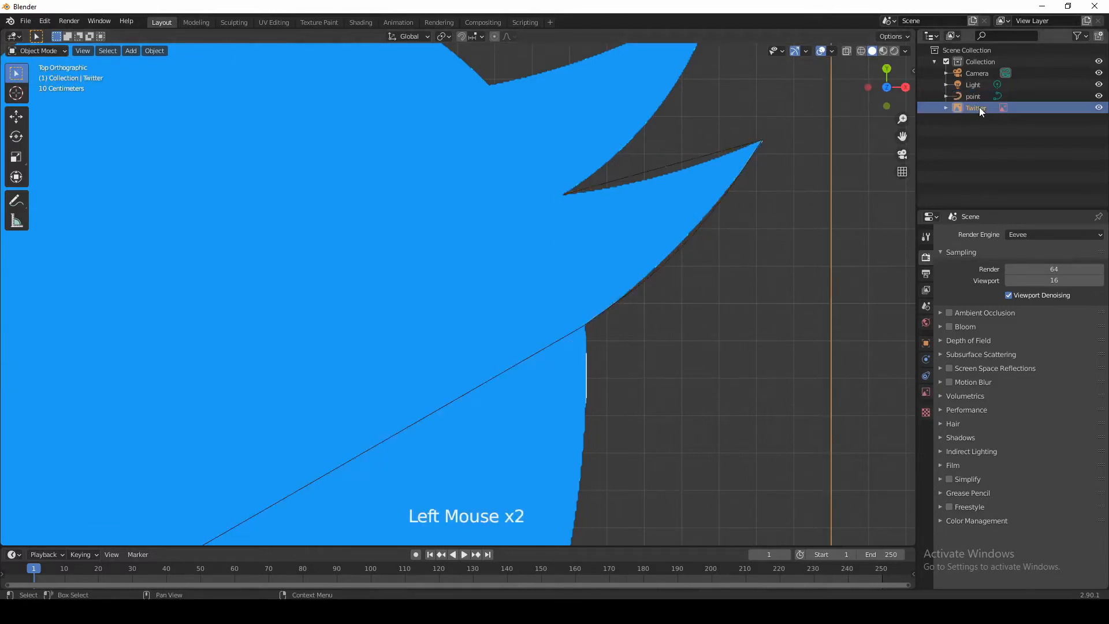
click(924, 392)
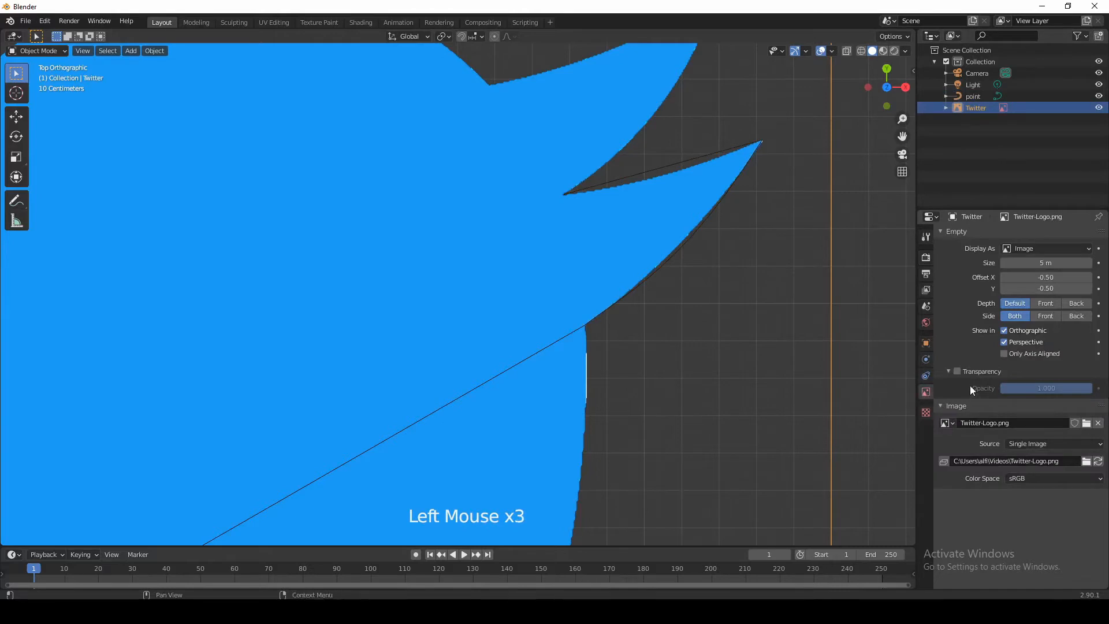
click(956, 372)
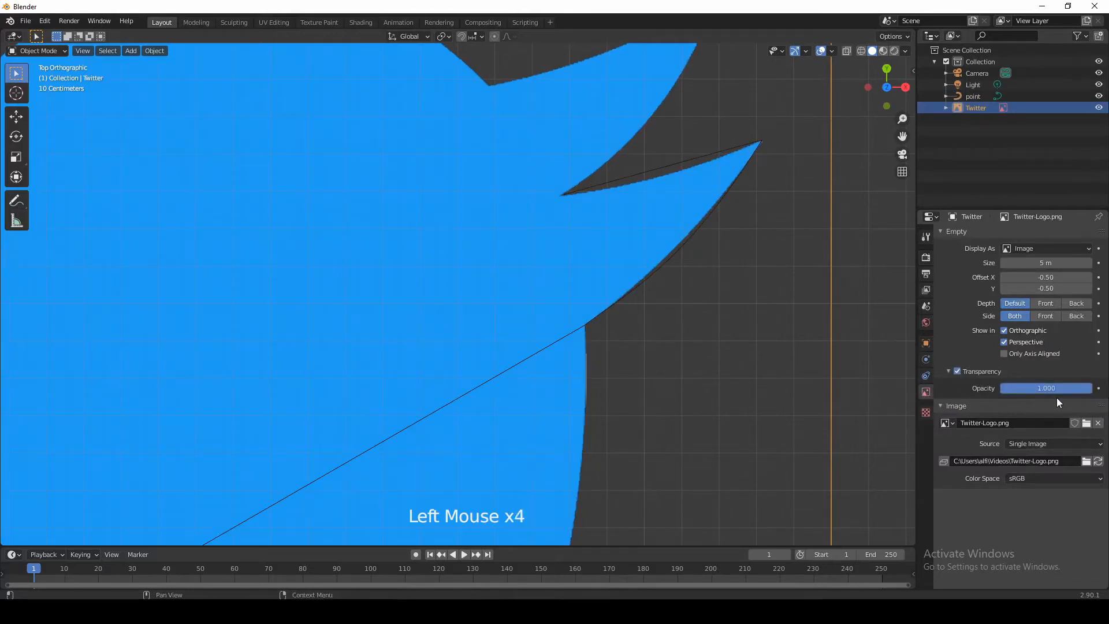
click(1089, 394)
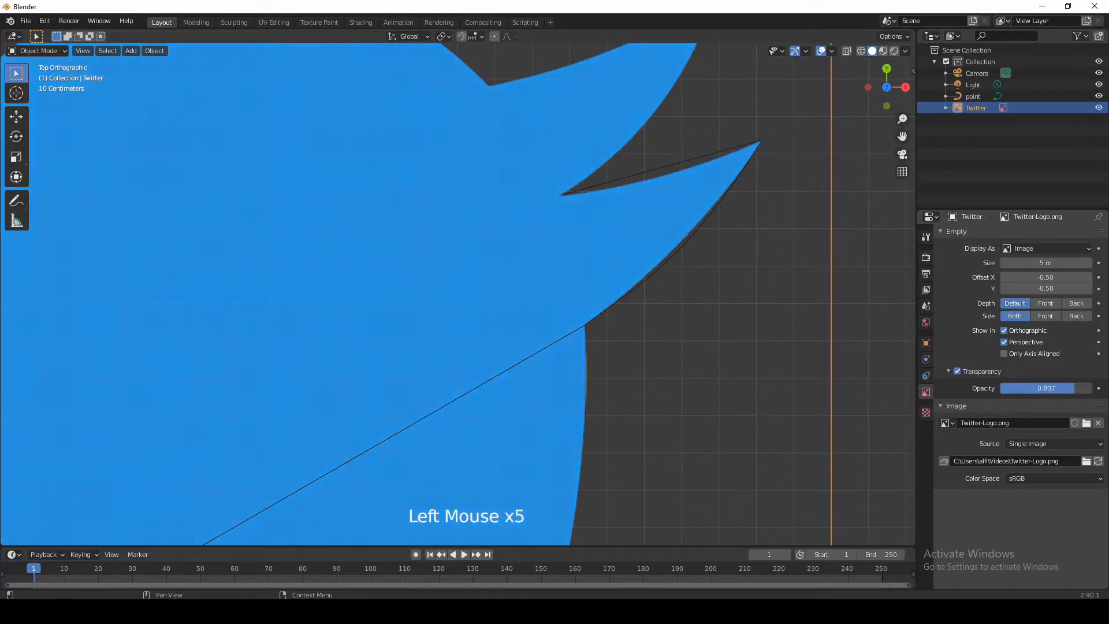
drag(1058, 388, 1041, 388)
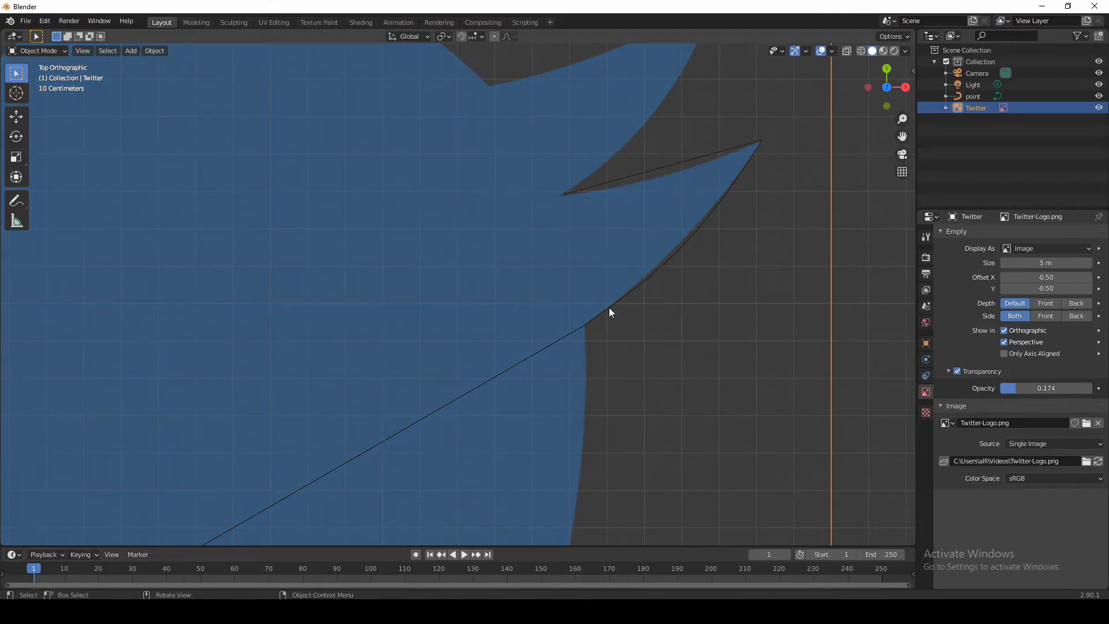
Reopen the point curve for editing and shift the beak-chest corner's beak-side handle slightly toward that corner
click(46, 51)
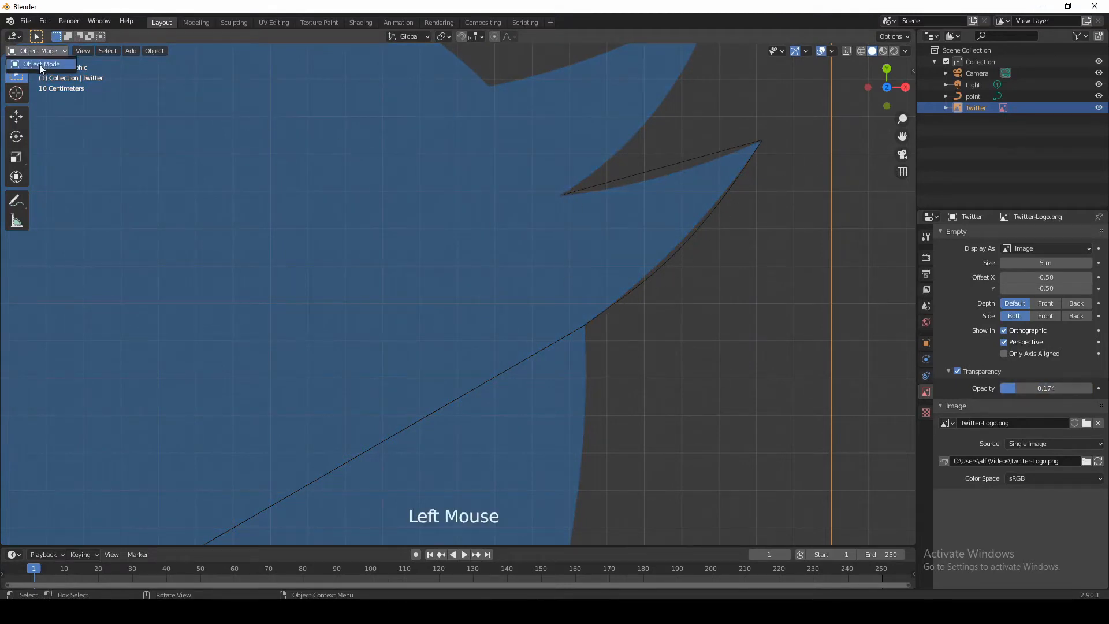
click(976, 96)
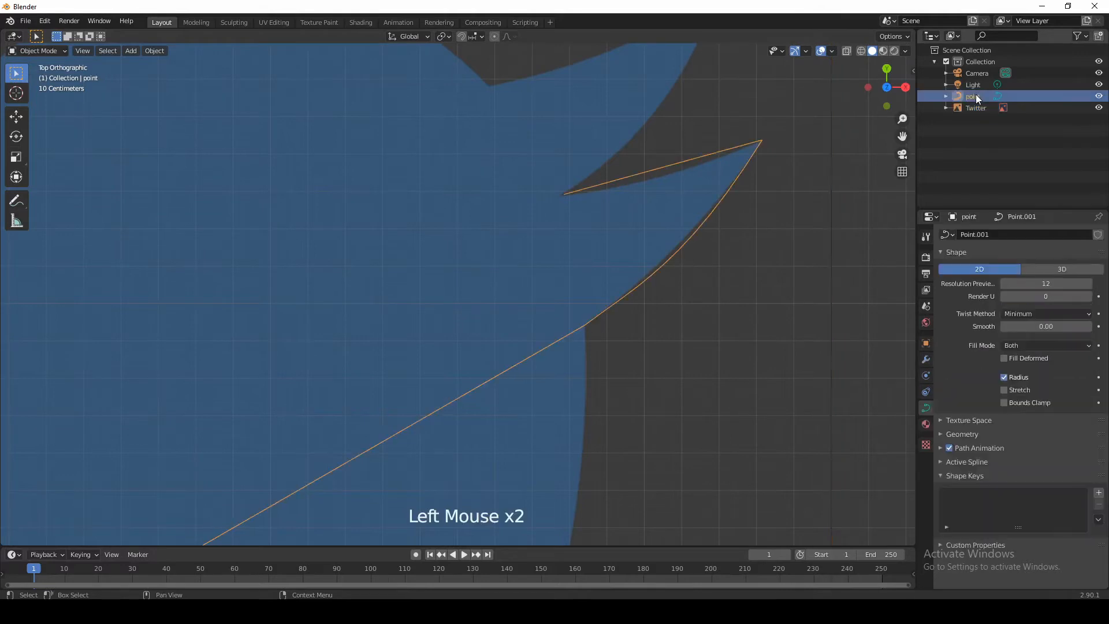
click(53, 51)
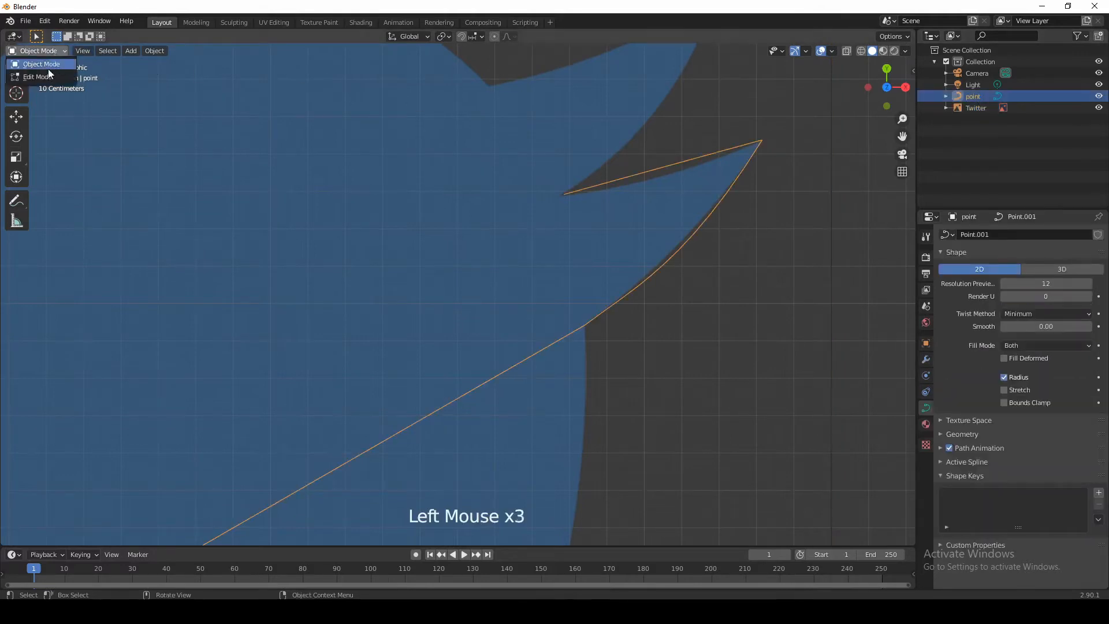
click(44, 77)
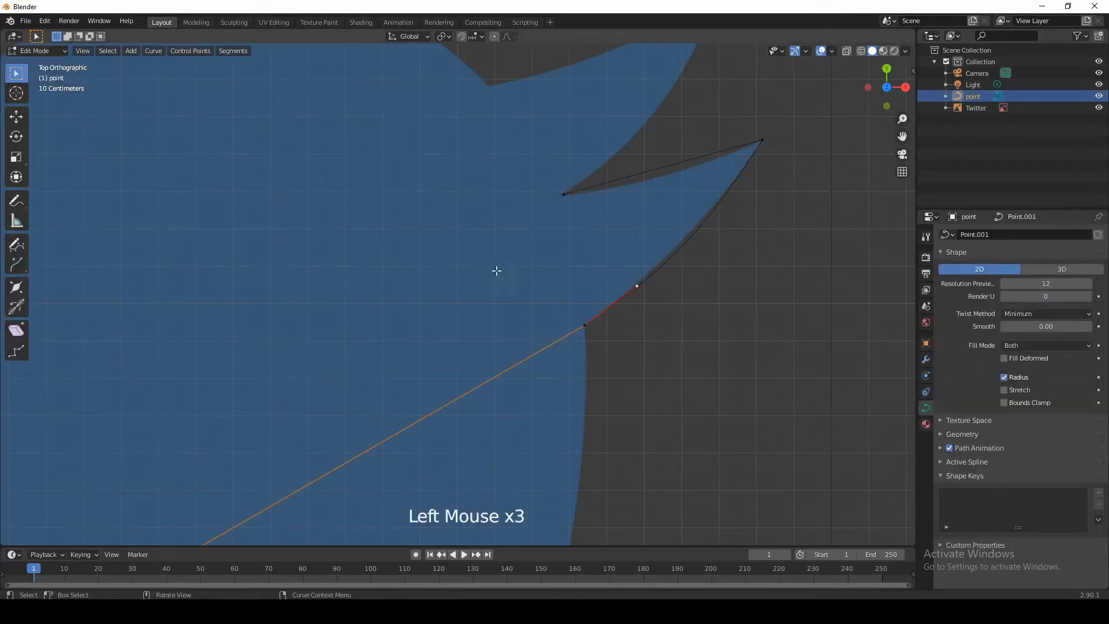
key(g)
click(650, 299)
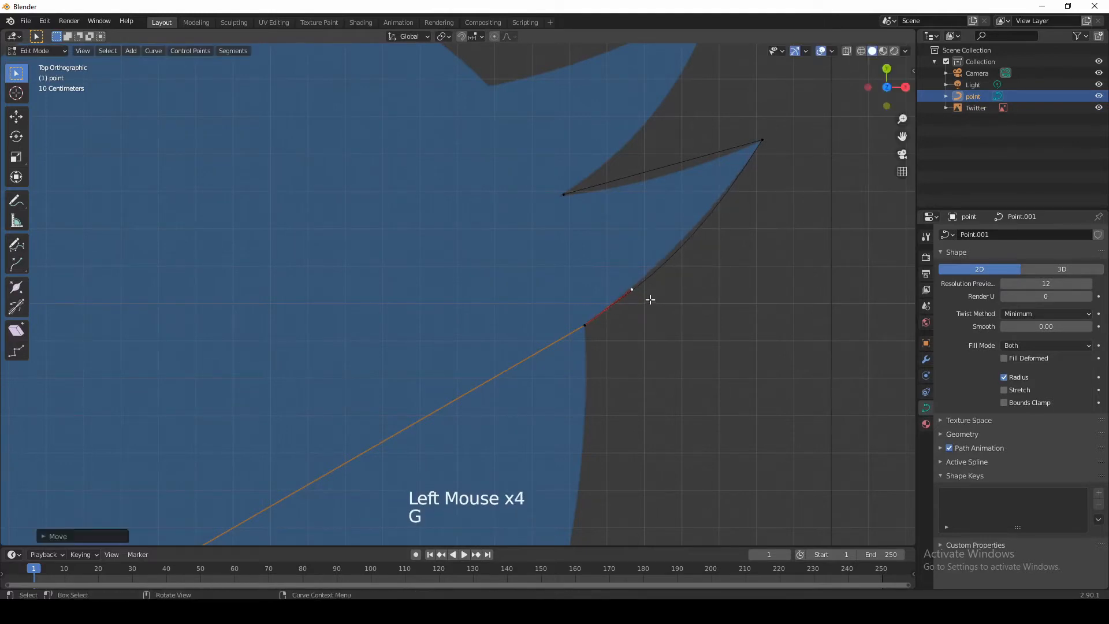
Move the beak tip's lower handle slightly up toward the tip to fit the curve to the beak edge
click(764, 144)
click(689, 263)
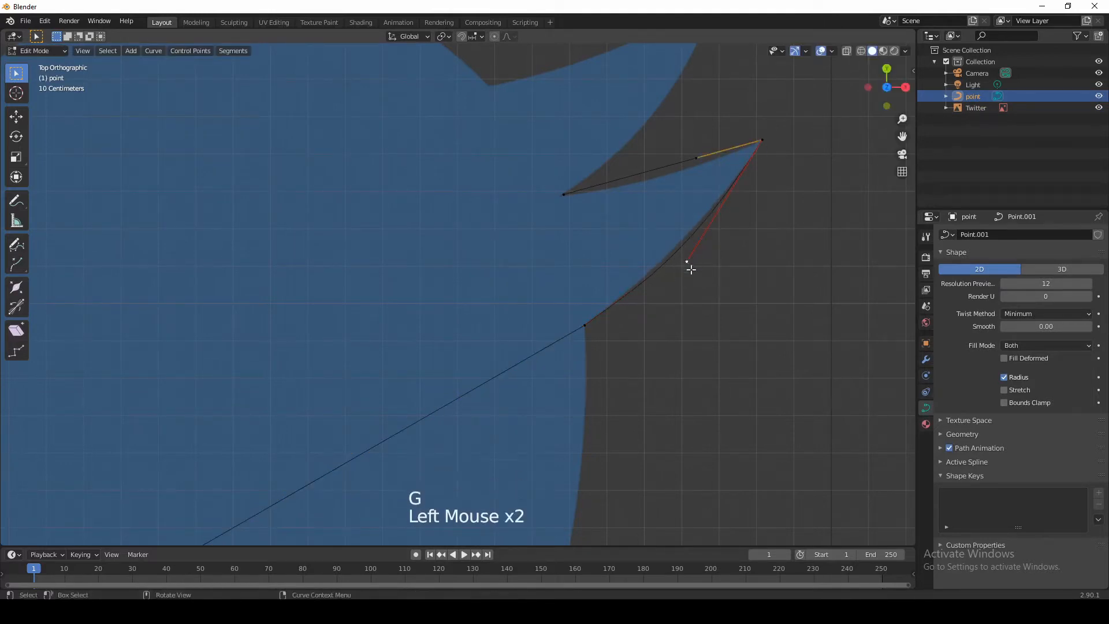
key(g)
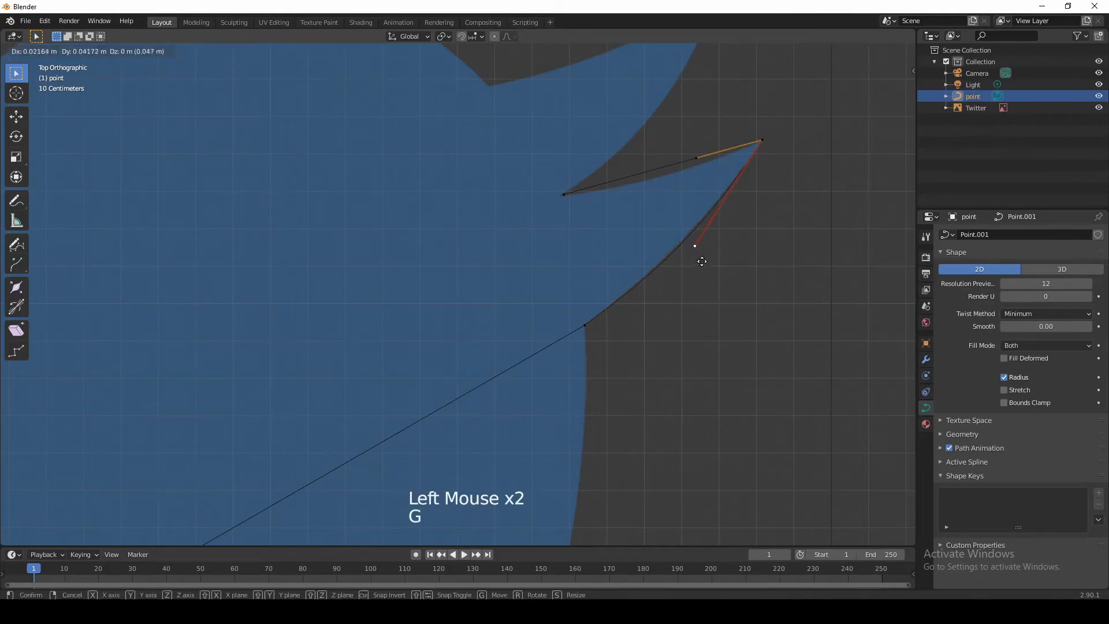
click(702, 261)
Move the lower handle of the beak-chest corner point out beyond the belly to curve the segment along the chest
drag(902, 137, 1030, 19)
drag(902, 119, 902, 188)
drag(902, 136, 1106, 3)
click(808, 112)
click(584, 244)
key(g)
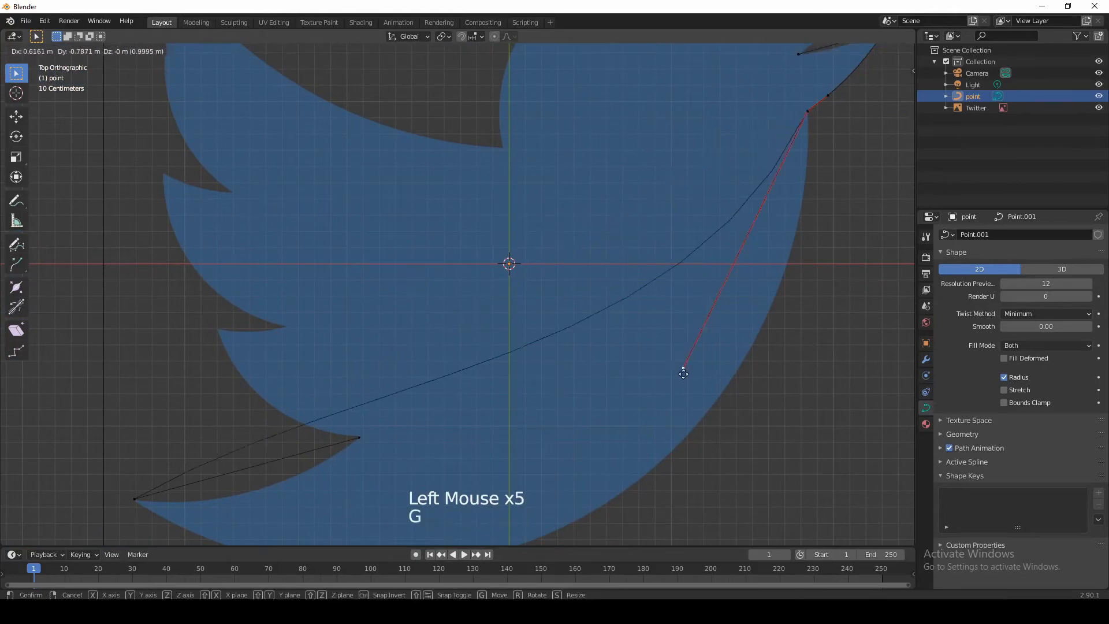
click(831, 445)
click(359, 370)
key(g)
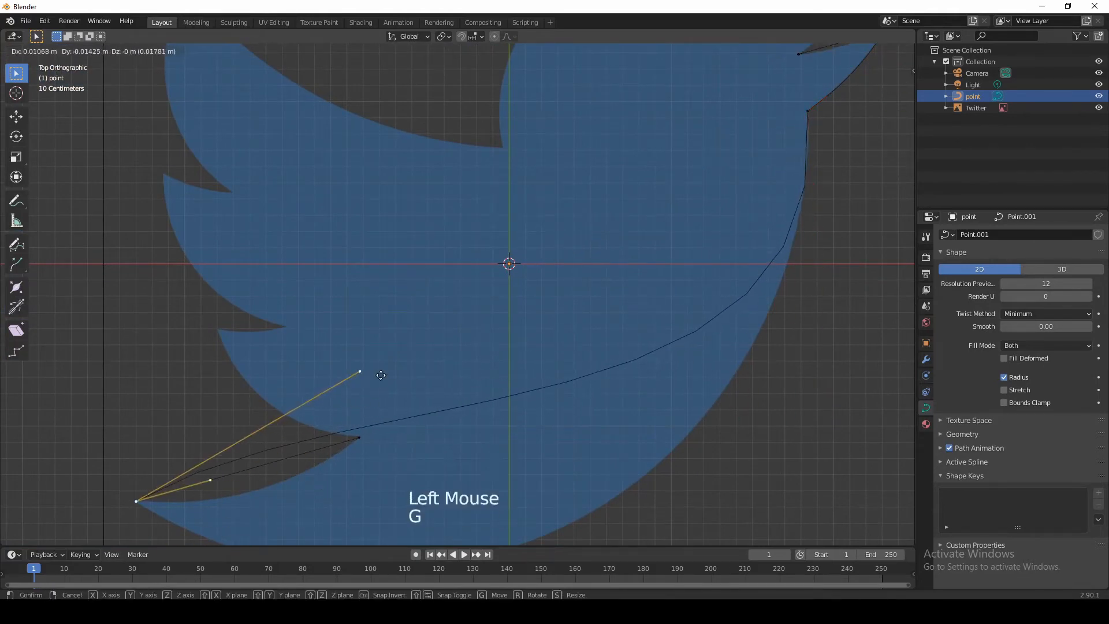
click(379, 373)
Move the belly-side handle of the tail tip point down below the tail to bend the curve along the bird's underside
click(142, 496)
click(138, 498)
click(370, 371)
key(g)
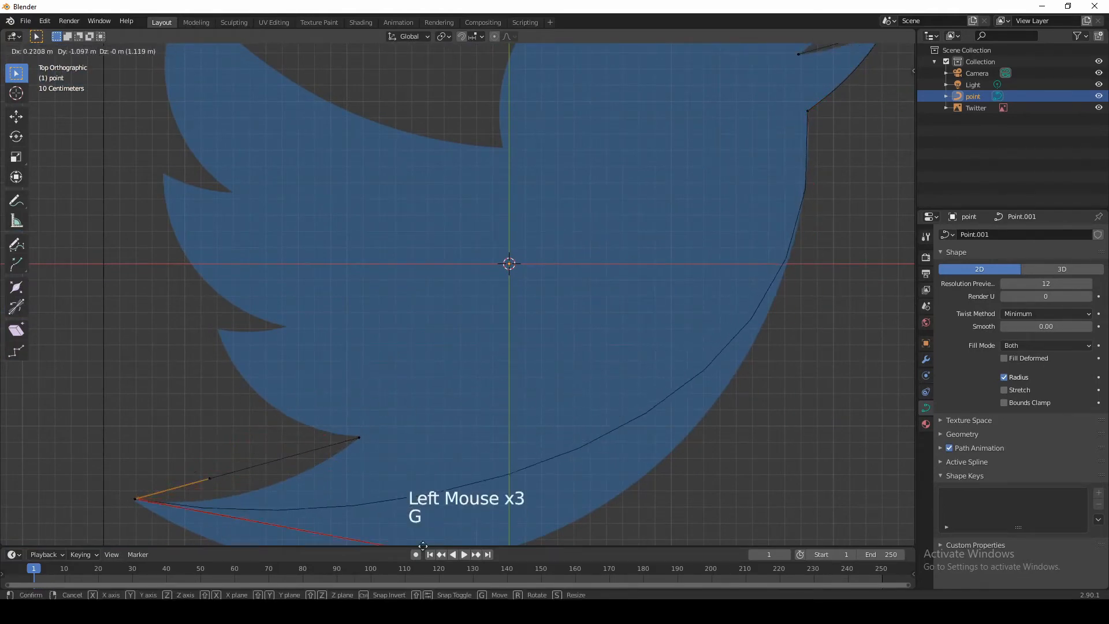
scroll(482, 364, down, 4)
key(g)
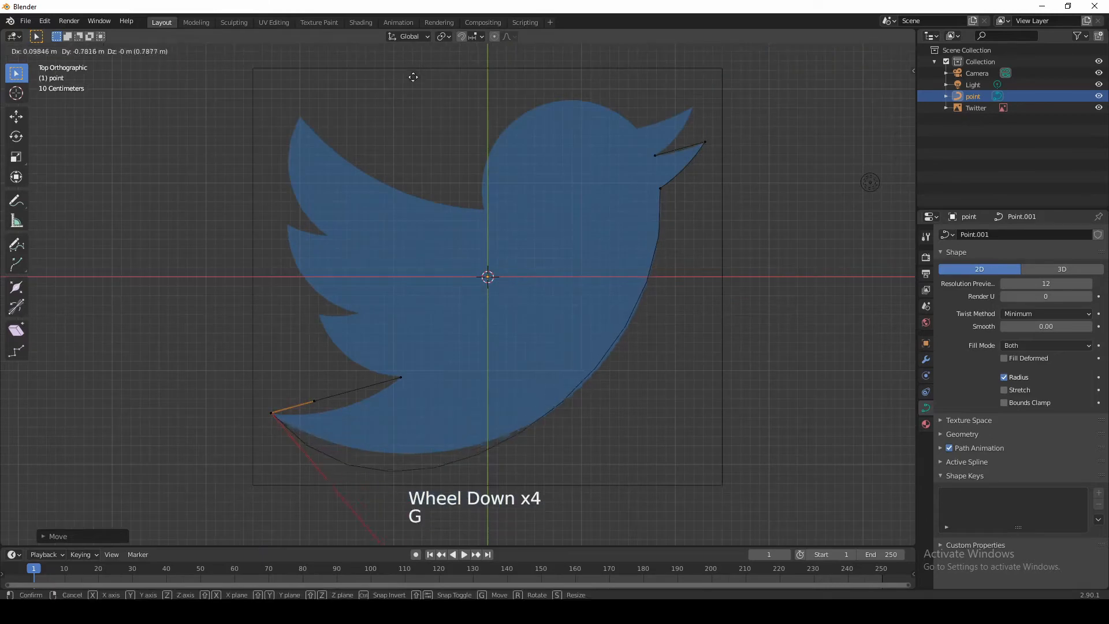
click(468, 541)
Examine how closely the curve follows the chest and belly edge of the reference logo
scroll(720, 494, up, 3)
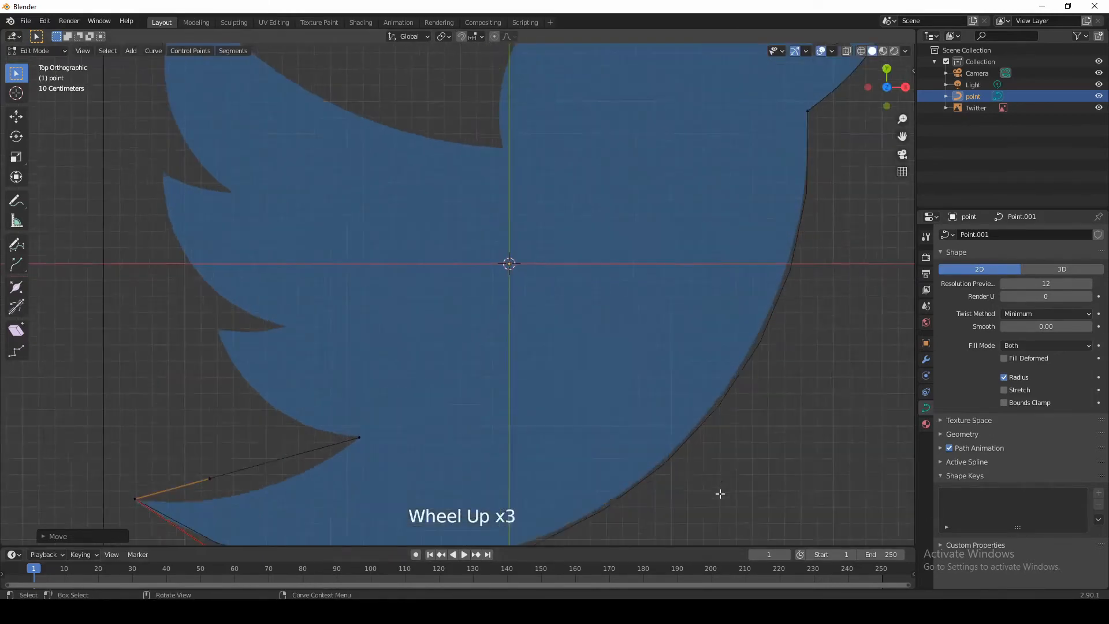
scroll(720, 494, up, 2)
drag(902, 136, 577, 205)
scroll(821, 249, up, 1)
scroll(820, 249, up, 1)
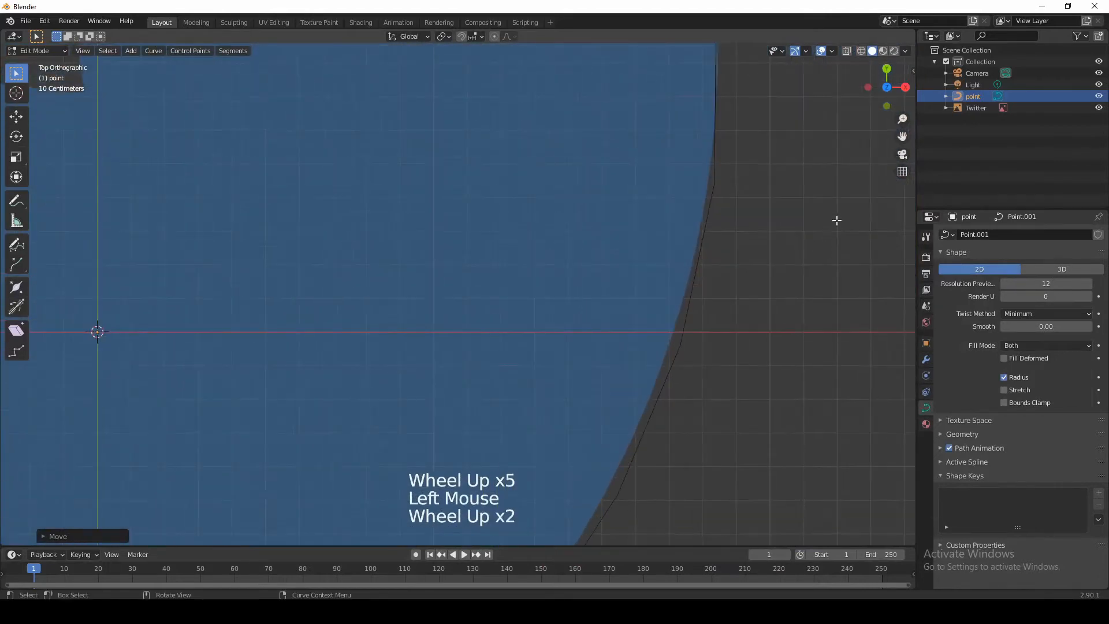
drag(896, 141, 570, 206)
scroll(570, 206, down, 3)
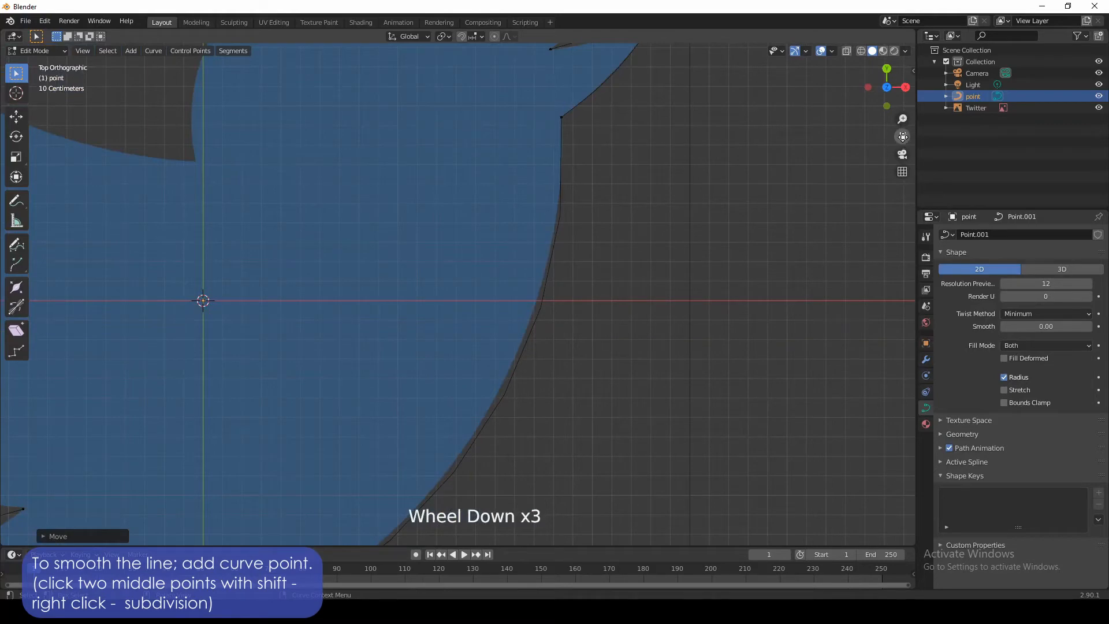
Subdivide the curve segment between the tail tip point and the beak-chest corner point
drag(904, 120, 711, 220)
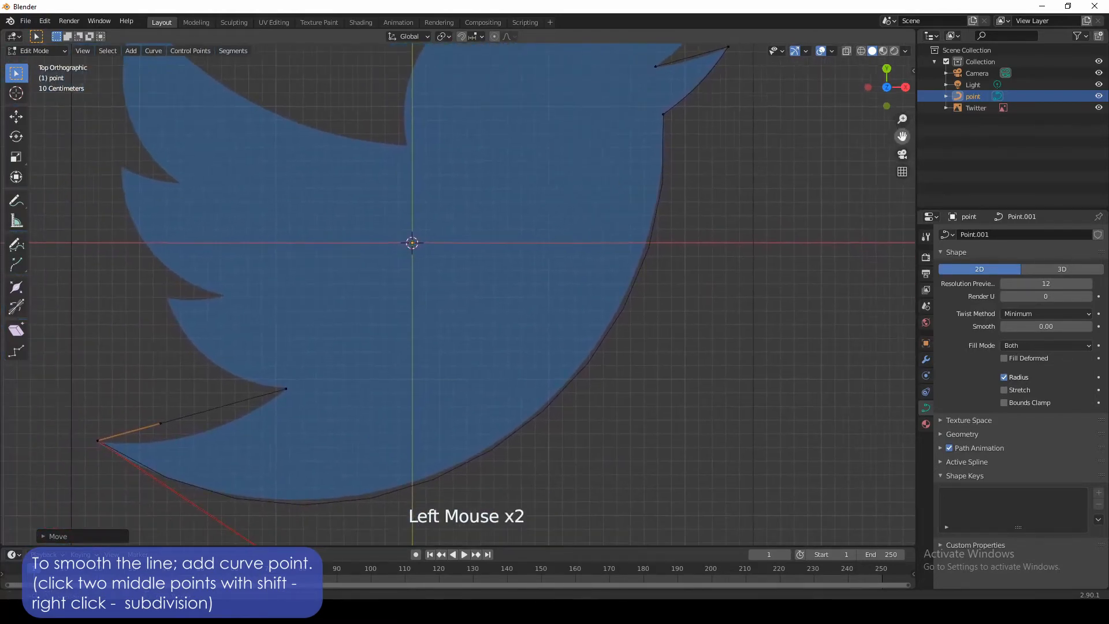
click(98, 441)
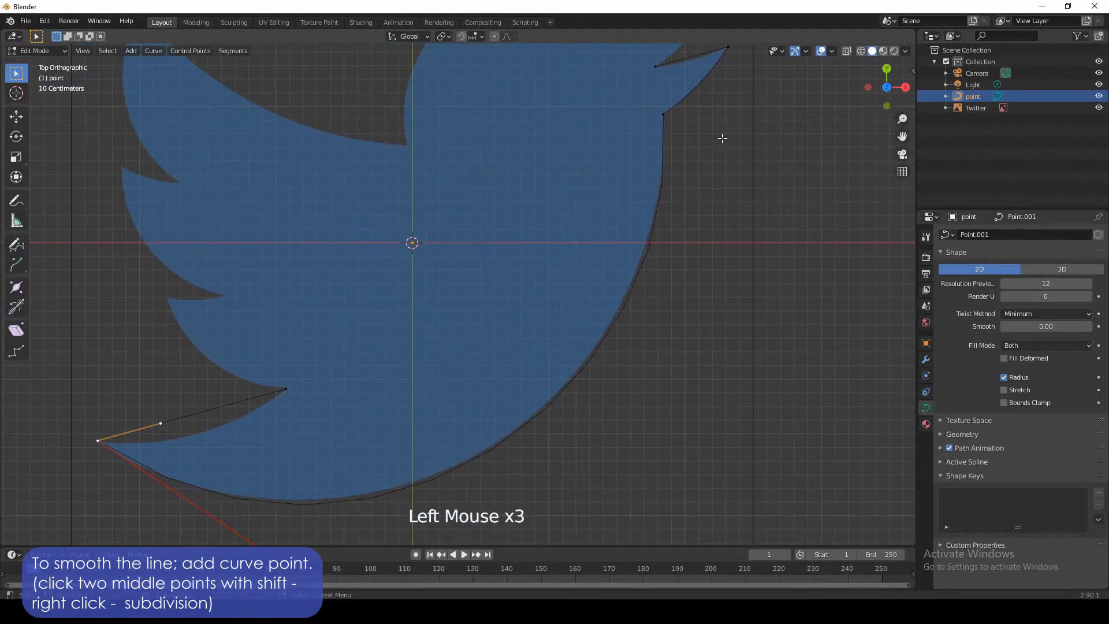
shift+click(664, 114)
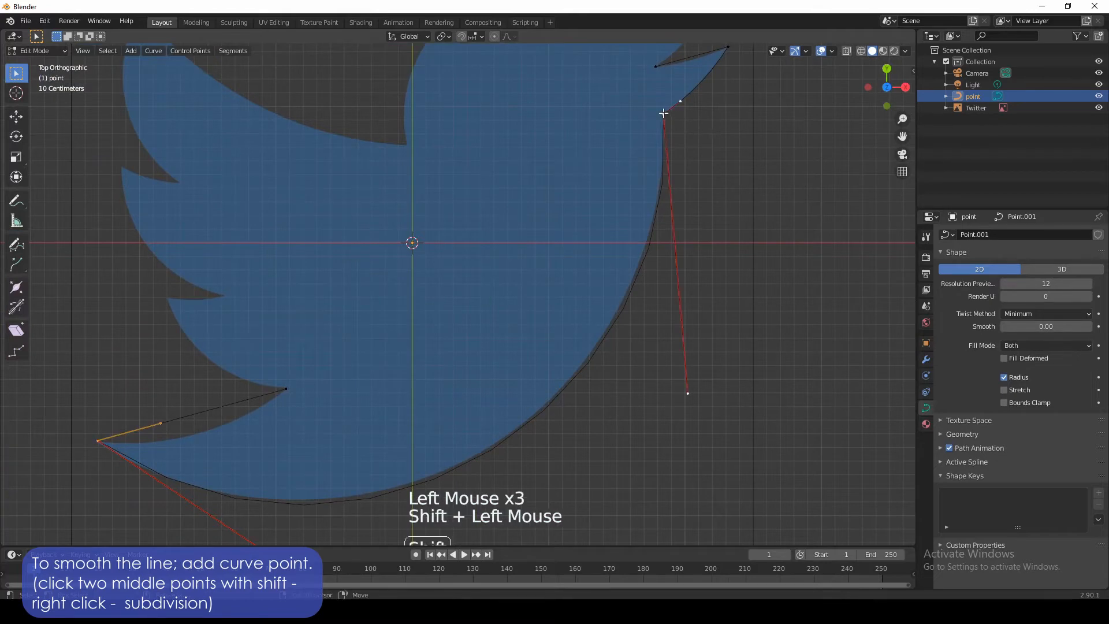
right_click(696, 177)
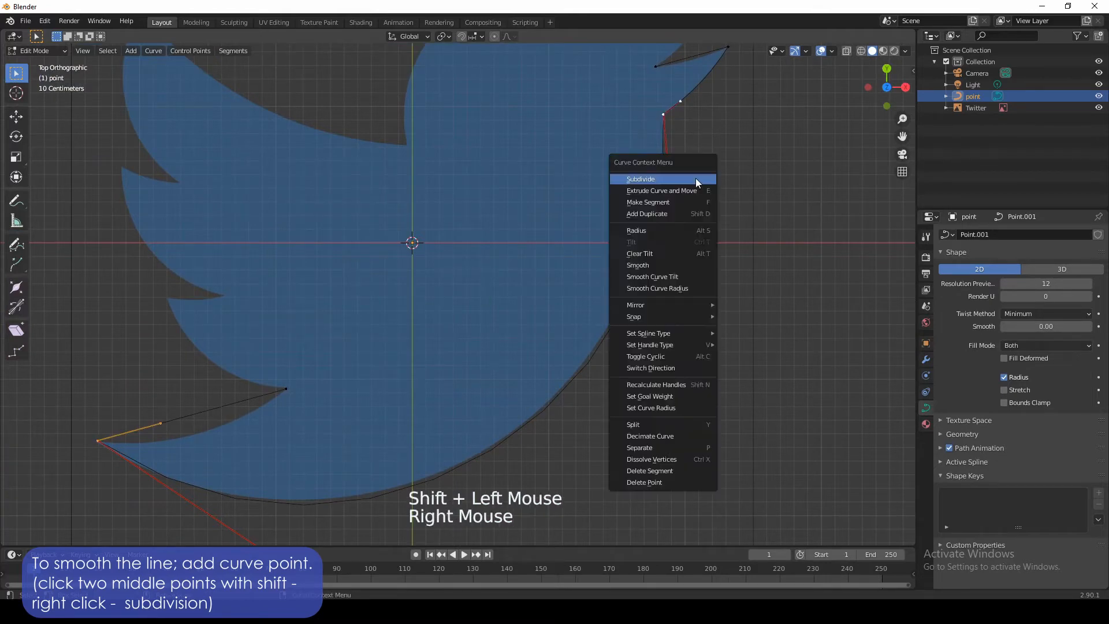
click(645, 179)
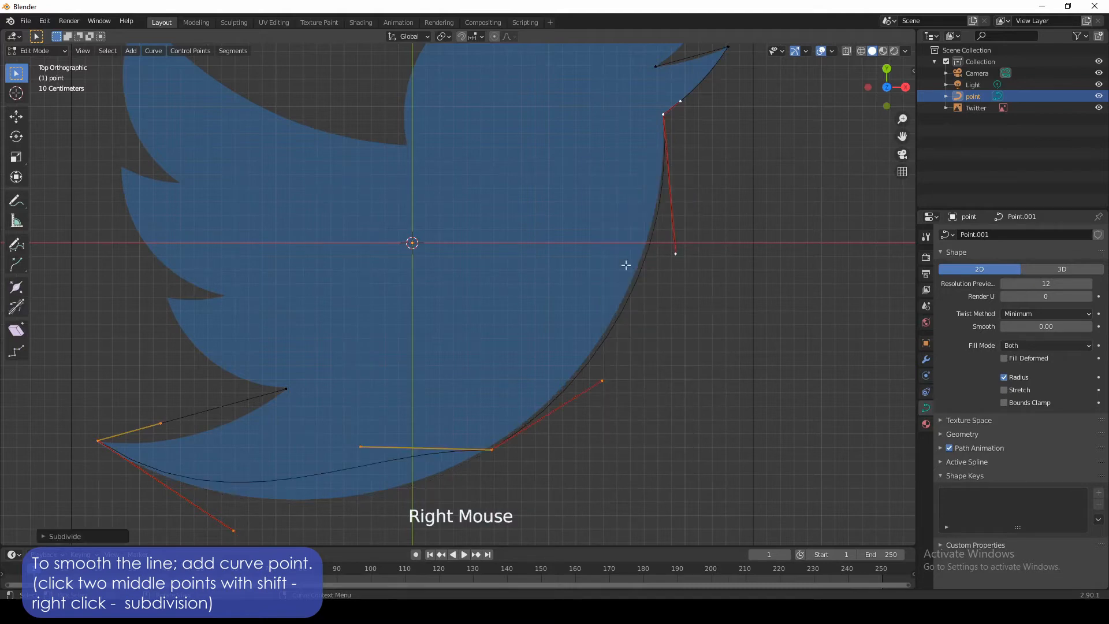
Subdivide the segment between the new belly point and the beak-chest corner point
click(513, 469)
click(491, 450)
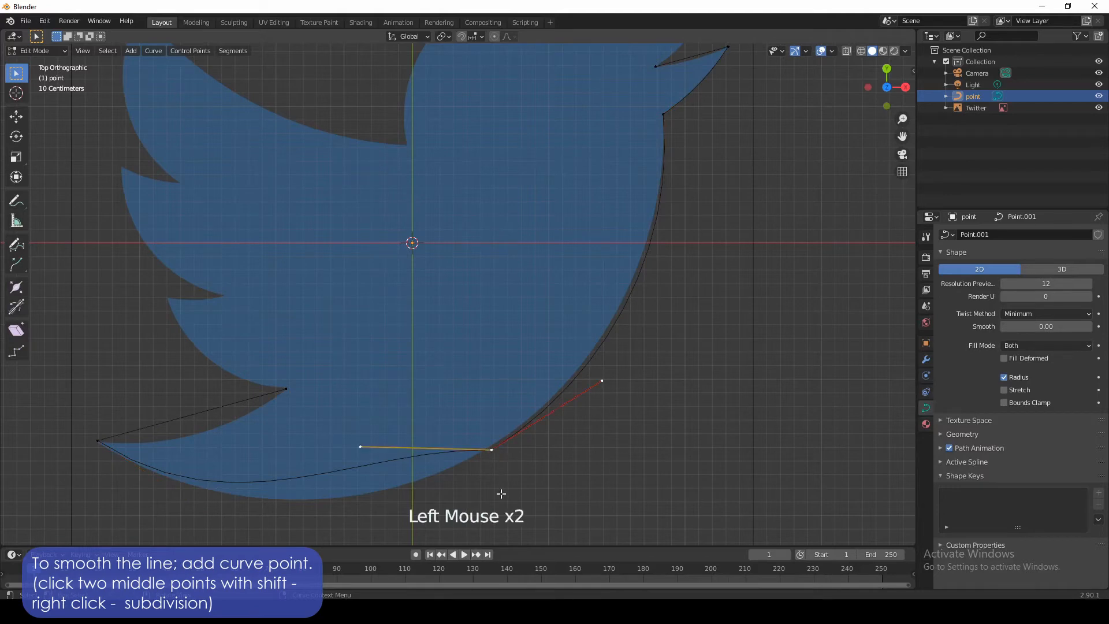
shift+click(666, 115)
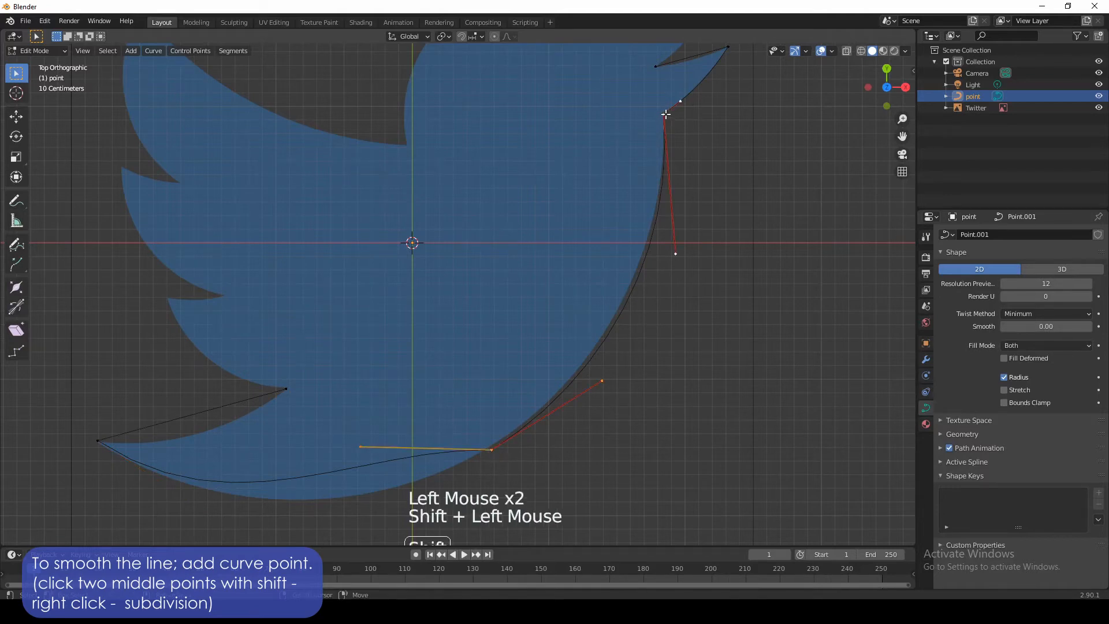
right_click(665, 114)
click(646, 116)
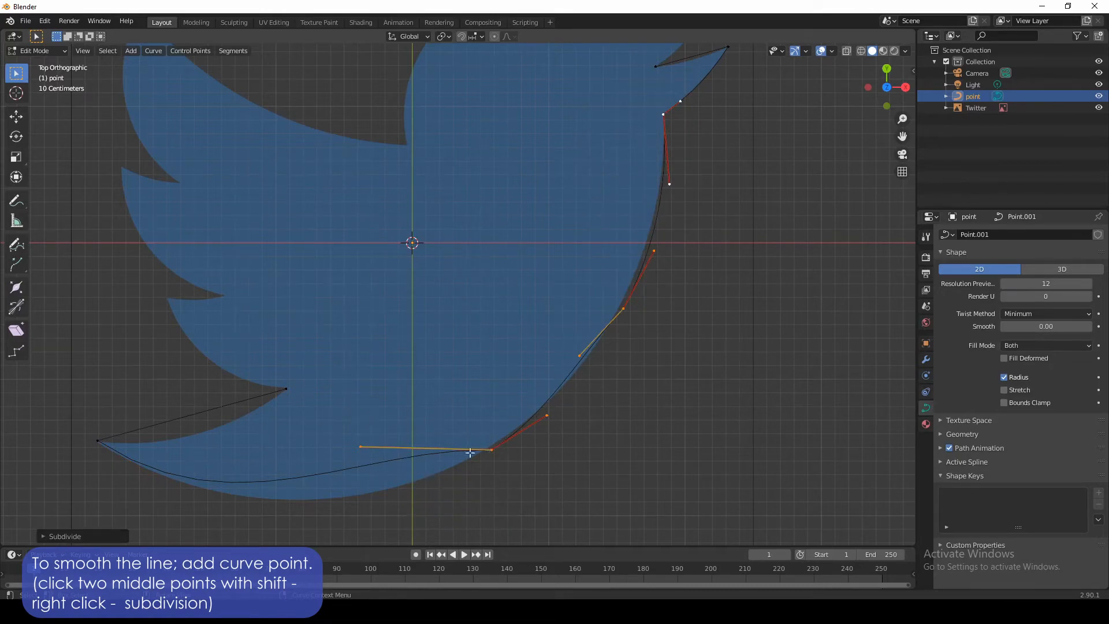
Move the belly point onto the lowest part of the underside outline and pull its tail-side handle along the edge
click(581, 478)
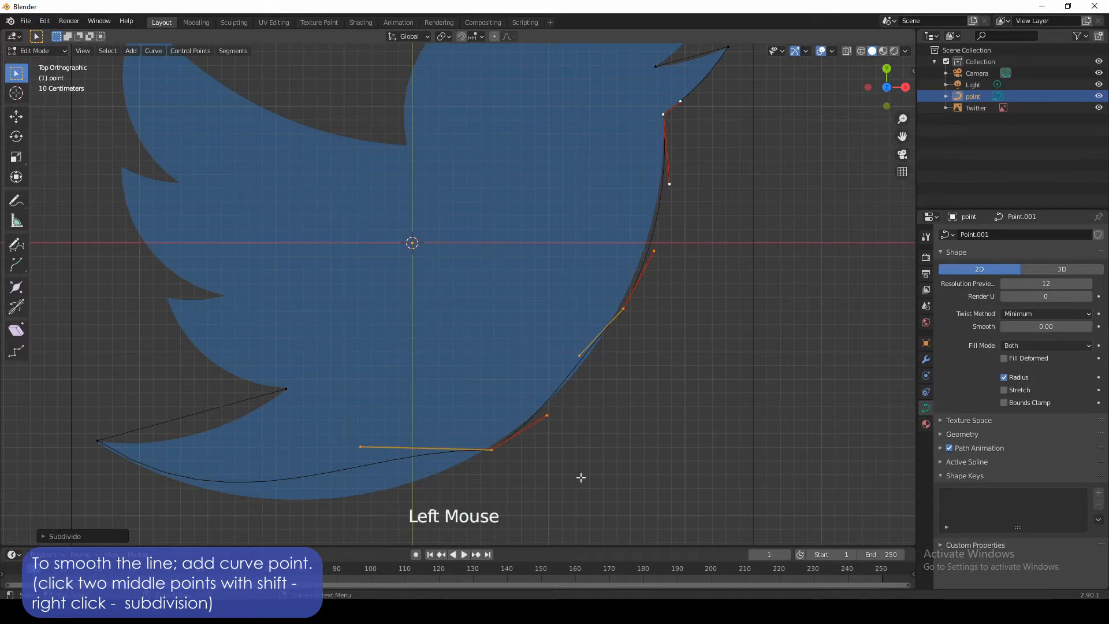
click(495, 451)
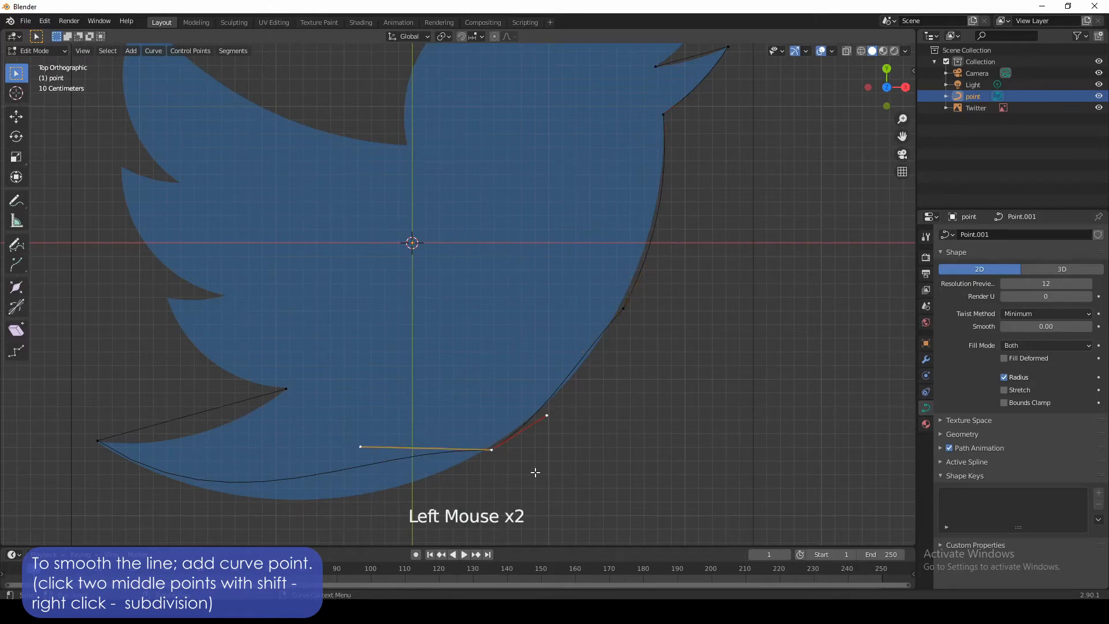
key(g)
click(301, 468)
key(g)
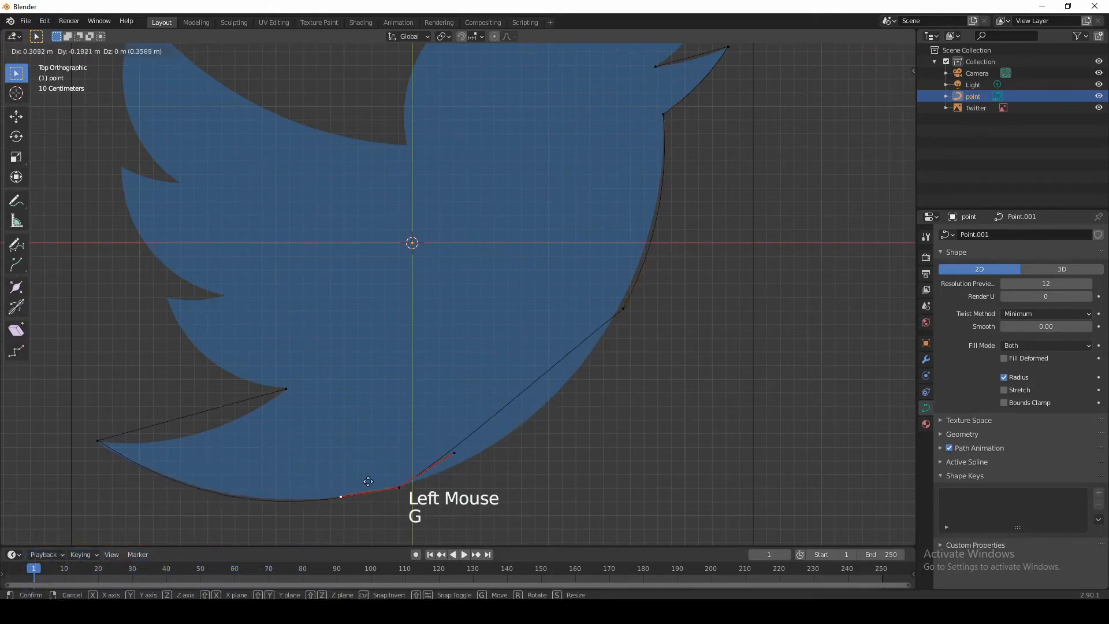
click(369, 481)
Move the belly point's chest-side handle out beyond the outline and place the mid-chest point on the chest edge
click(475, 465)
key(g)
click(553, 462)
click(662, 345)
key(g)
click(668, 326)
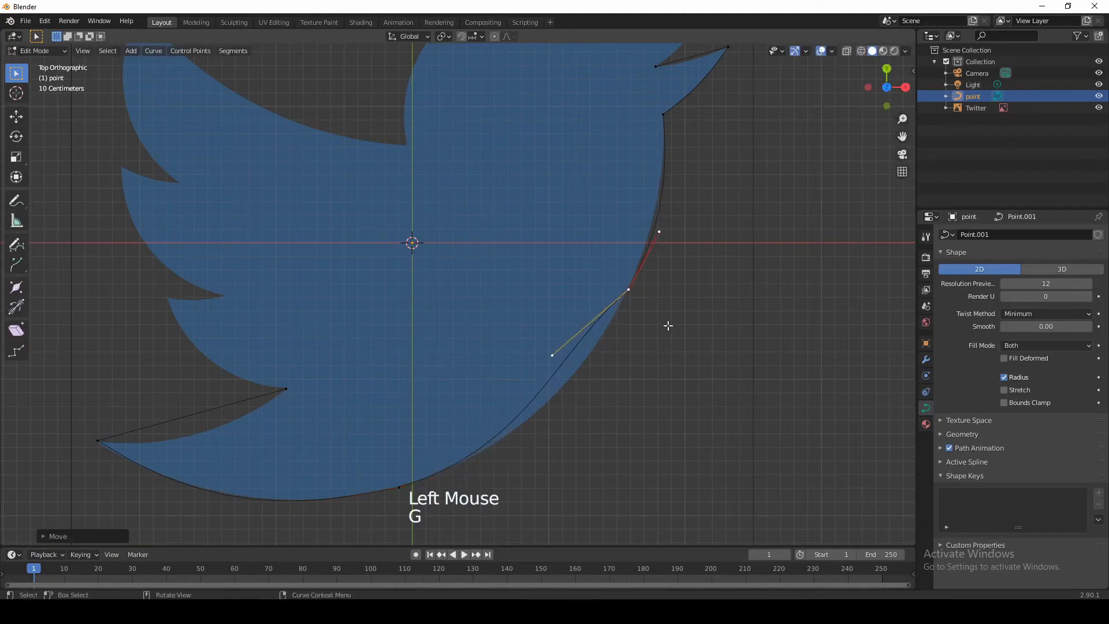
Adjust both handles of the mid-chest point so the curve follows the chest and belly edge
click(581, 385)
key(g)
click(623, 392)
click(682, 226)
key(g)
click(674, 232)
Nudge the tail tip point onto the reference tip and refine its belly-side handle
click(149, 434)
key(g)
click(146, 433)
click(242, 530)
key(g)
click(236, 527)
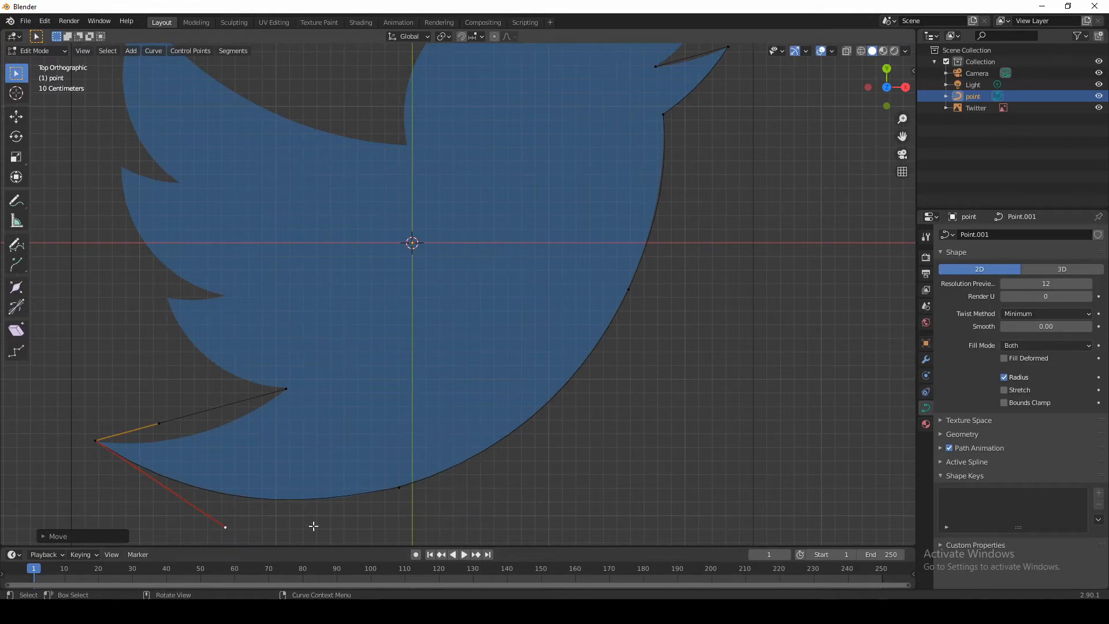
In top view, extrude the curve from the notch above the tail to the lowest feather tip and its inner notch
mouse_move(514, 471)
middle_down()
mouse_move(579, 485)
mouse_move(510, 485)
middle_up()
drag(902, 137, 1068, 171)
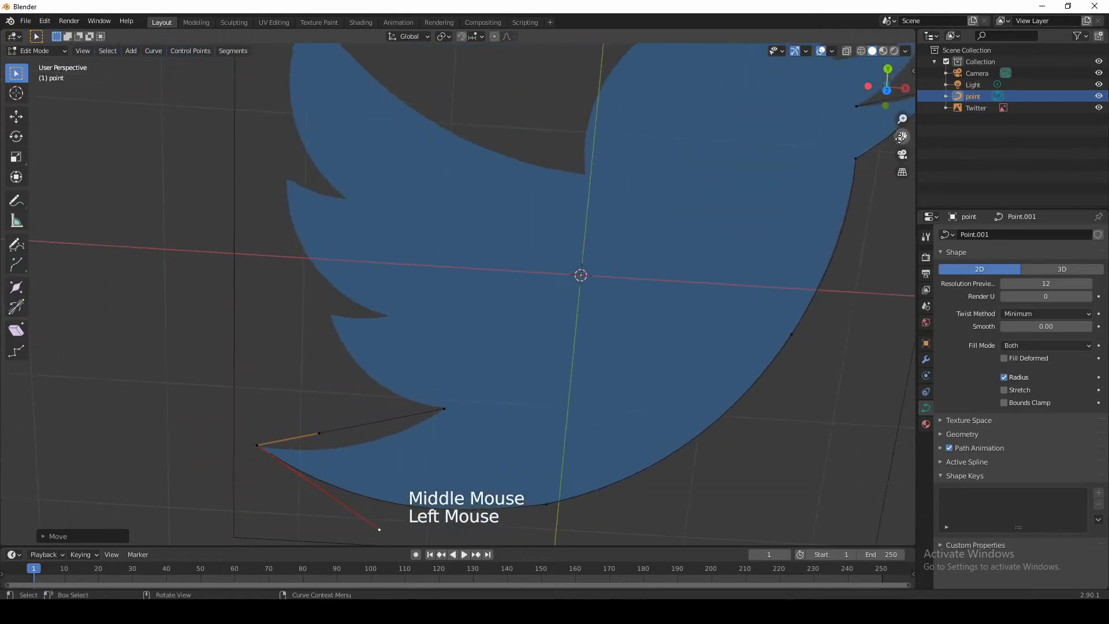
key(KP_7)
click(453, 413)
key(e)
click(378, 317)
key(e)
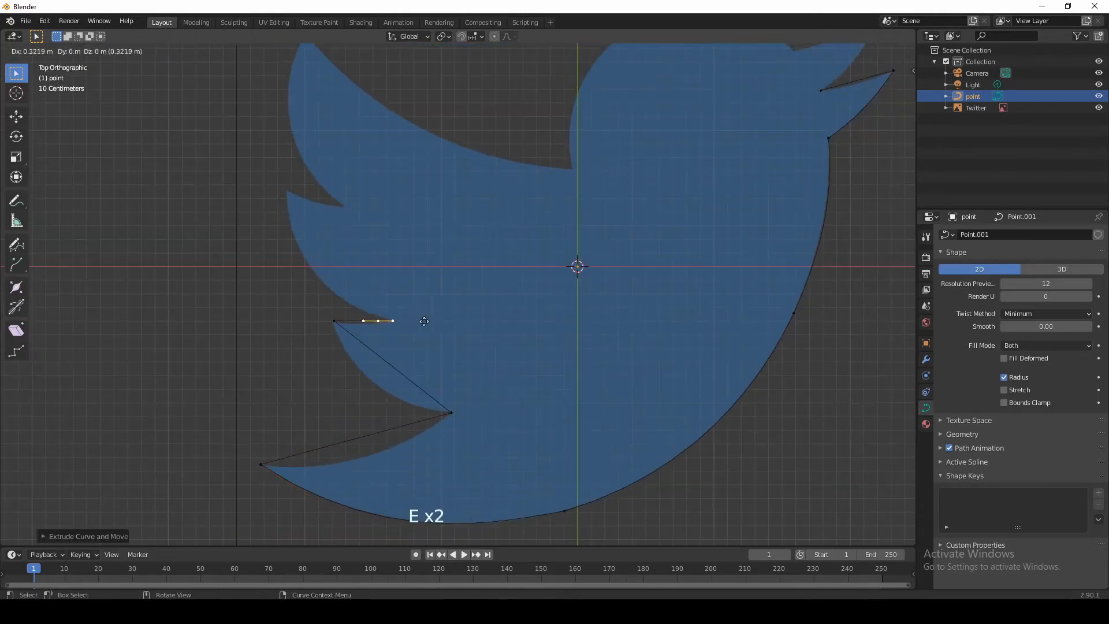
click(438, 320)
Extrude the curve to the middle feather tip, the notch above it and the wing tip, aligning the last point
key(e)
click(387, 218)
key(e)
click(442, 234)
key(e)
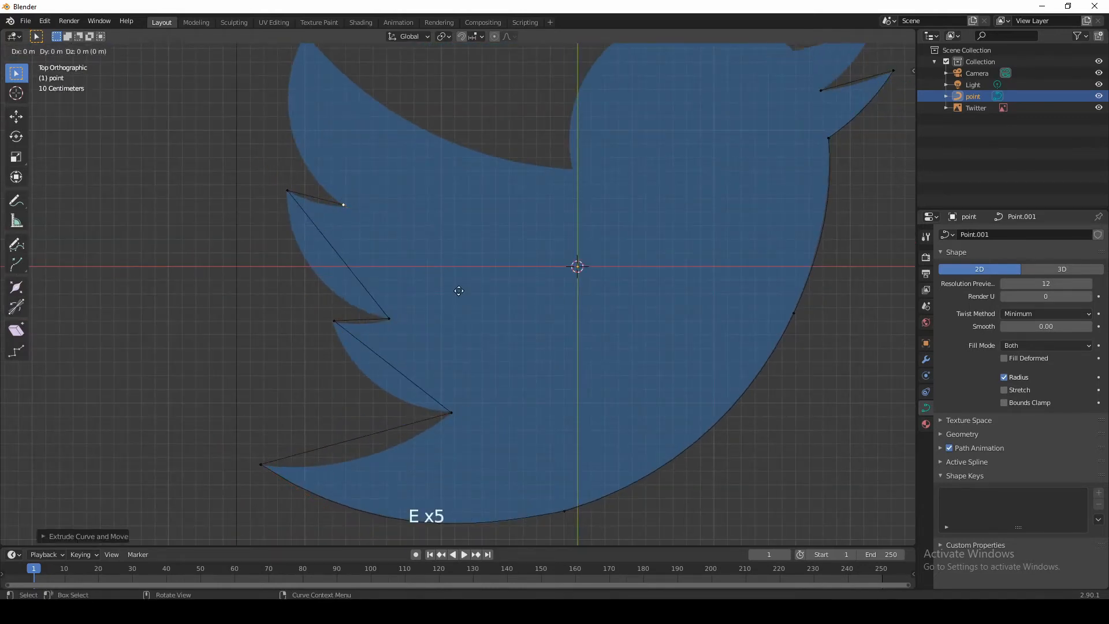
click(400, 75)
drag(902, 137, 907, 263)
key(g)
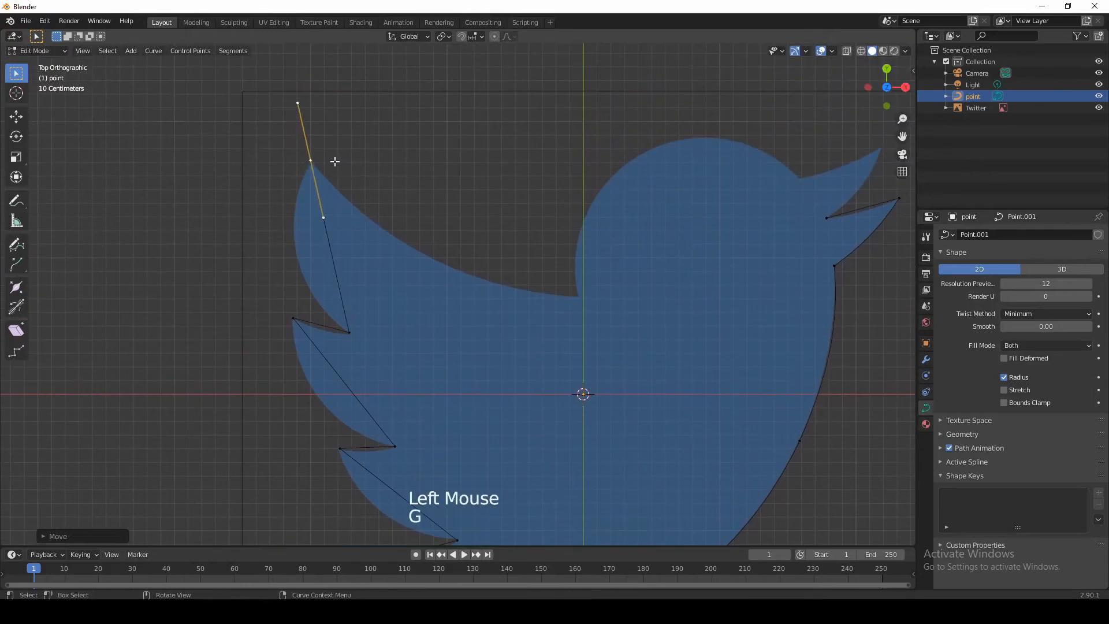
click(332, 161)
Extrude the curve from the wing tip to the neck corner, the head top, the upper beak base and the upper beak tip
key(e)
click(604, 297)
key(e)
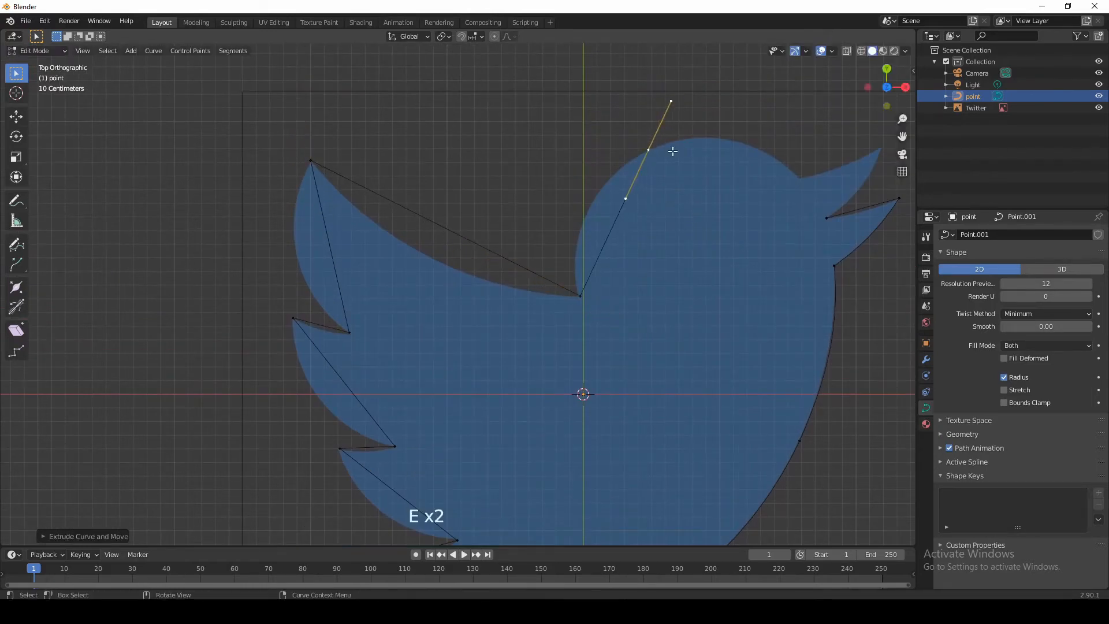
click(672, 152)
key(e)
click(824, 178)
key(e)
click(907, 149)
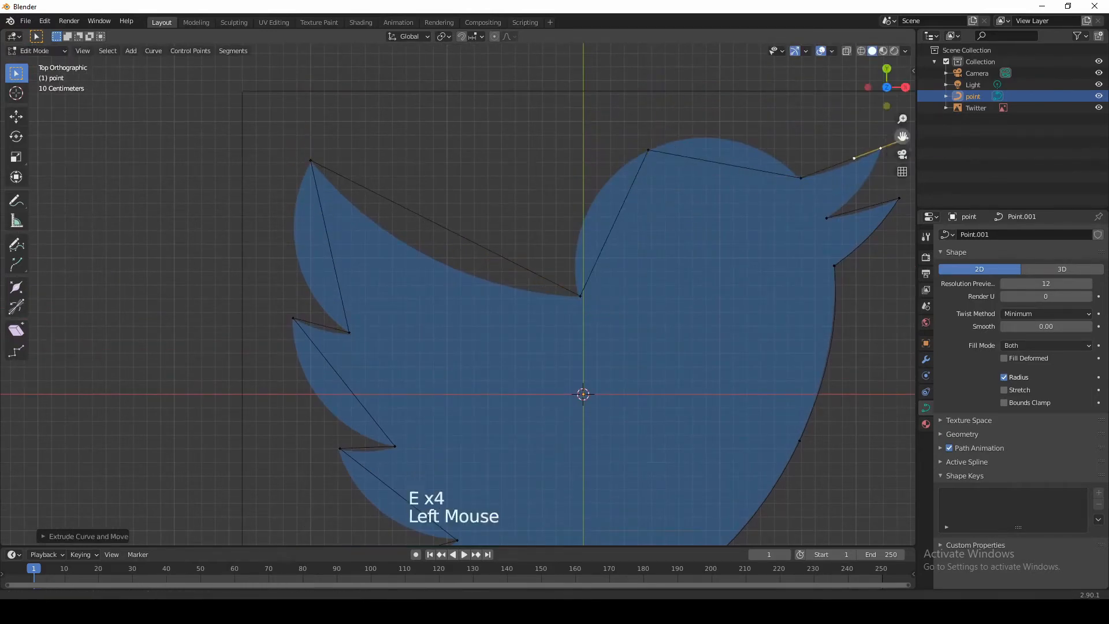
Move the tail tip's upper handle into the tail to bend the curve along the tail's upper edge
drag(902, 136, 1006, 0)
click(388, 437)
click(439, 401)
key(g)
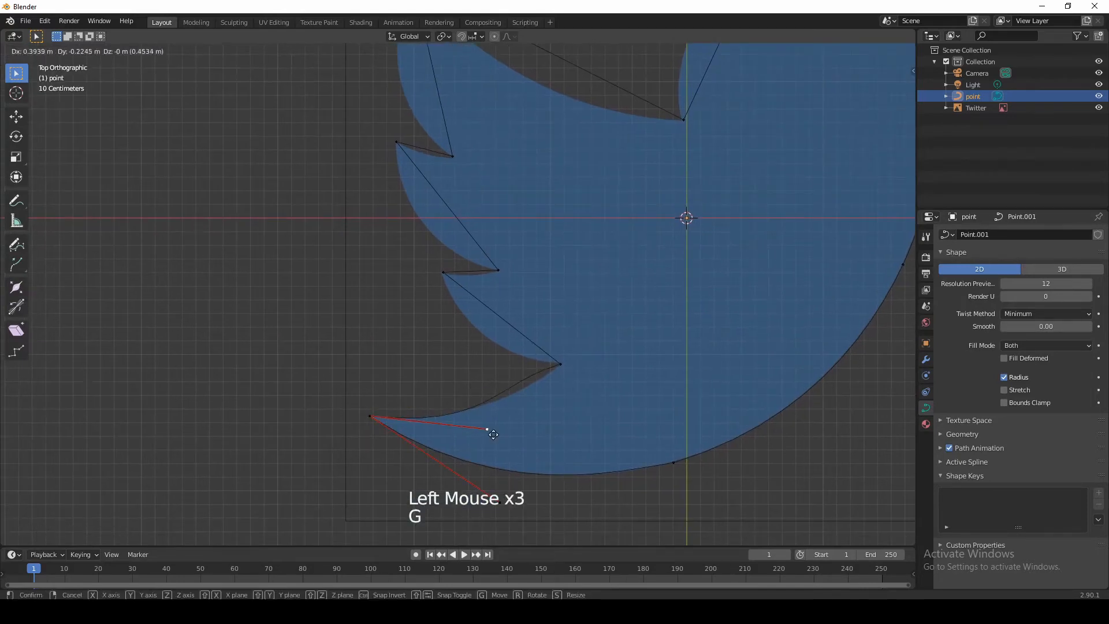
click(488, 433)
Adjust both handles of the notch point above the tail to fit the tail's upper edge and the lowest feather's underside
scroll(488, 448, up, 2)
click(537, 427)
click(512, 415)
key(g)
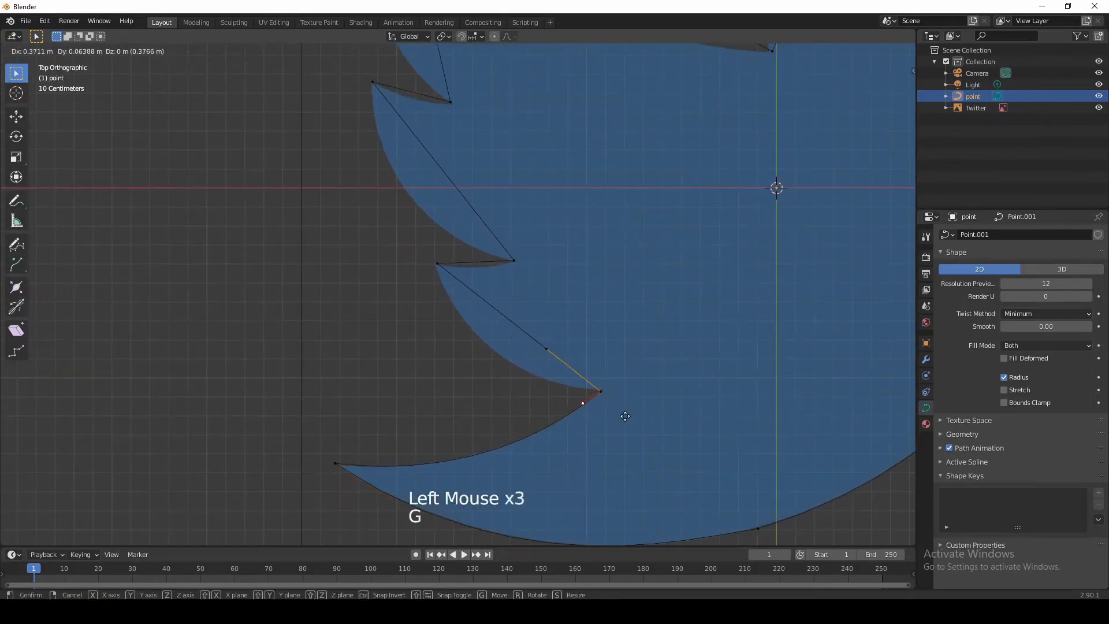
click(587, 397)
key(g)
click(544, 388)
Move the lowest feather tip's lower handle to curve the segment along that feather's outer edge
click(437, 264)
click(490, 307)
key(g)
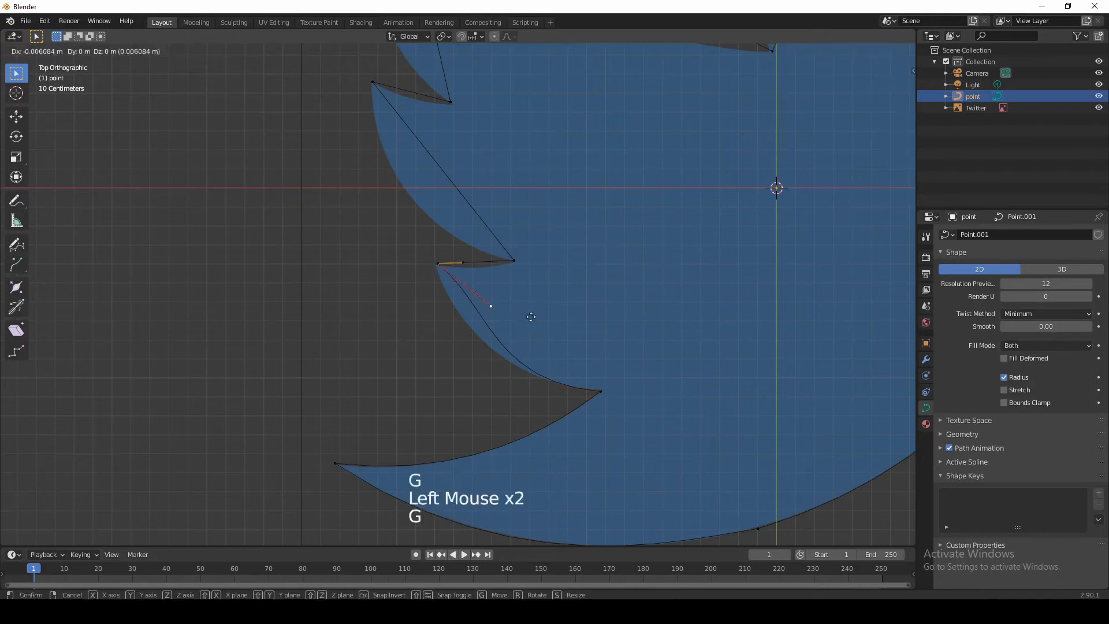
click(483, 303)
click(438, 264)
key(g)
click(455, 272)
Nudge the lowest feather tip point onto the reference tip and refine its lower handle
drag(902, 137, 952, 311)
drag(902, 119, 902, 103)
drag(902, 136, 911, 78)
key(g)
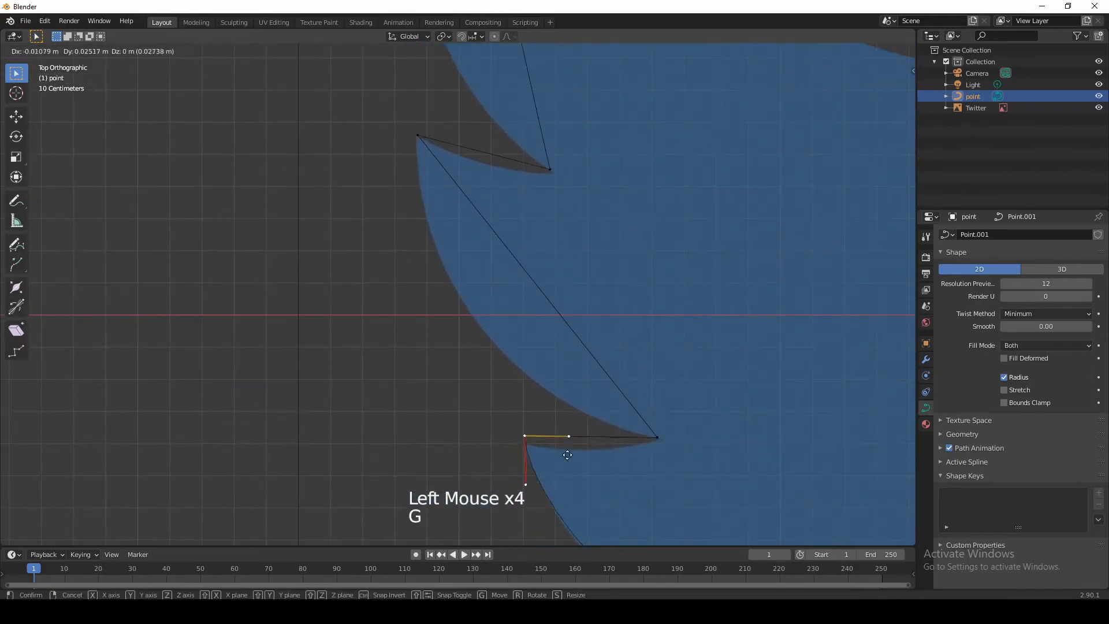
click(529, 508)
key(g)
scroll(583, 488, down, 3)
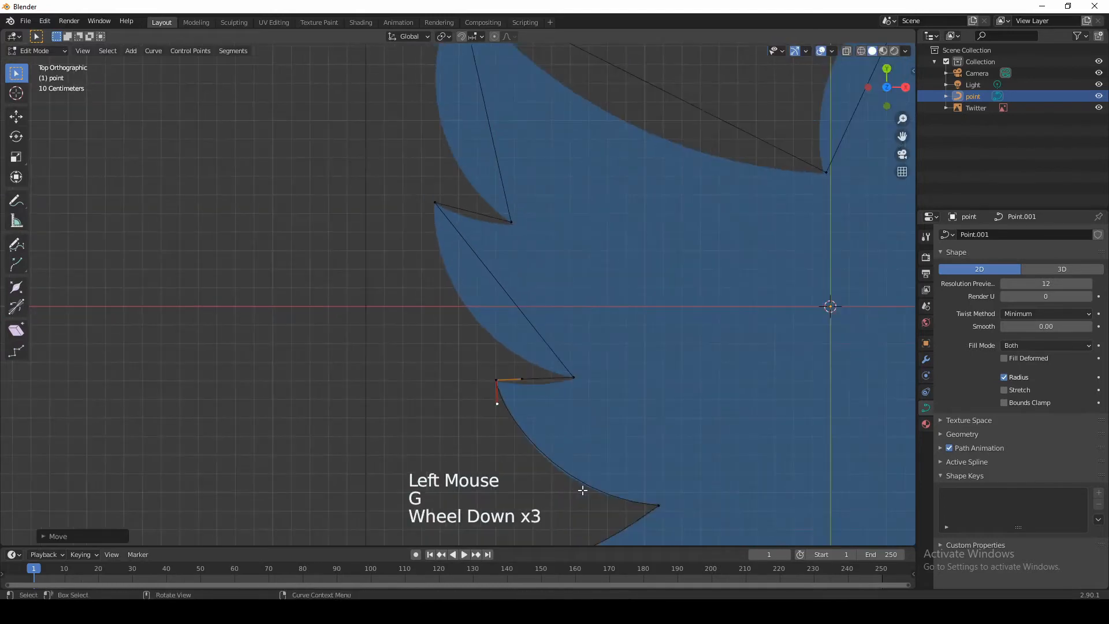
Refine the feather-side handle of the notch above the tail to match the lowest feather's outer edge
click(558, 497)
click(560, 496)
key(g)
click(547, 500)
Adjust the facing handles of the lowest feather tip and its inner notch to fit the short edge between them
click(547, 379)
key(g)
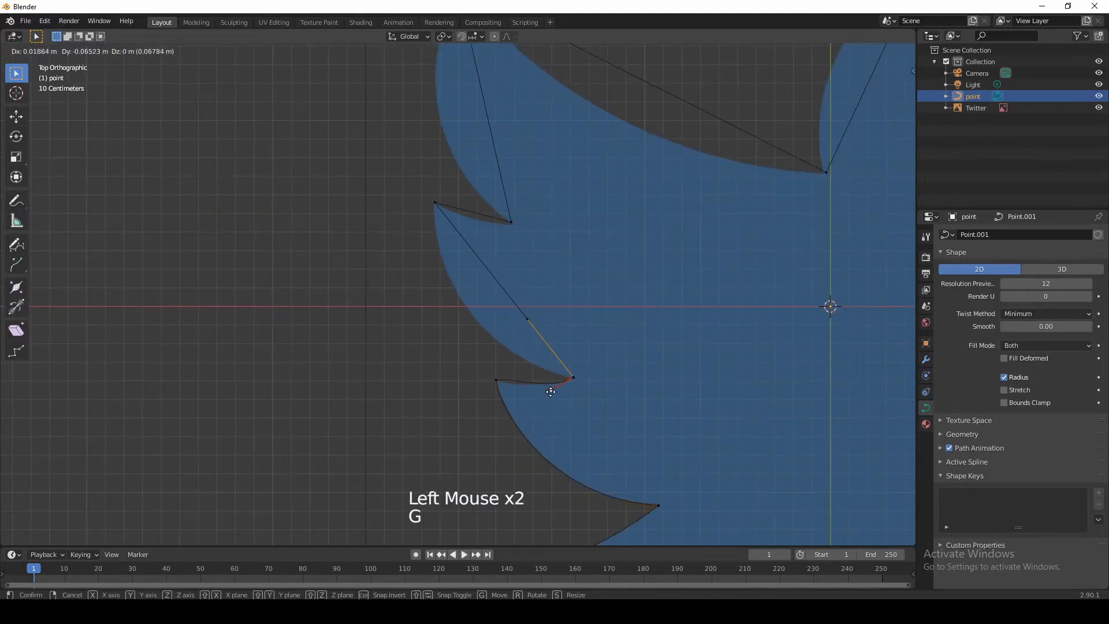
click(549, 389)
click(525, 382)
key(g)
click(528, 396)
key(g)
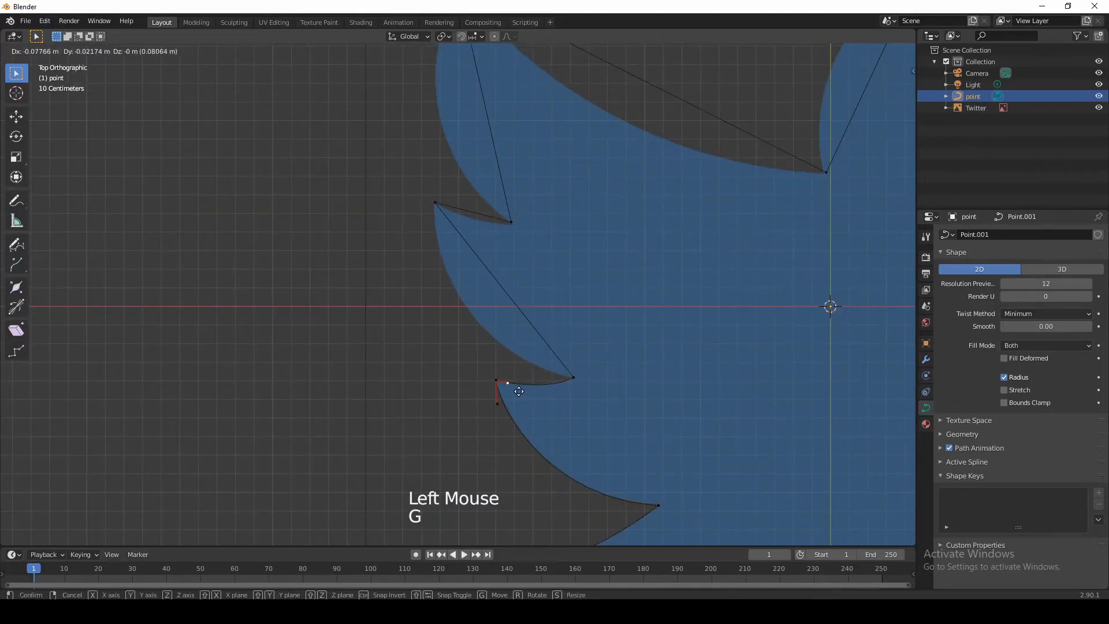
click(512, 387)
Move the lower notch's upper handle and the middle feather tip's lower handle to follow the middle feather's outer edge
click(535, 315)
key(g)
click(479, 343)
click(486, 262)
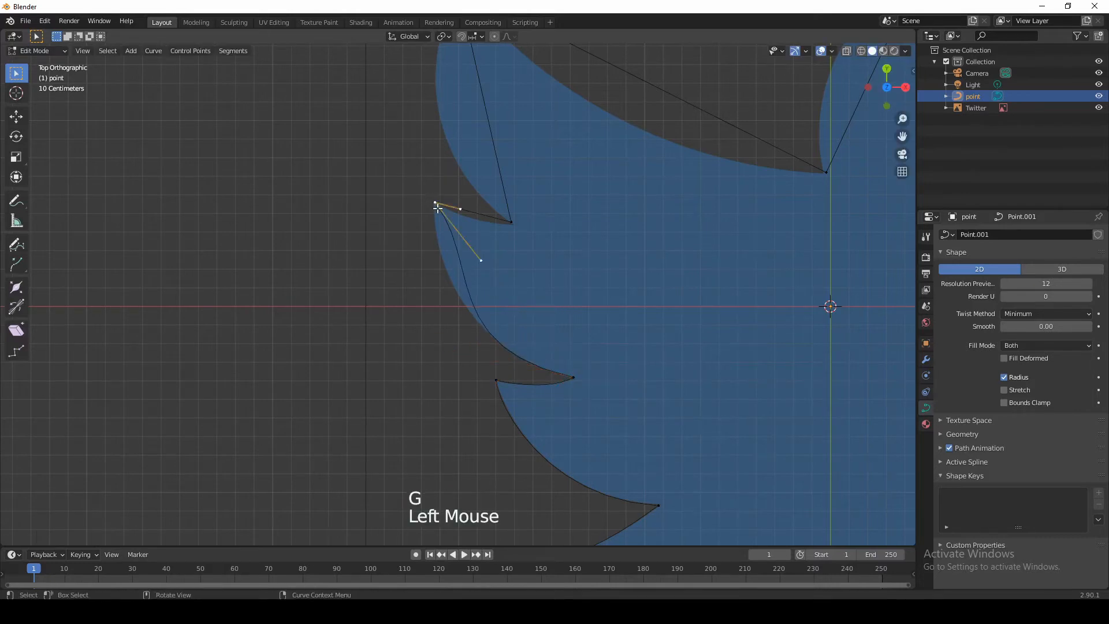
key(g)
click(464, 225)
Fit the middle feather's upper edge by moving the tip's inner handle, the upper notch point and that notch's handle
drag(902, 136, 864, 1)
click(479, 371)
key(g)
click(501, 407)
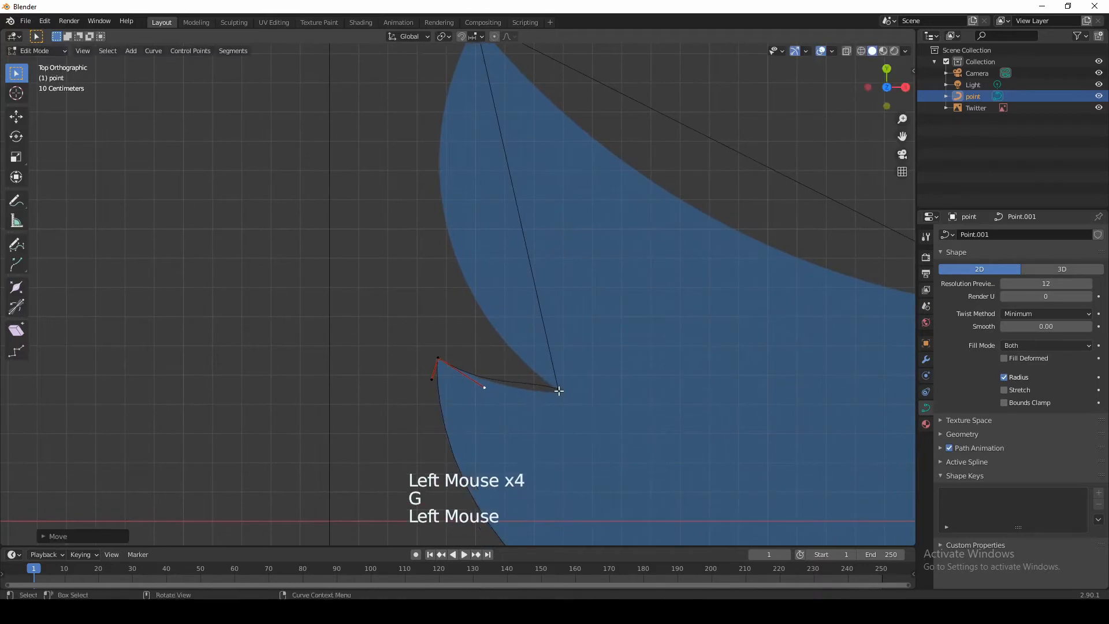
click(559, 389)
key(g)
click(589, 403)
click(524, 389)
key(g)
click(545, 407)
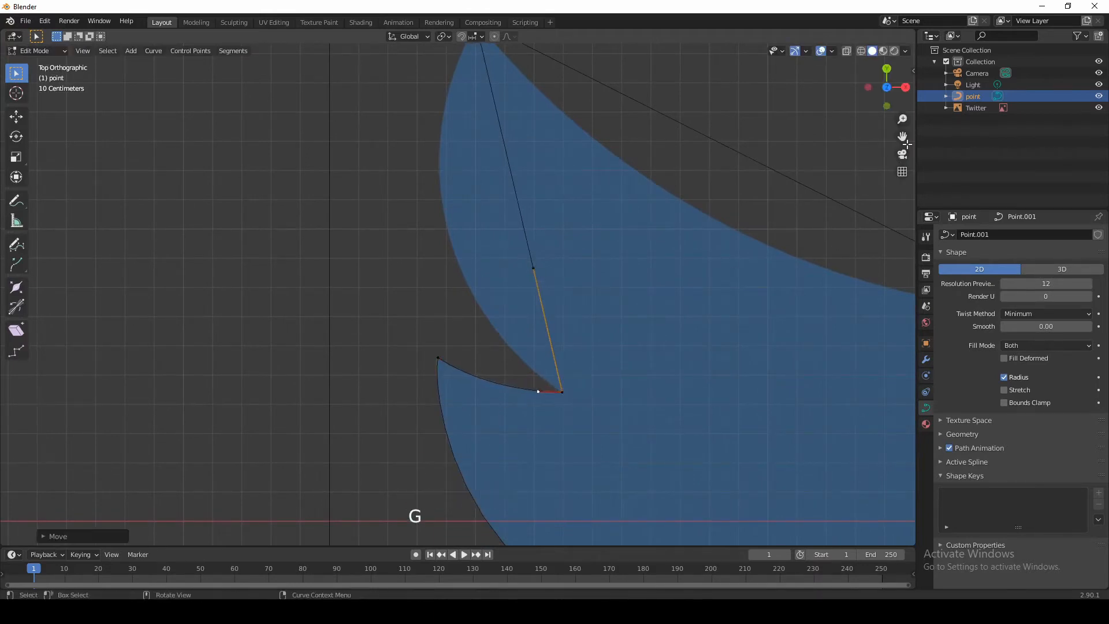
Move the upper notch's wing-side handle and the wing tip's lower handle outward to bend the curve along the top feather
drag(902, 137, 933, 219)
click(565, 352)
key(g)
click(445, 351)
click(508, 107)
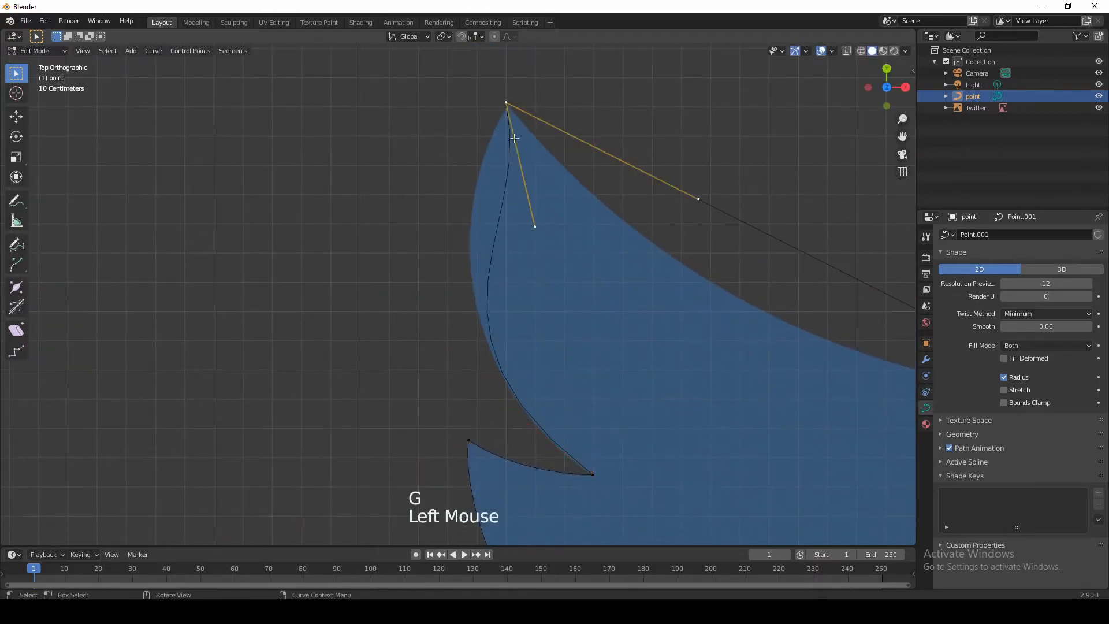
click(538, 230)
key(g)
click(517, 166)
Refine the upper notch's wing-side handle and the wing tip's lower handle to match the top feather's outer edge
click(592, 463)
click(401, 325)
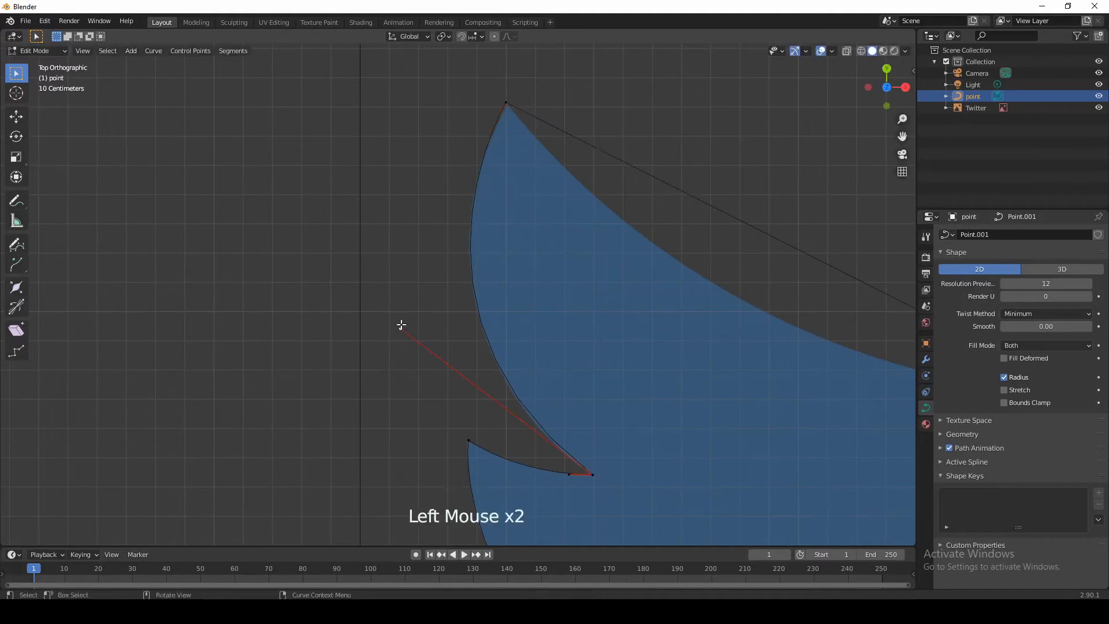
key(g)
click(404, 345)
click(508, 104)
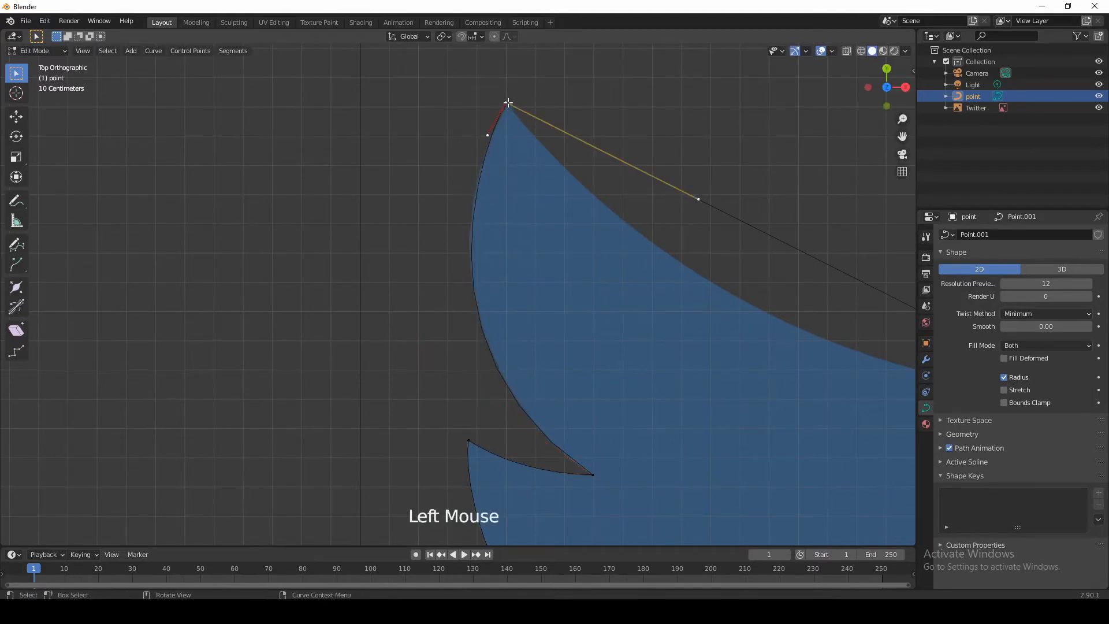
click(506, 151)
key(g)
click(502, 163)
Move the wing tip's back-side handle and the neck corner's wing-side handle down to follow the wing's concave upper edge
mouse_move(902, 137)
mouse_down()
mouse_move(689, 99)
mouse_move(899, 136)
mouse_up()
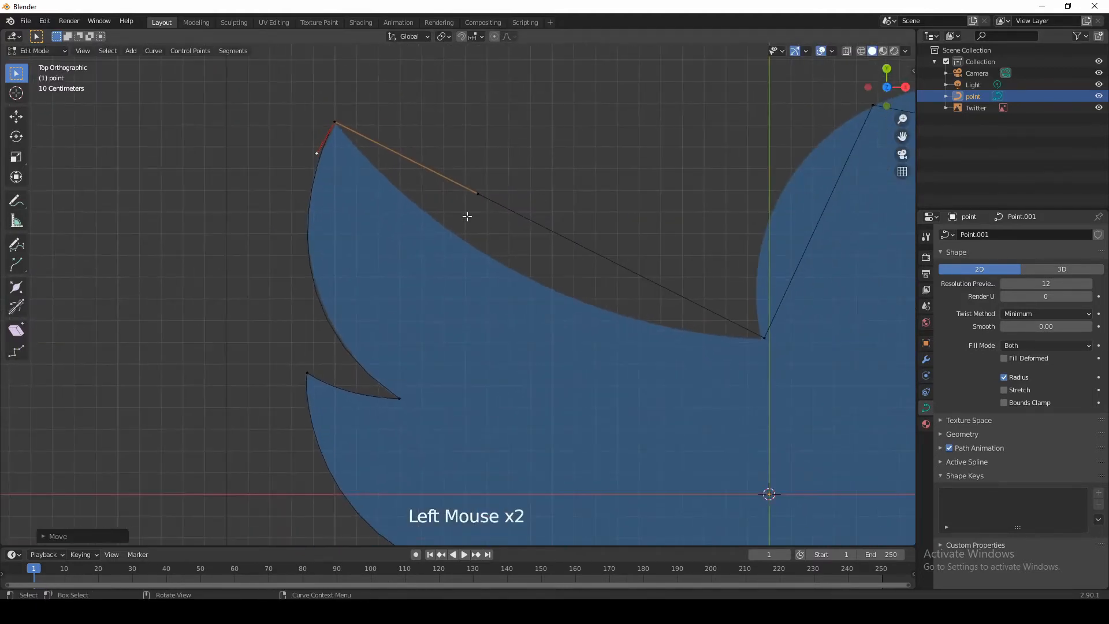
click(470, 218)
key(g)
click(496, 347)
click(770, 341)
click(662, 256)
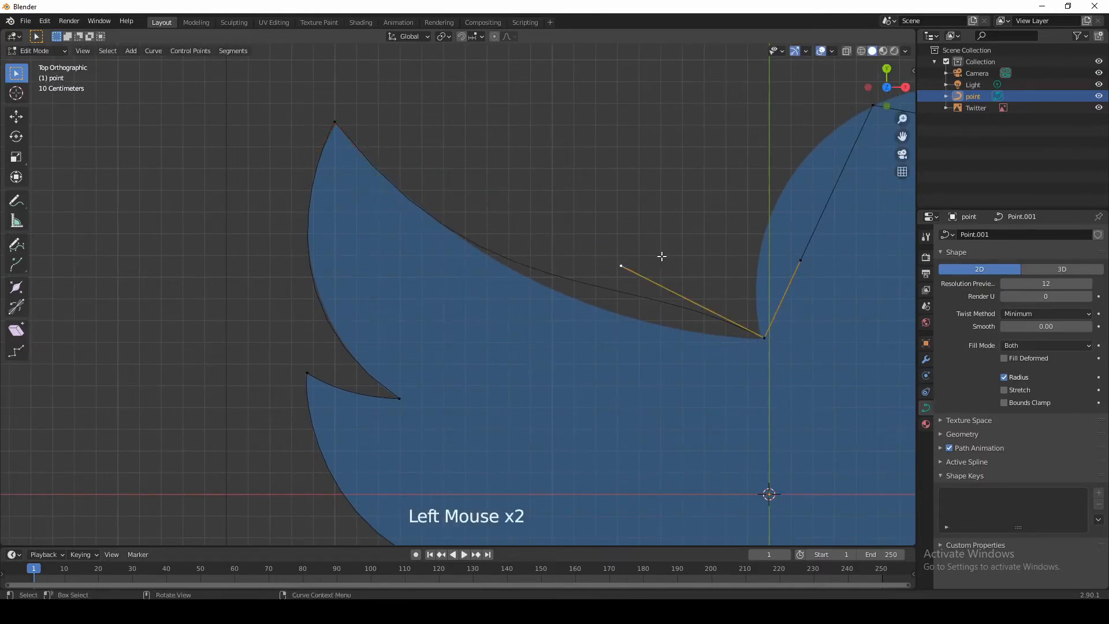
key(g)
click(749, 330)
shift+middle_drag(749, 329, 370, 413)
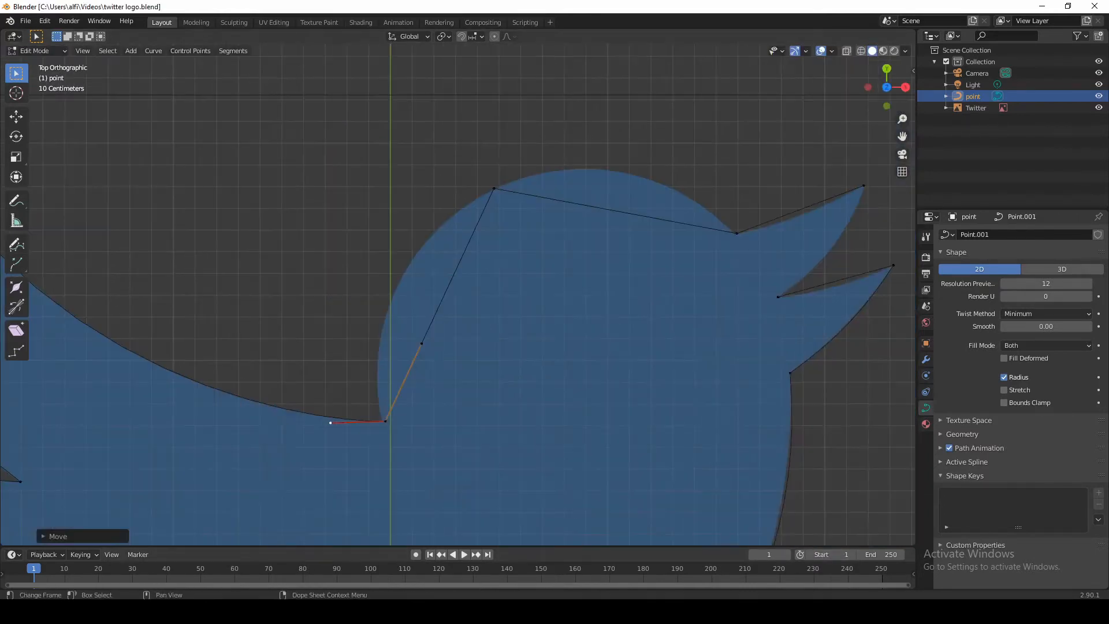
Set the handle type of the control point on the upper back of the head to Automatic
click(494, 189)
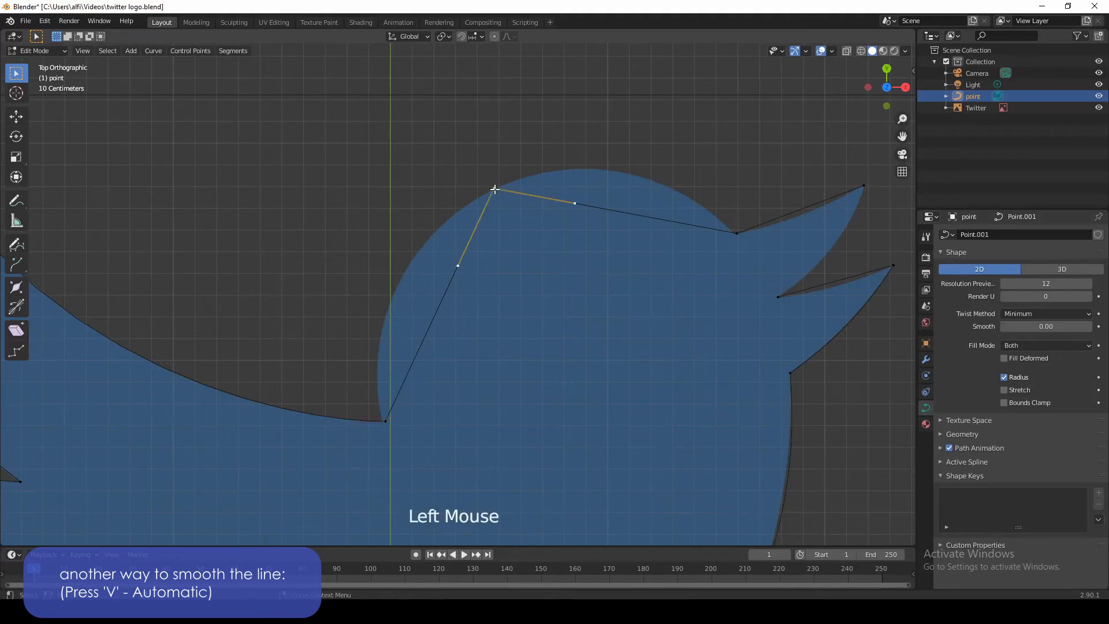
key(v)
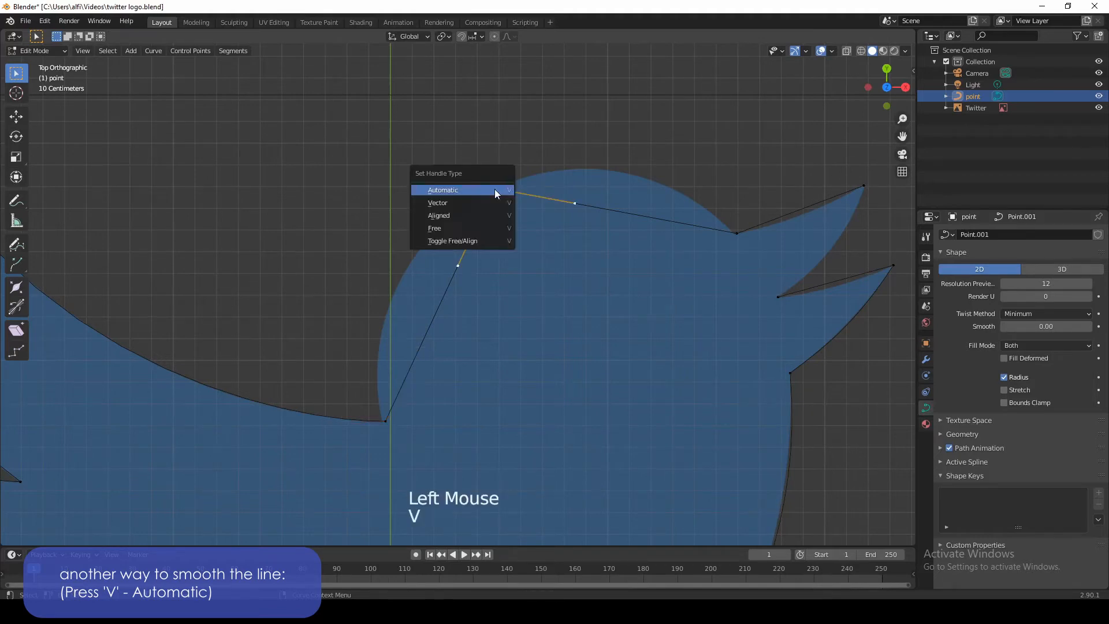
click(452, 189)
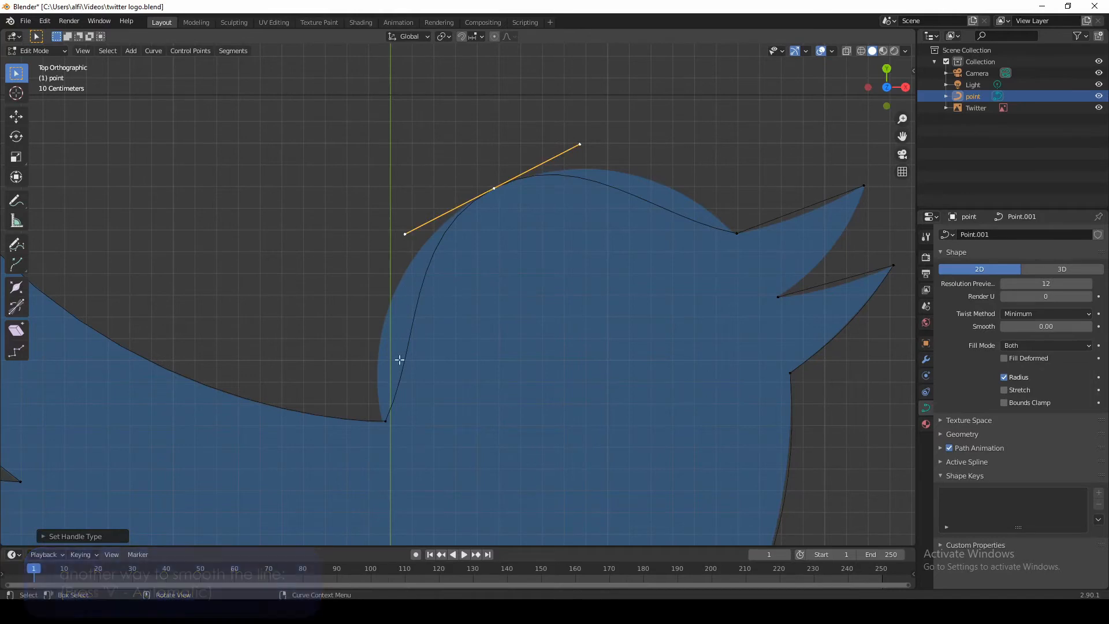
Move the neck corner's head-side handle outward to bend the curve along the back of the head
click(385, 420)
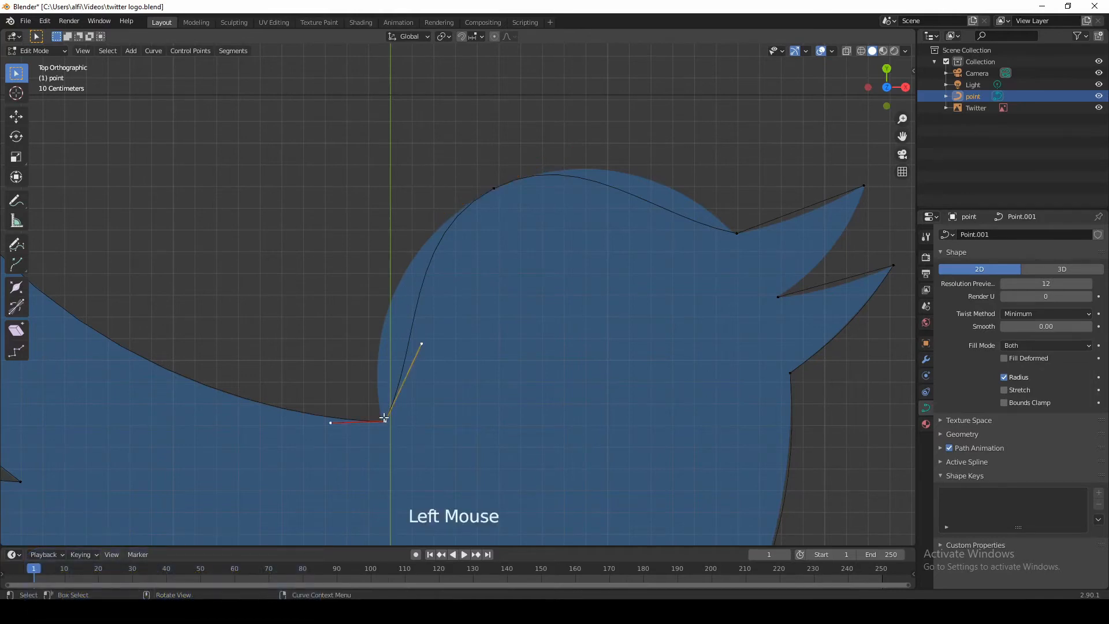
click(430, 342)
key(g)
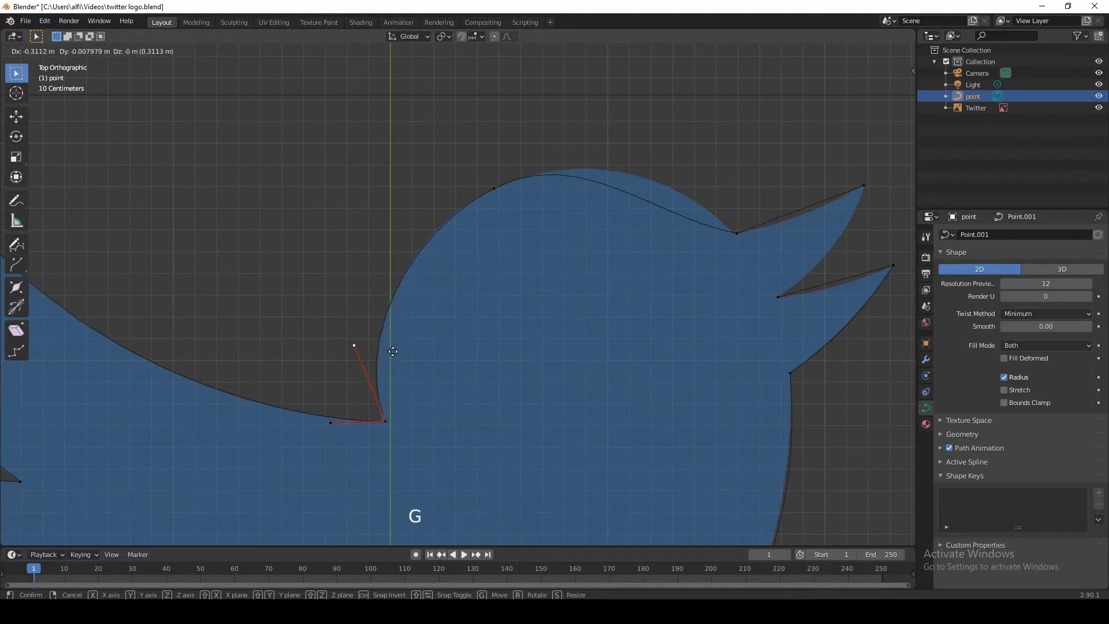
click(351, 347)
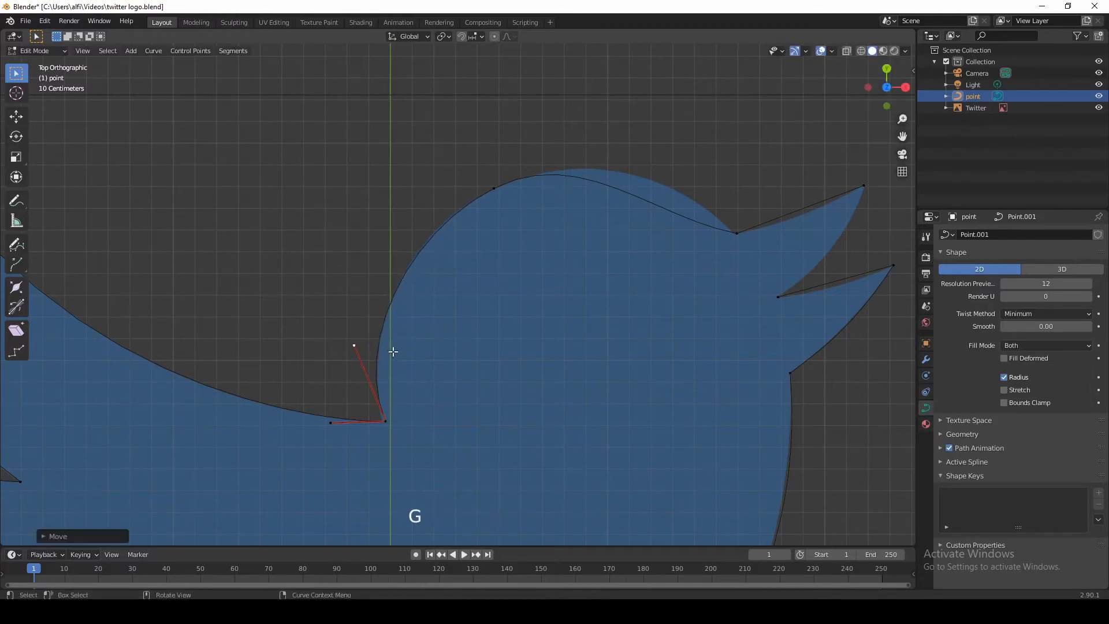
Raise the head-side handle of the forehead-beak corner to round the crown, and nudge the corner point onto the outline
click(737, 232)
click(653, 218)
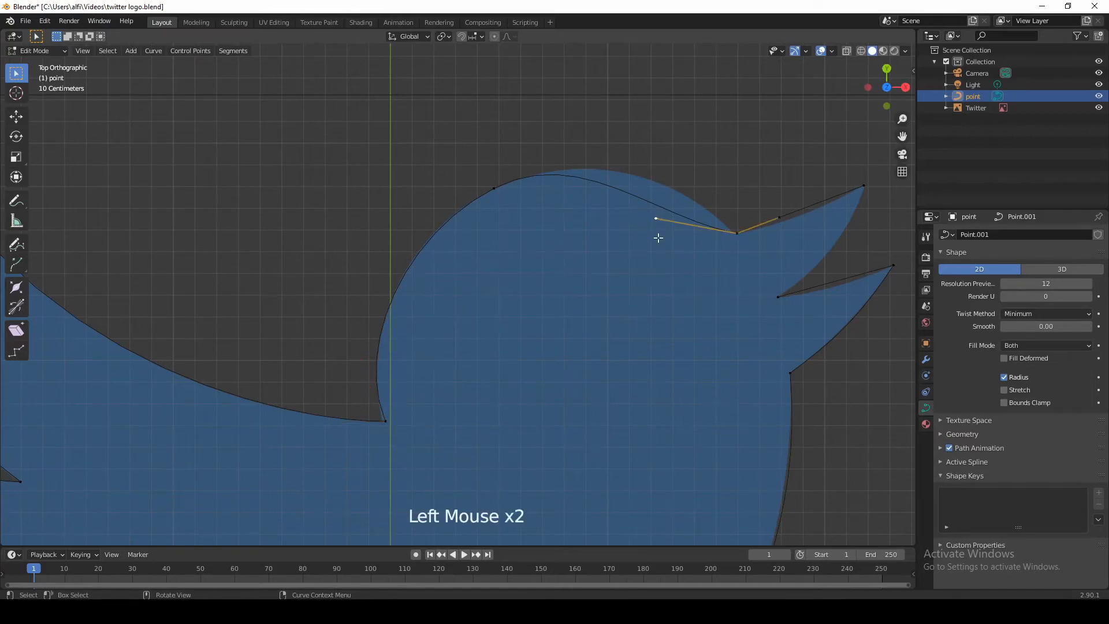
key(g)
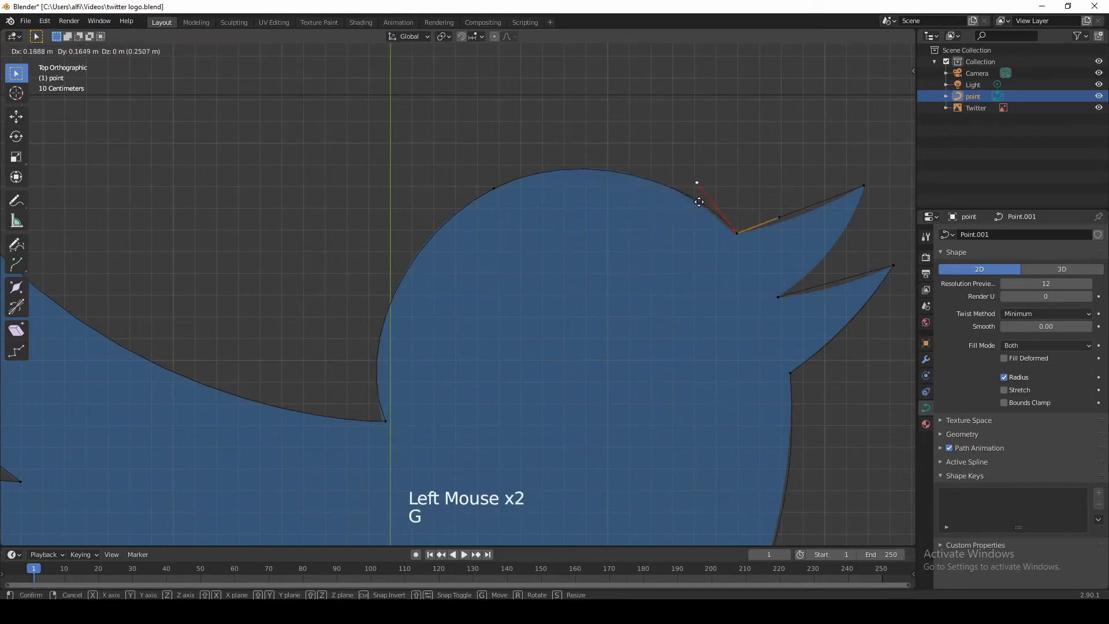
click(698, 208)
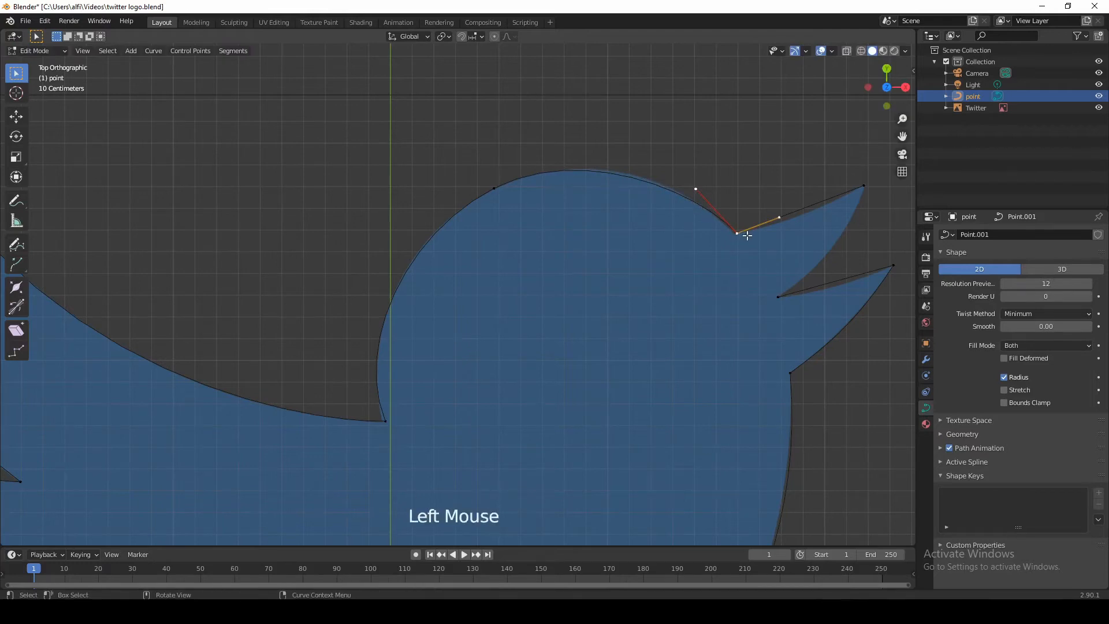
key(g)
click(746, 236)
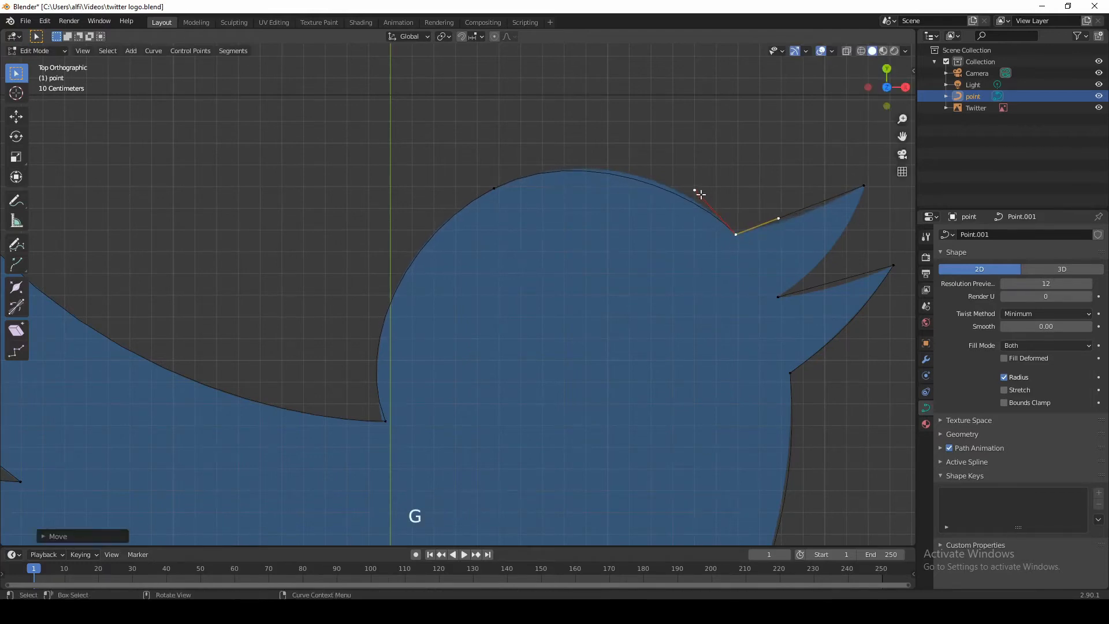
Extend the beak-side handle of the upper head point outward to match the crown's outline
click(497, 187)
click(584, 144)
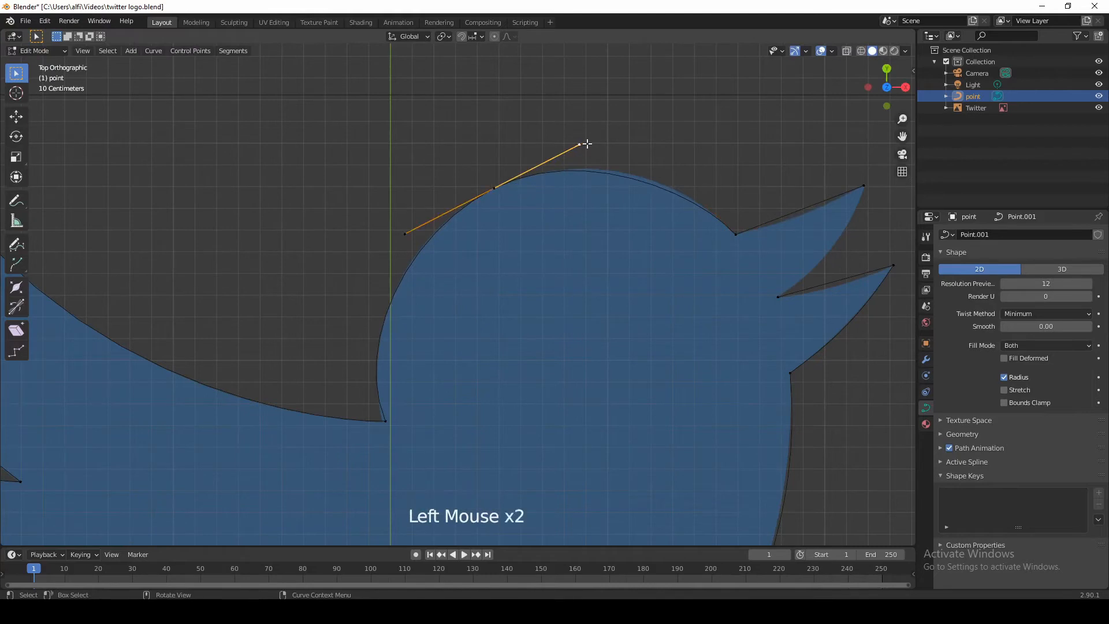
key(g)
click(608, 138)
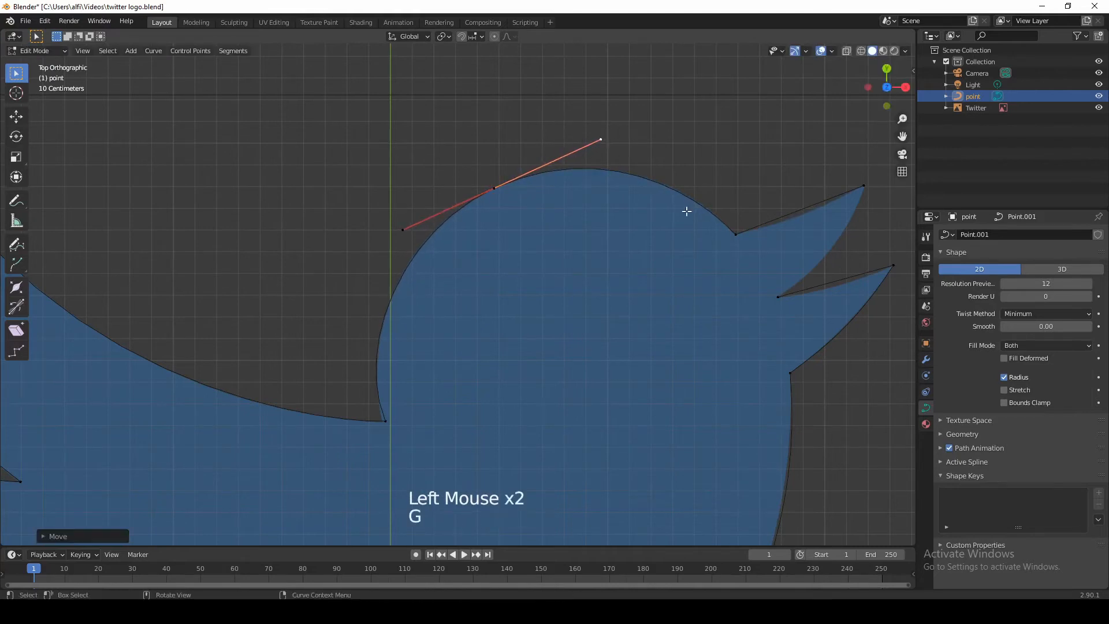
Move the forehead corner's beak-side handle toward the beak tip to follow the upper beak's concave top edge
click(739, 236)
click(779, 223)
key(g)
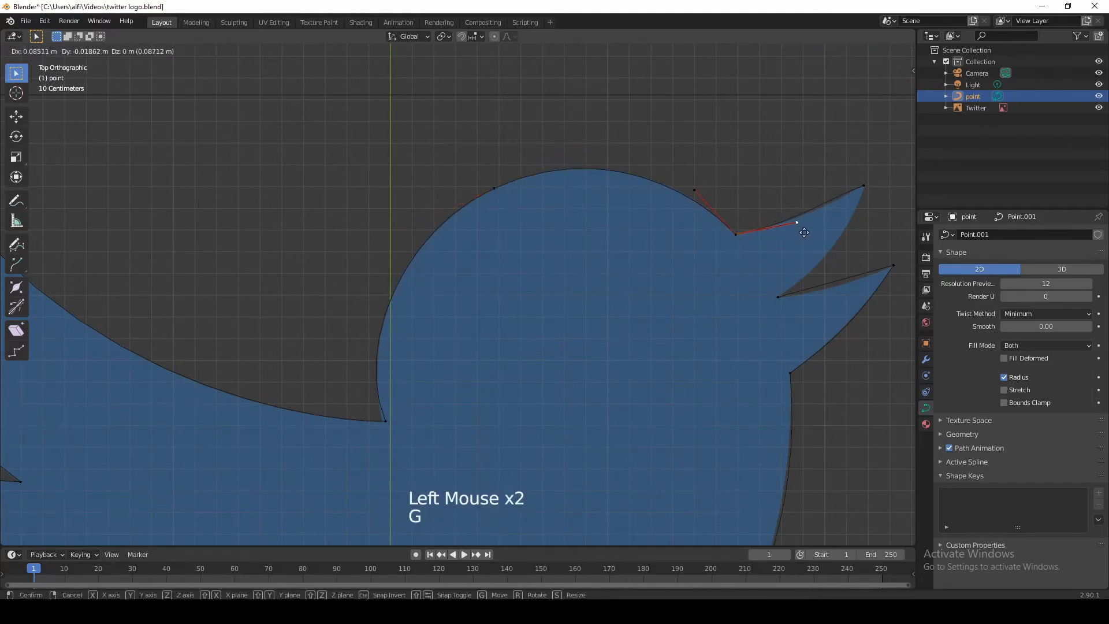
click(804, 232)
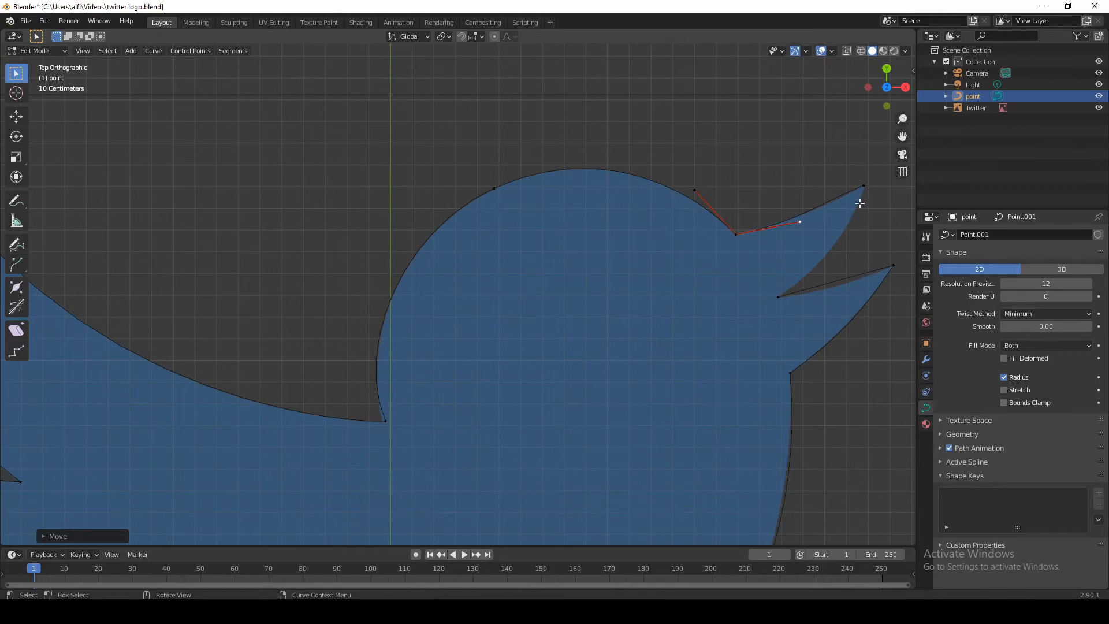
Close the curve with a segment between the upper beak's tip and the mouth corner, filling the bird shape
click(864, 186)
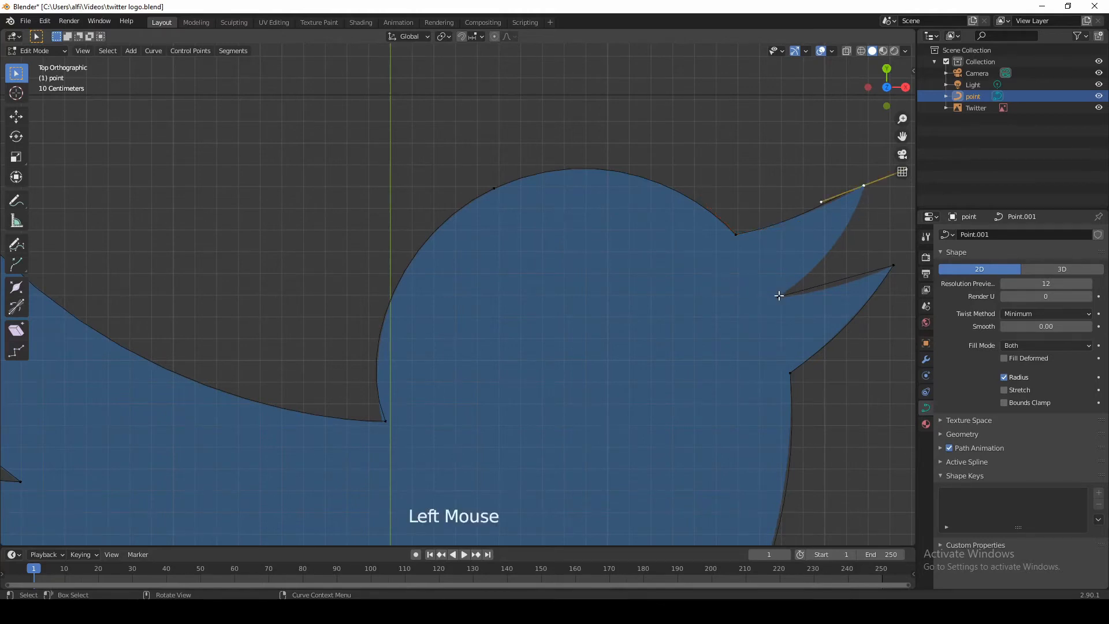
shift+click(779, 296)
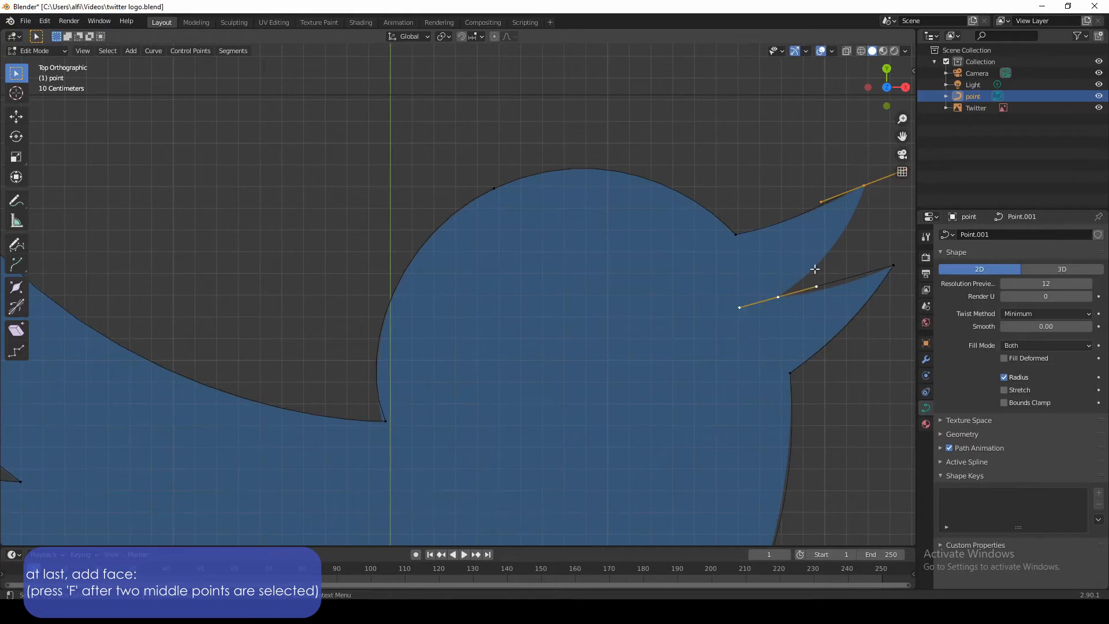
key(f)
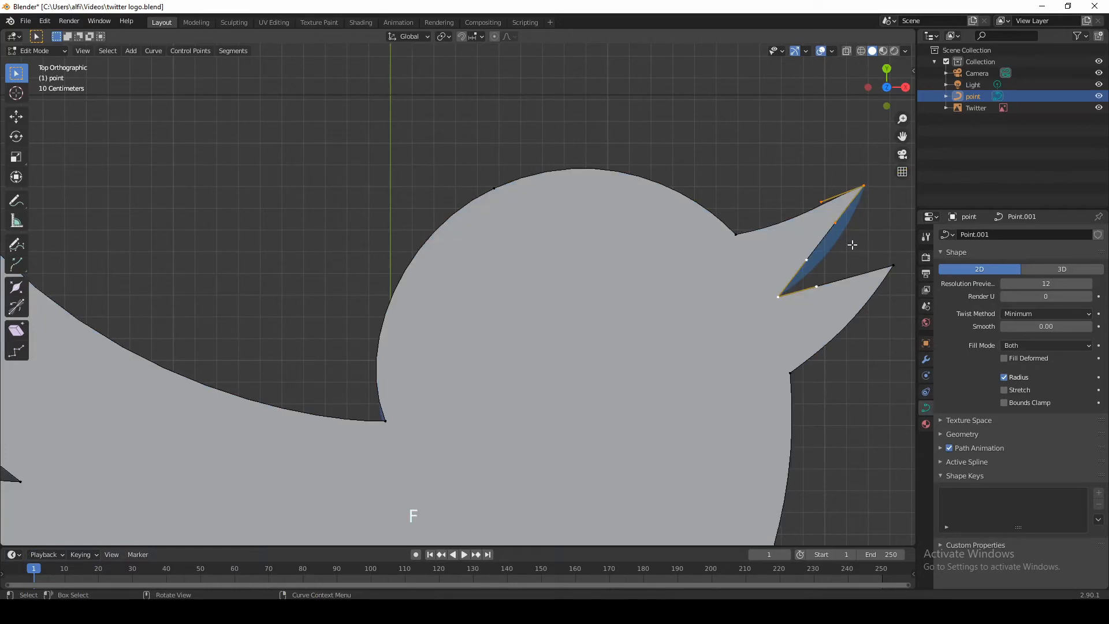
Move the mouth corner's upper handle and the upper beak tip's lower handle outward to fit the upper beak's lower edge
click(806, 260)
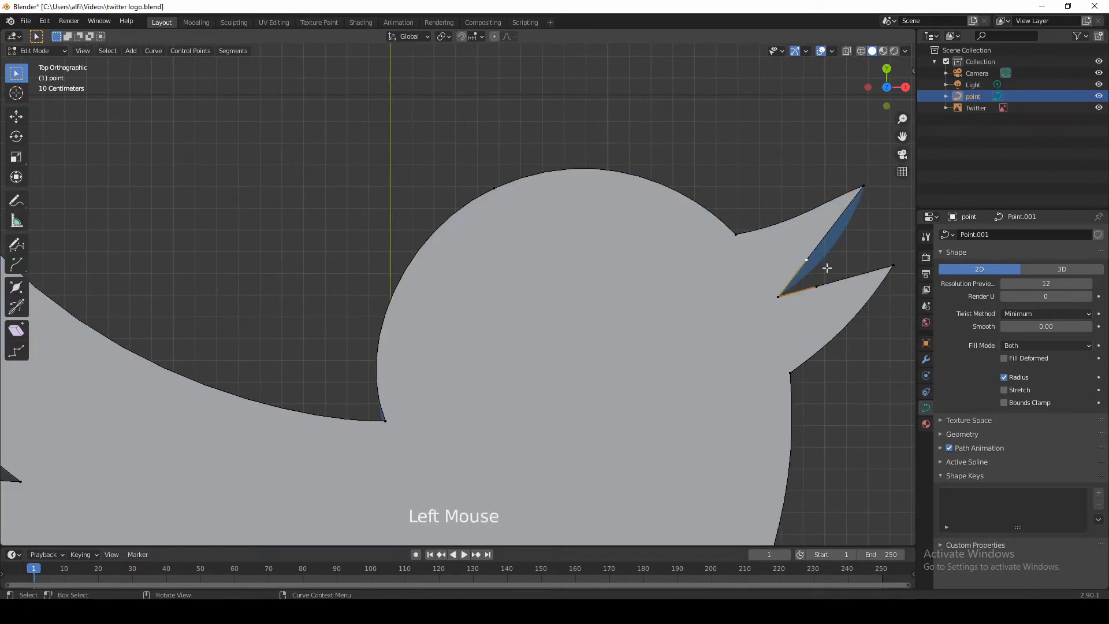
key(g)
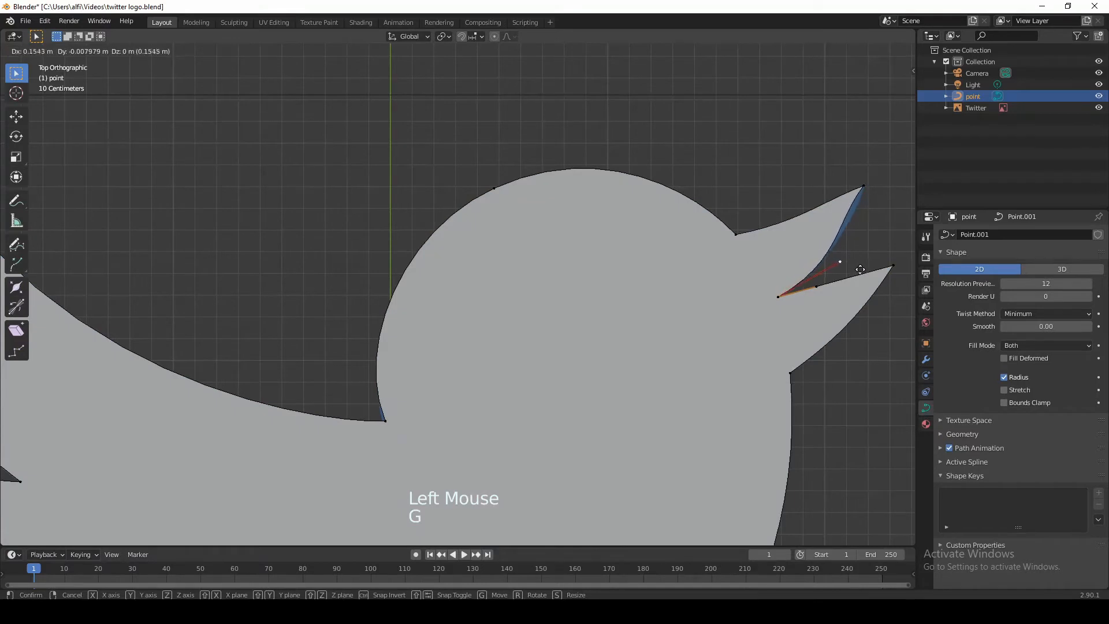
click(860, 269)
click(841, 229)
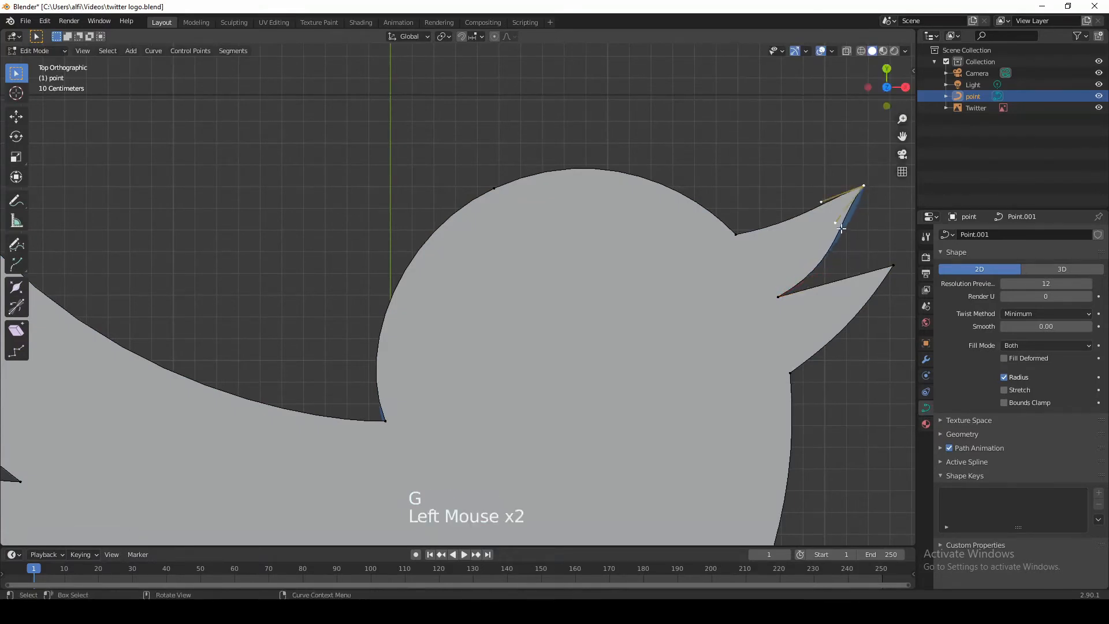
key(g)
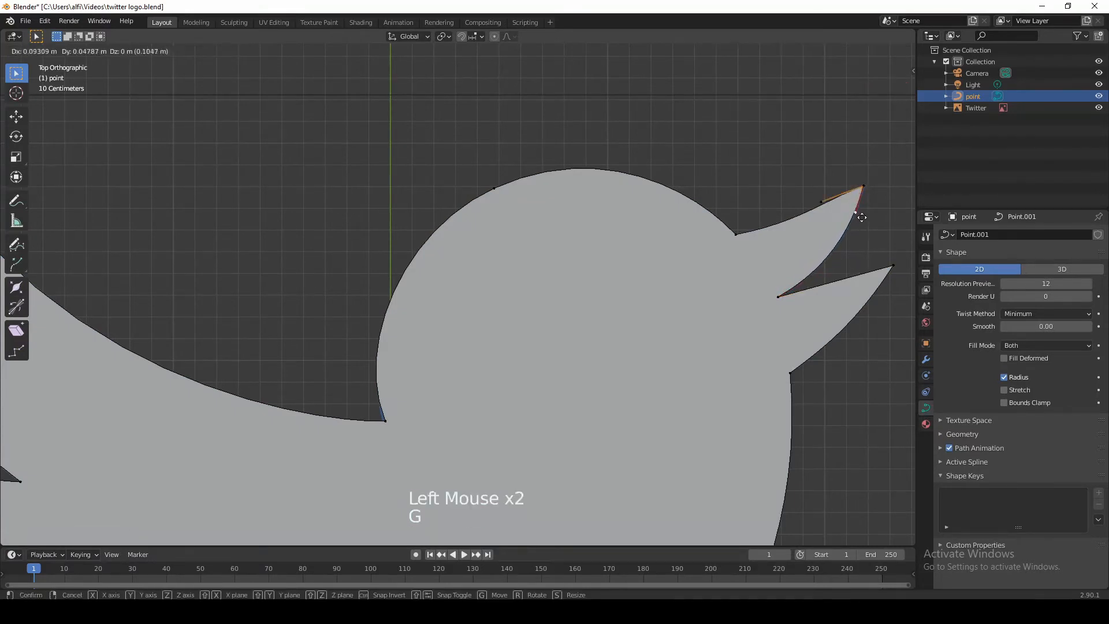
click(864, 213)
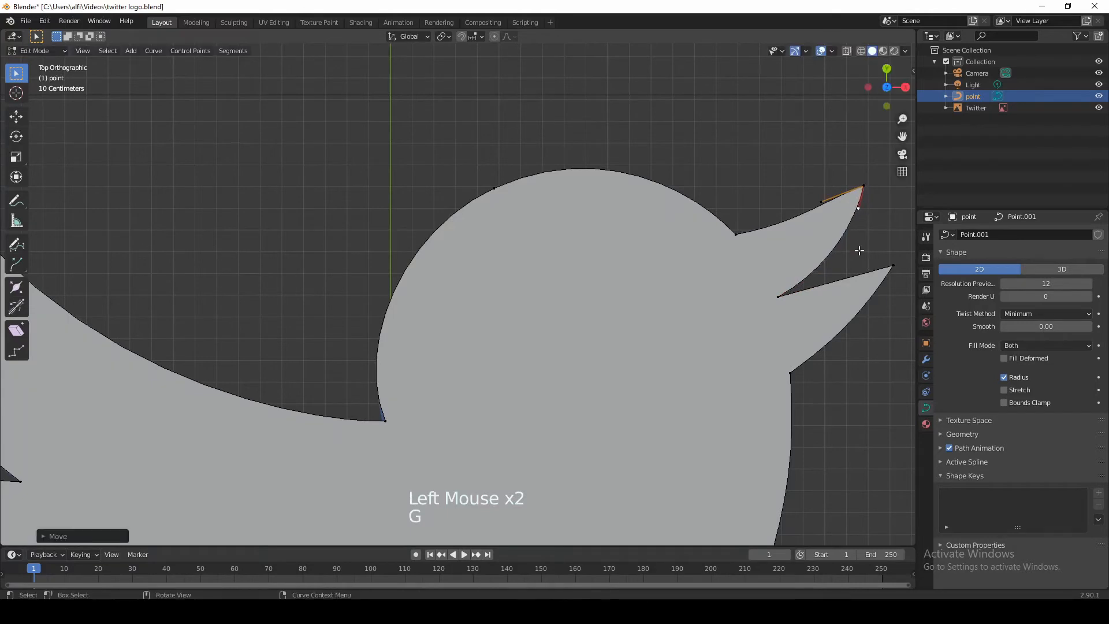
Lower the mouth corner's lower handle and the lower beak tip's upper handle to curve the lower beak's top edge
click(780, 298)
click(826, 288)
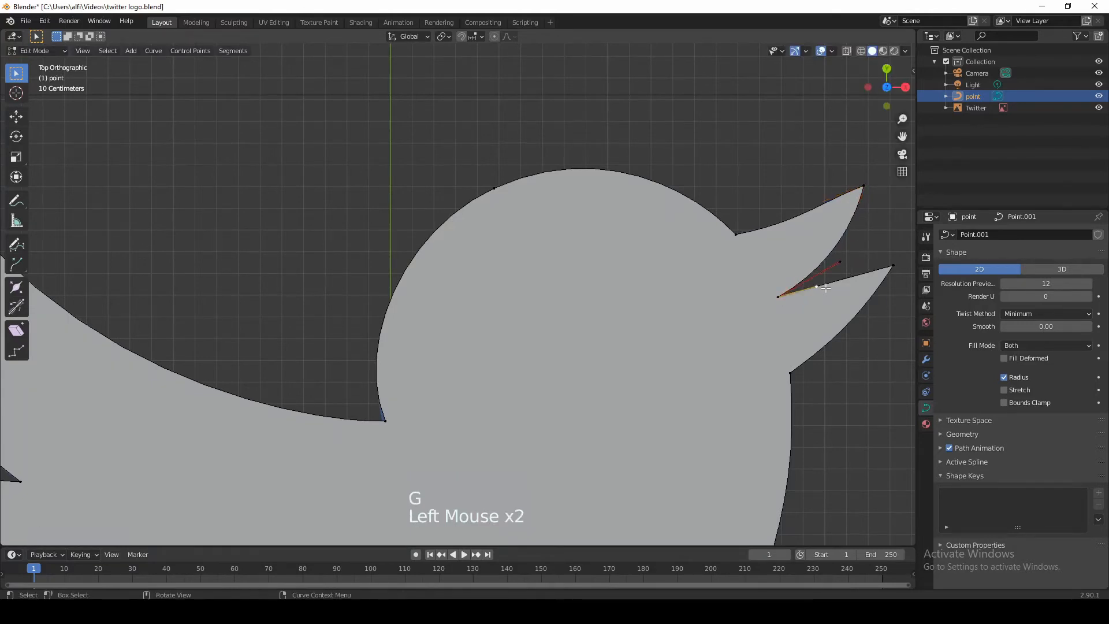
key(g)
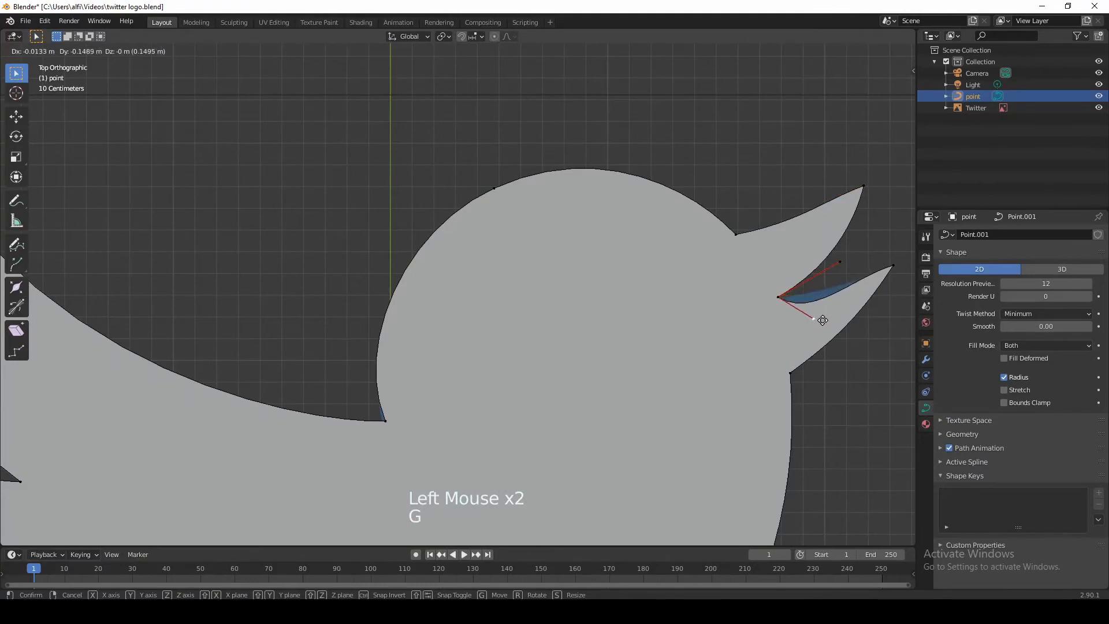
click(824, 297)
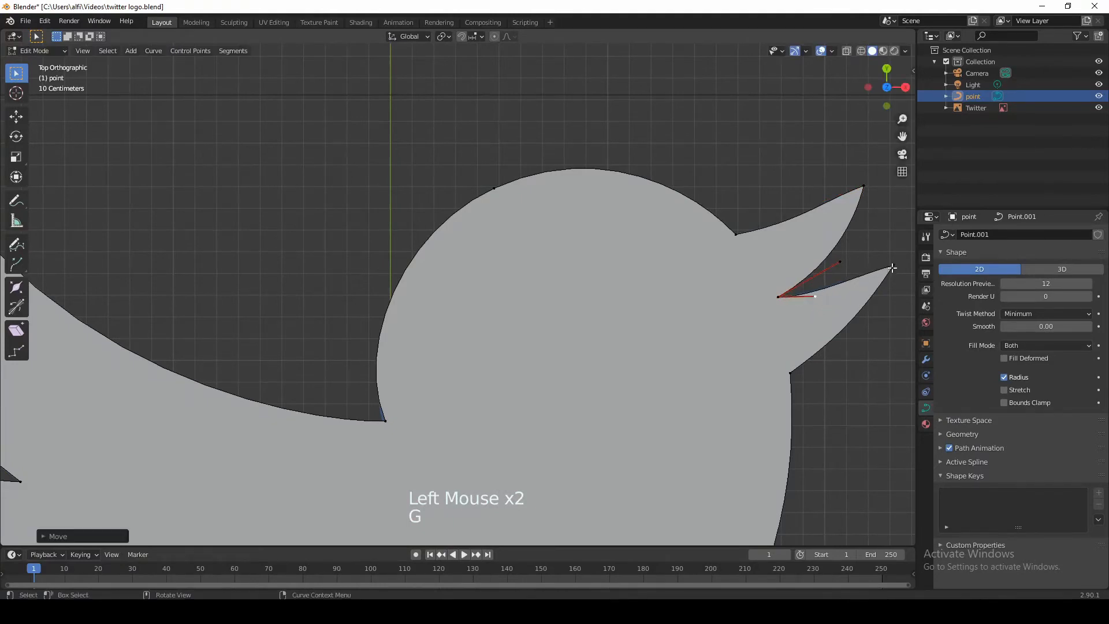
click(892, 268)
click(855, 278)
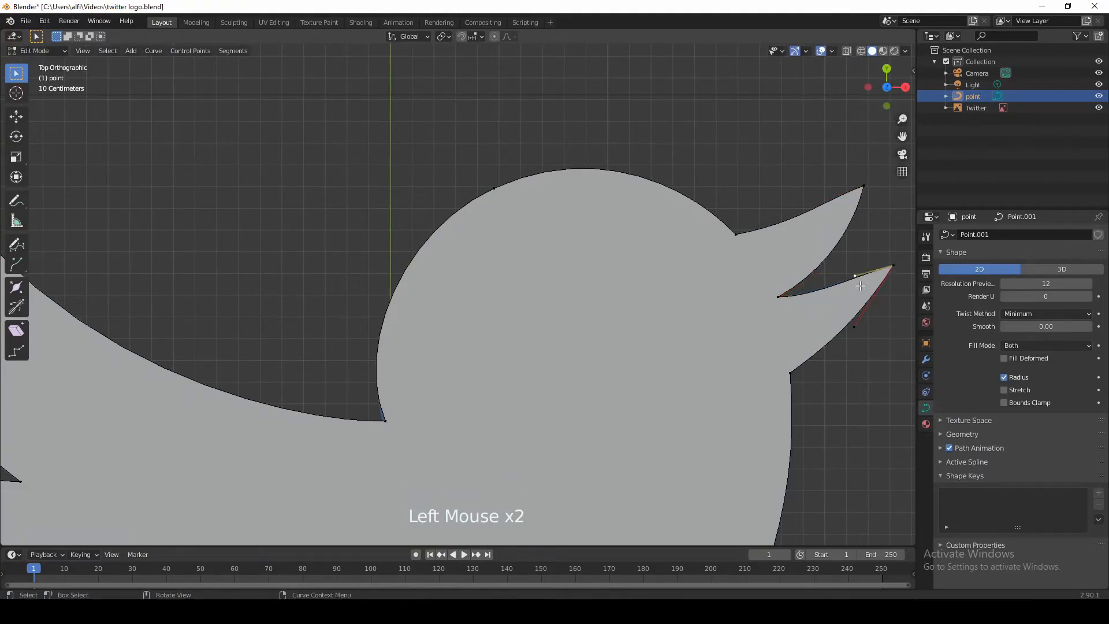
key(g)
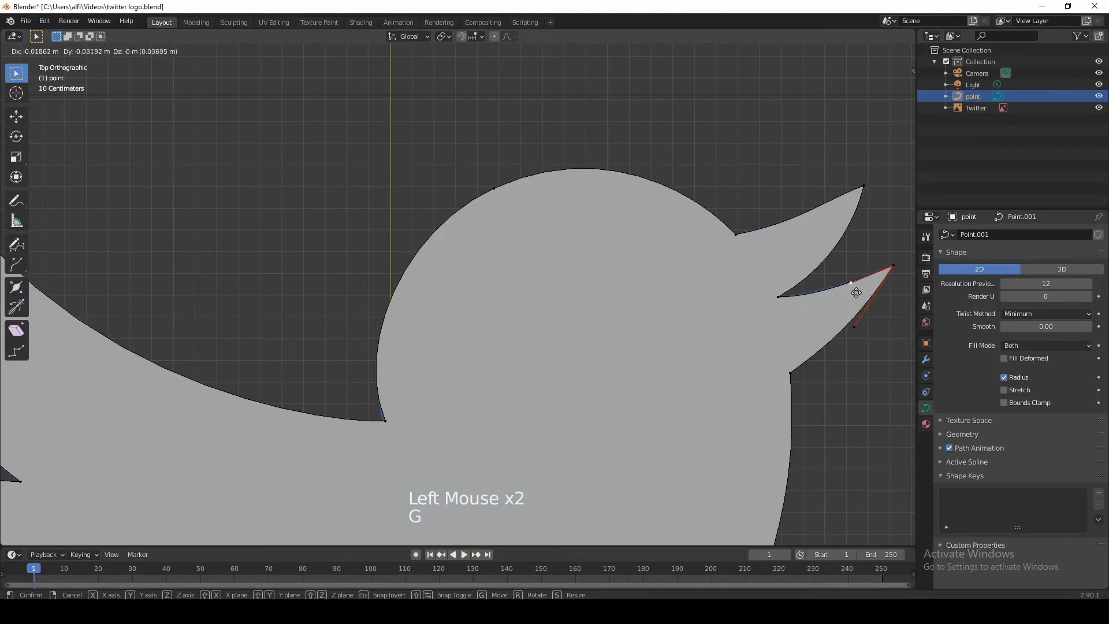
click(856, 292)
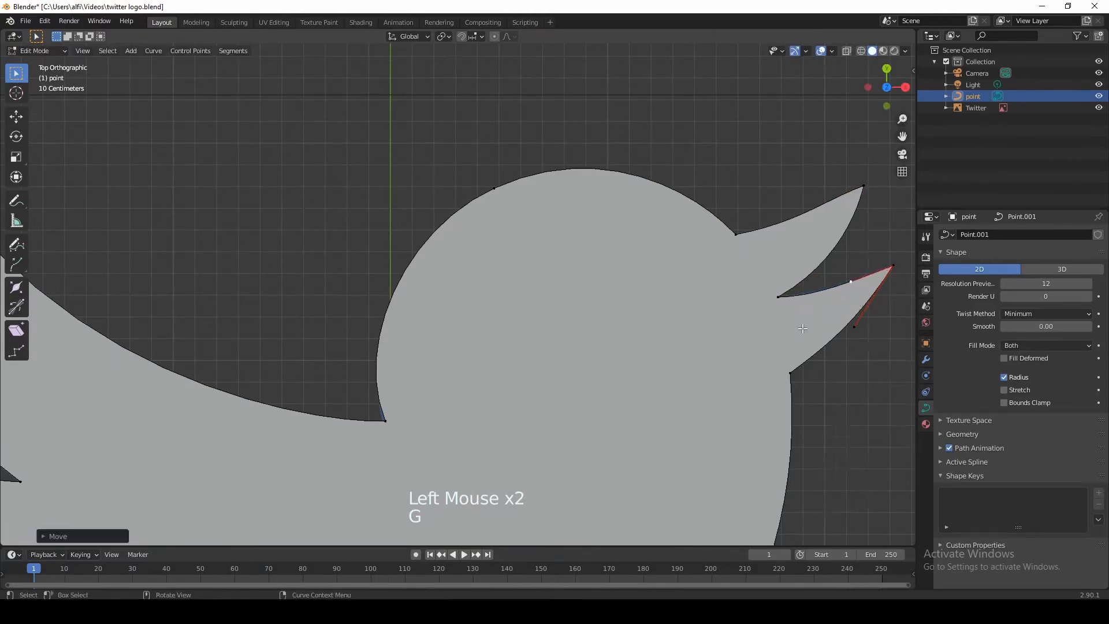
Leave Edit Mode and convert the finished bird curve to a mesh
scroll(803, 327, down, 5)
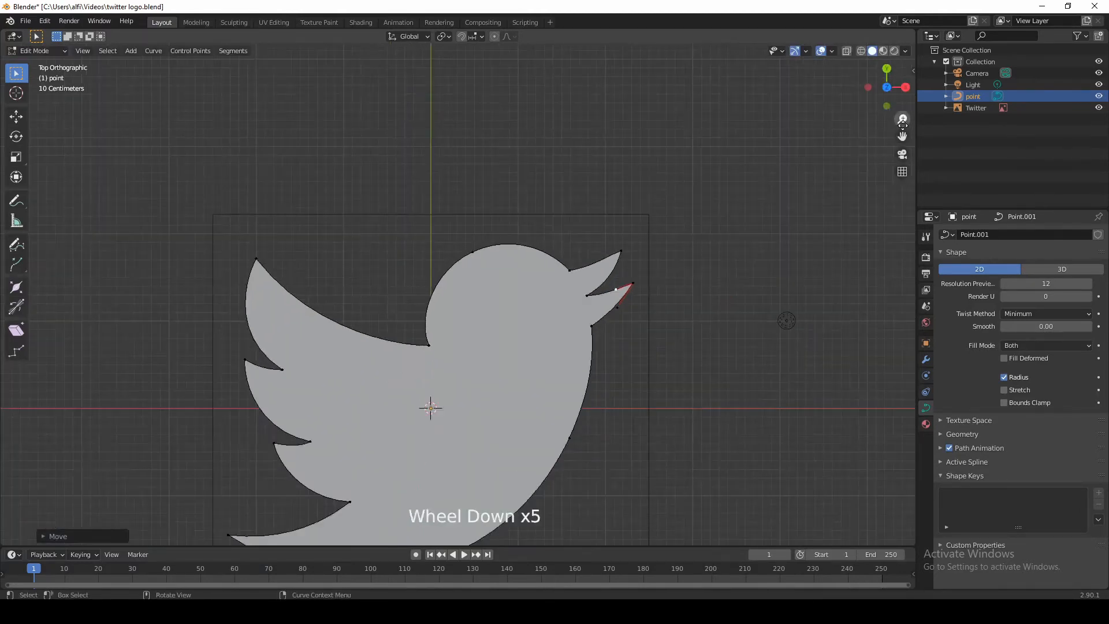
drag(902, 136, 823, 228)
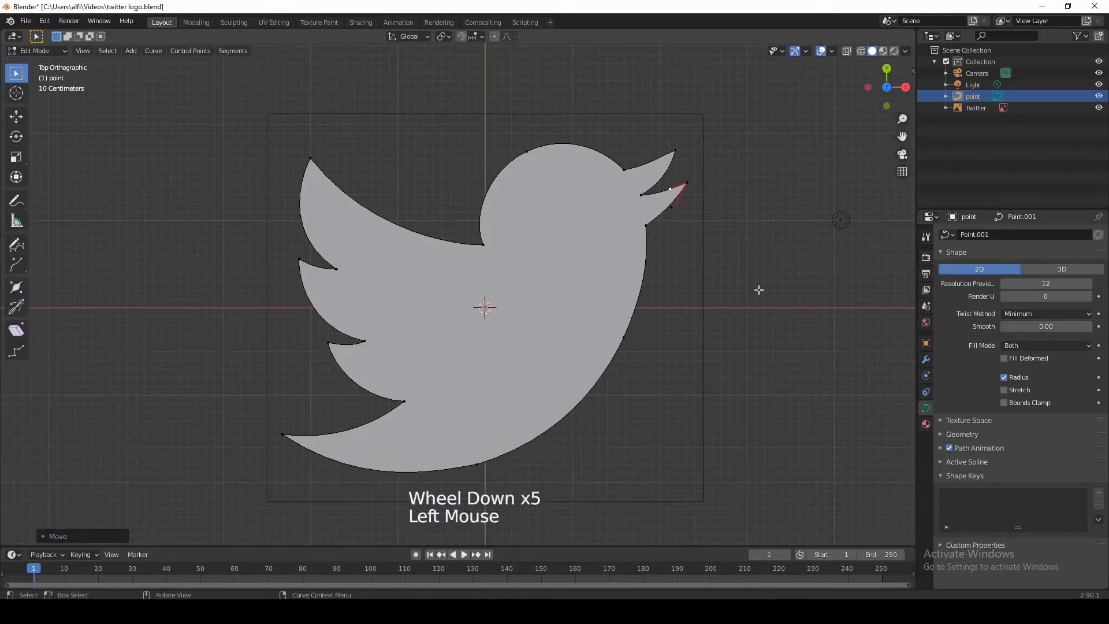
key(Tab)
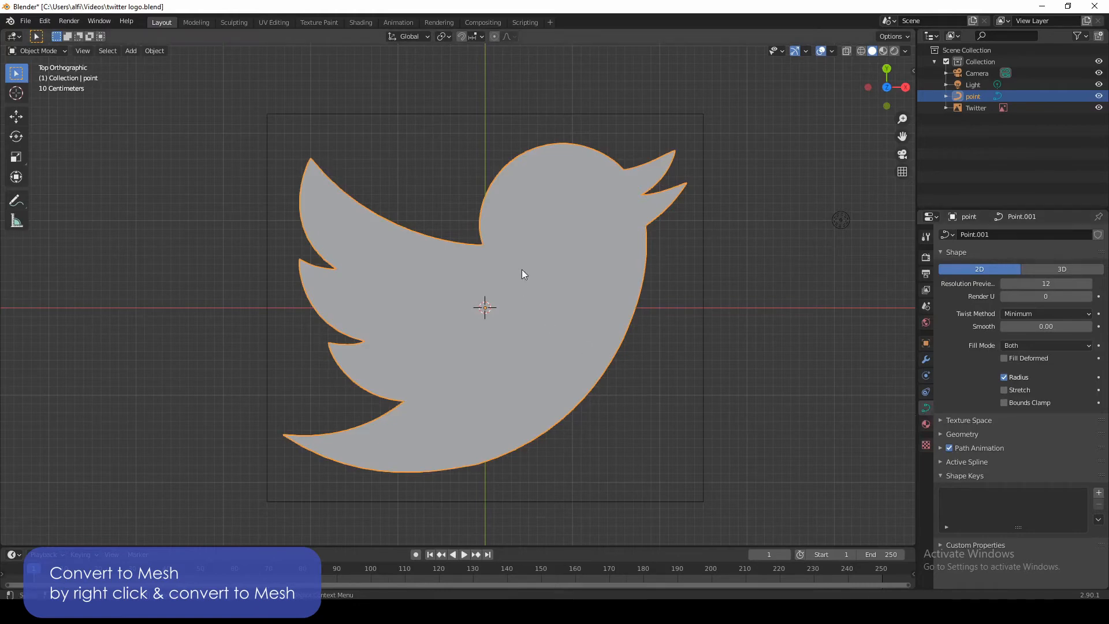
right_click(532, 305)
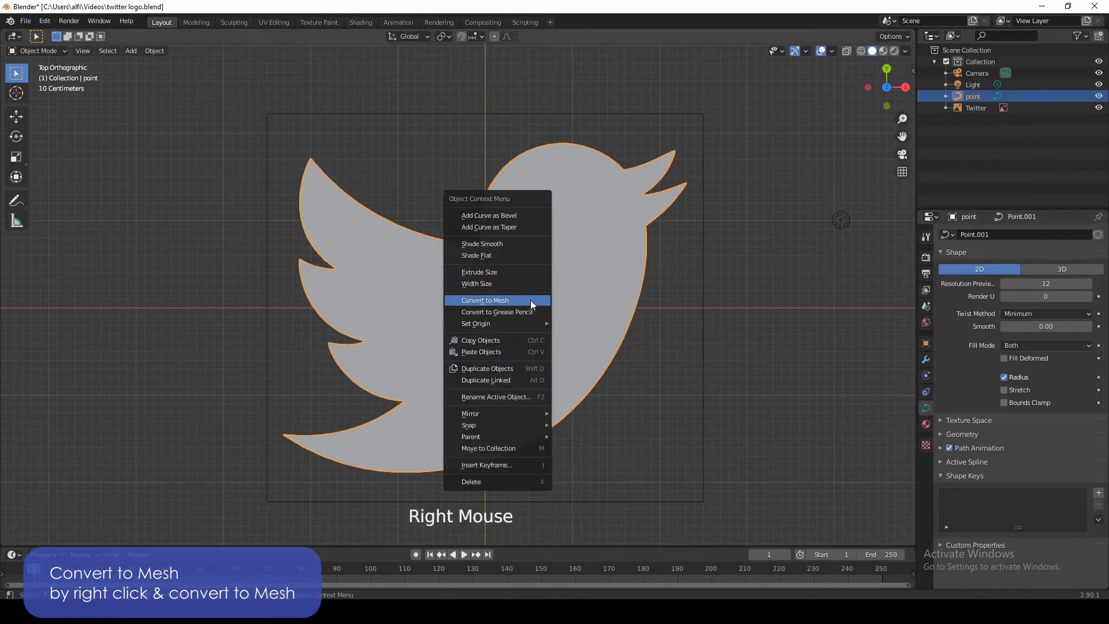
click(497, 300)
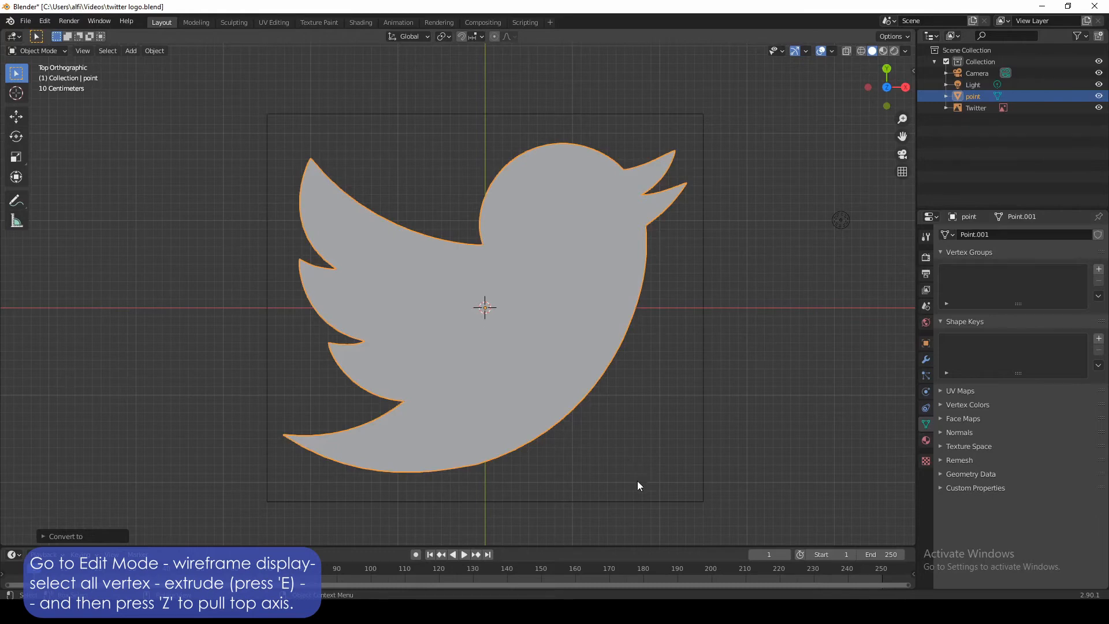
Enter Edit Mode on the bird mesh, switch to wireframe display and select all its vertices
middle_drag(637, 479, 635, 368)
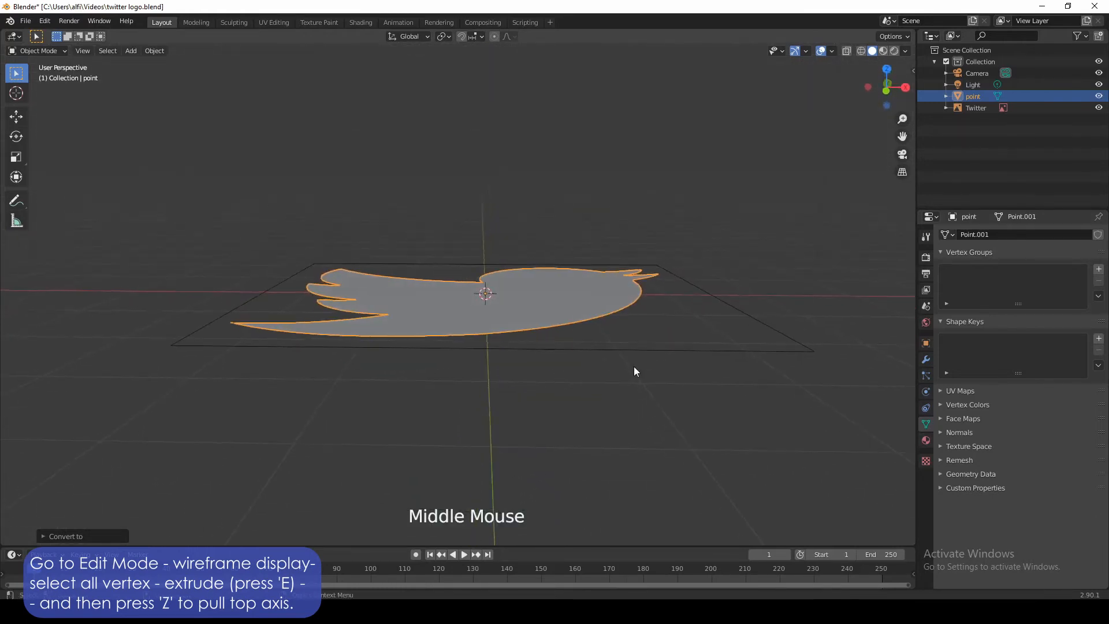
click(57, 51)
click(51, 75)
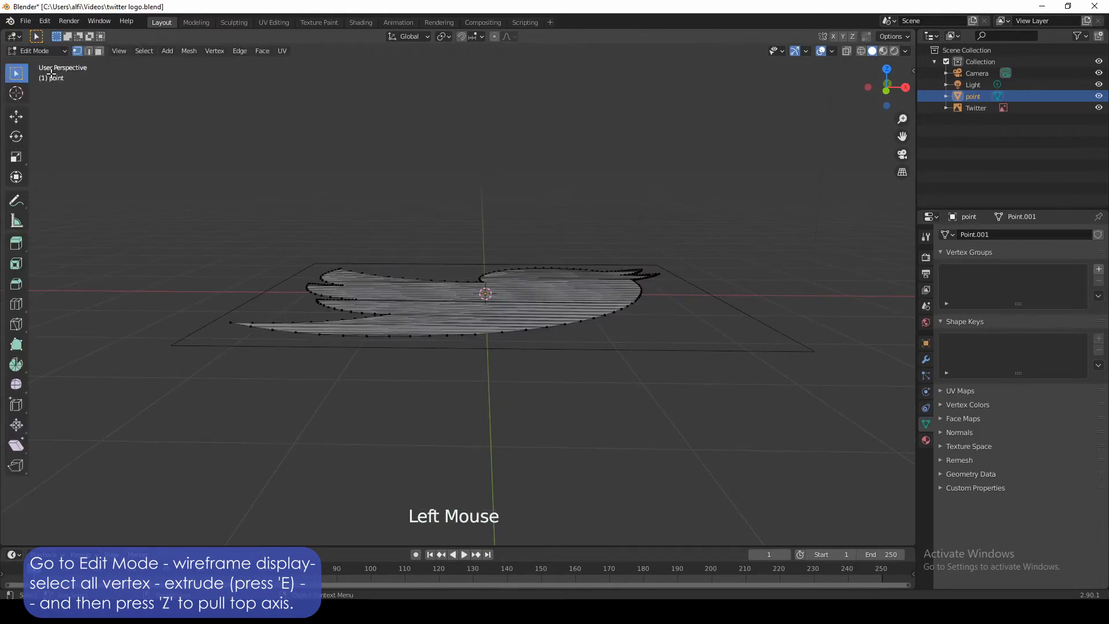
click(863, 50)
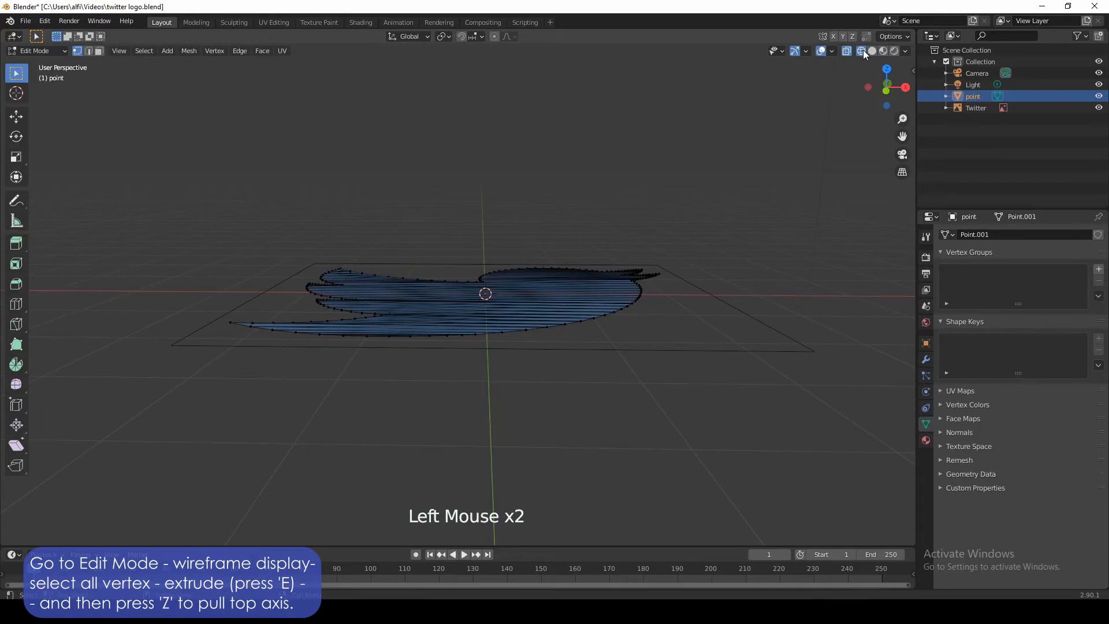
drag(136, 185, 778, 369)
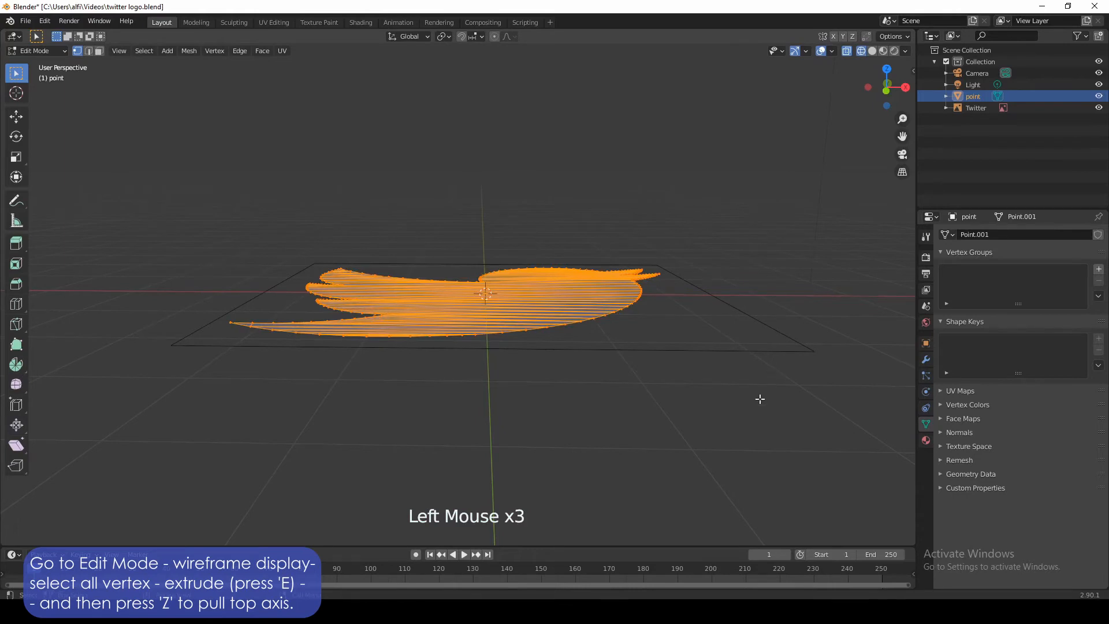
Extrude the selected bird vertices upward along Z in the front view to give the logo thickness
key(KP_1)
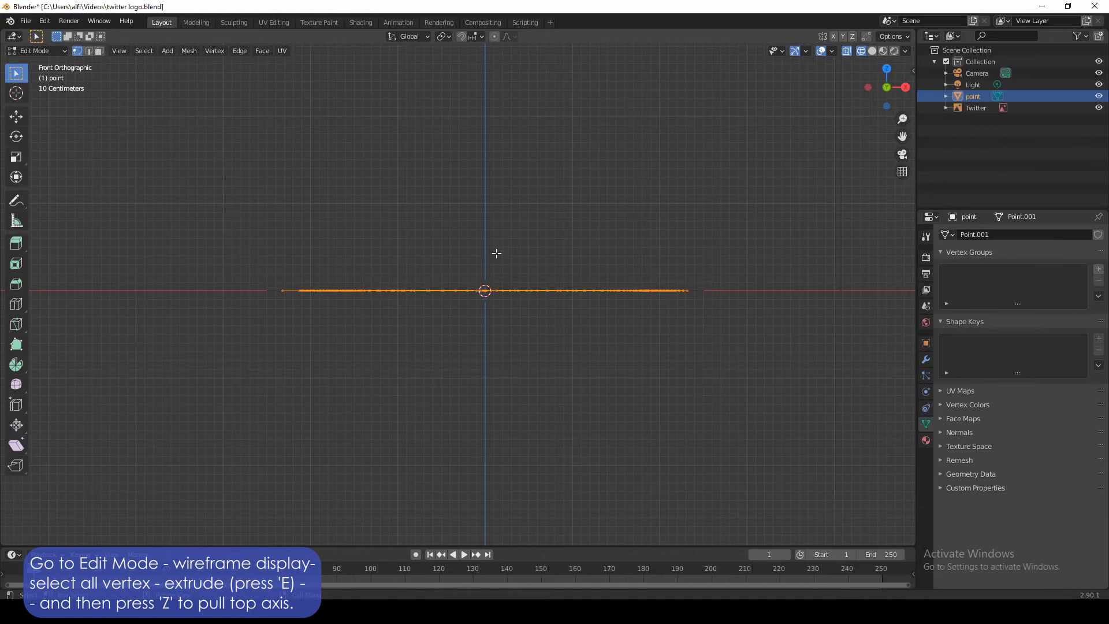
key(e)
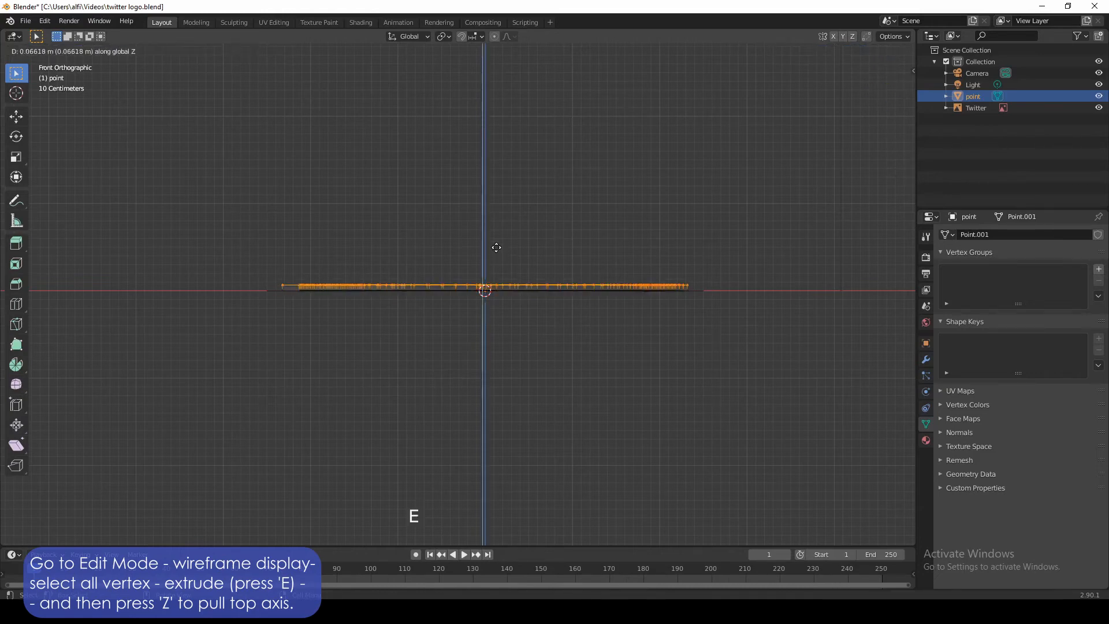
click(491, 195)
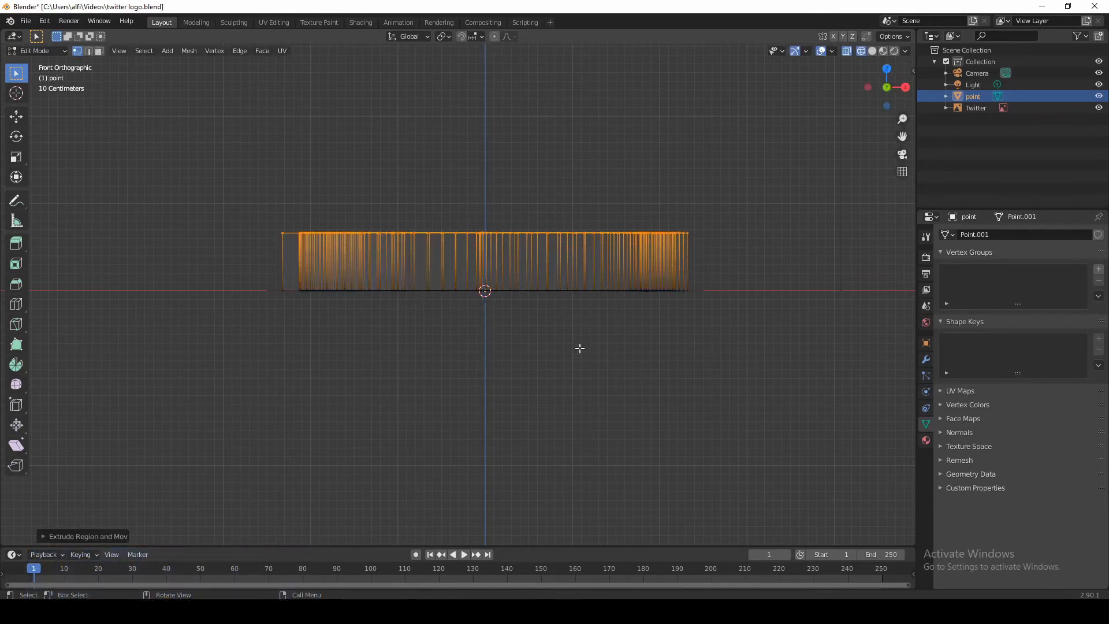
middle_drag(580, 347, 582, 404)
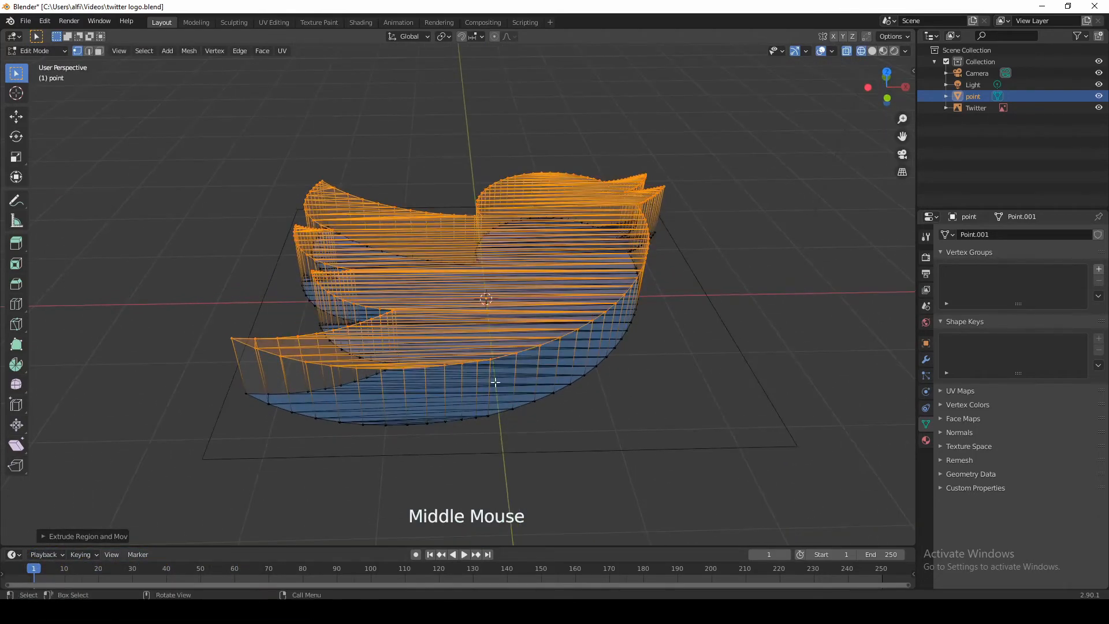
Return to Object Mode and switch the viewport back to solid shading
click(66, 50)
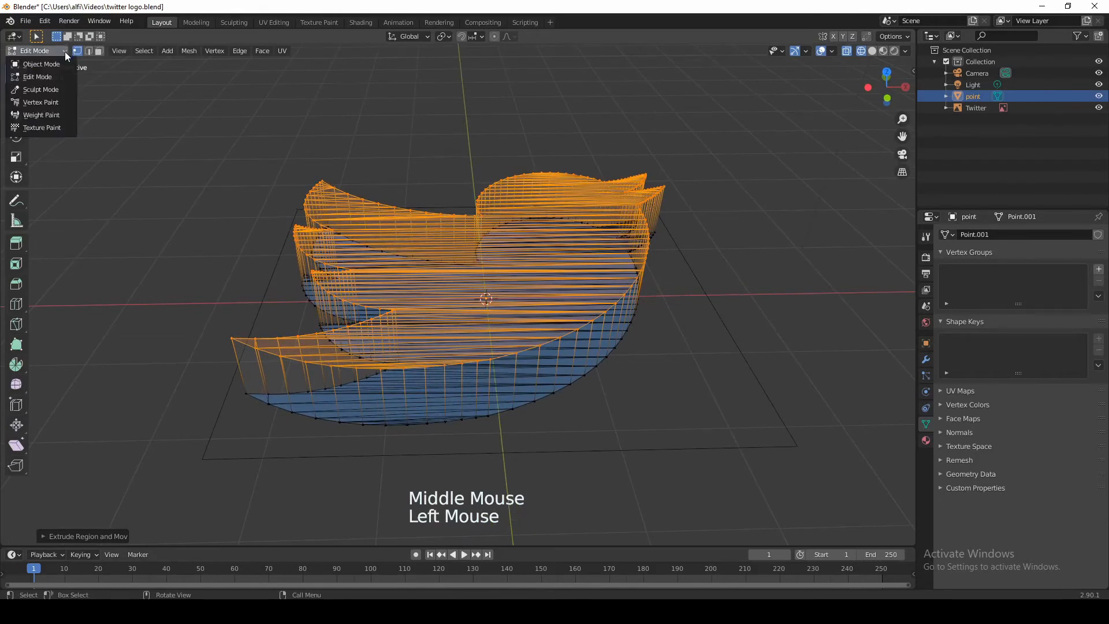
click(57, 64)
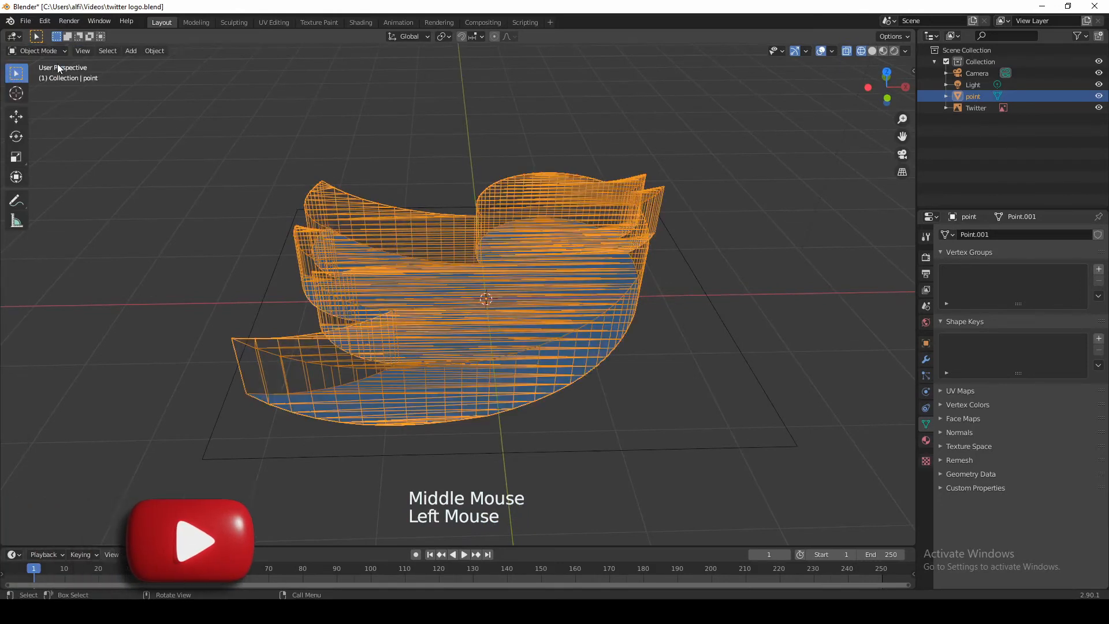
click(866, 51)
middle_drag(819, 198, 802, 184)
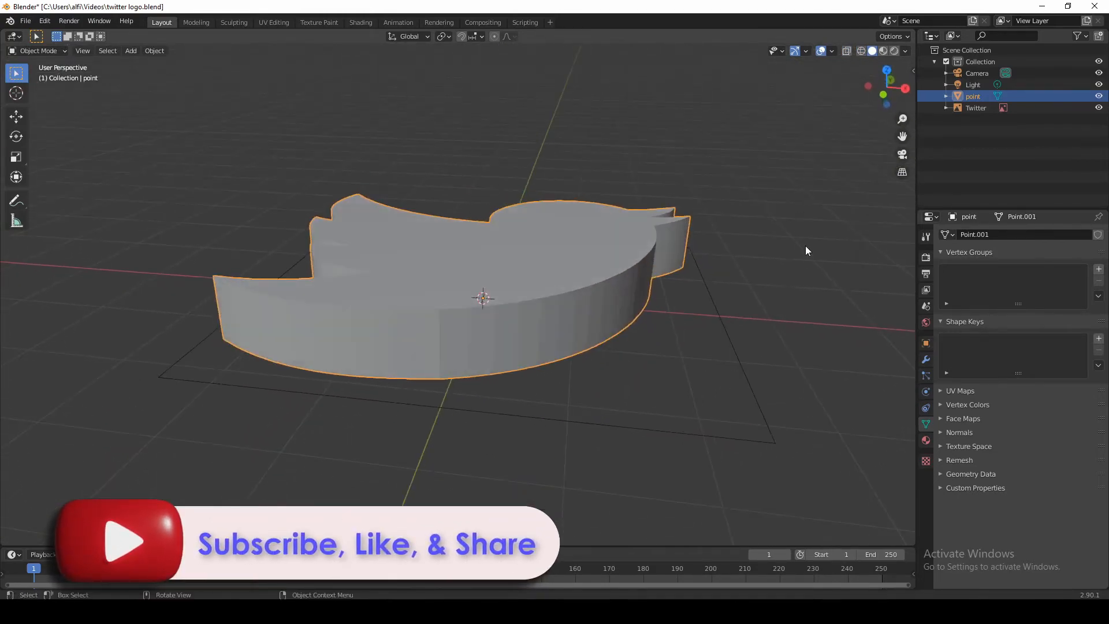
Apply Shade Smooth to the bird and enable Auto Smooth in its normals settings
right_click(513, 325)
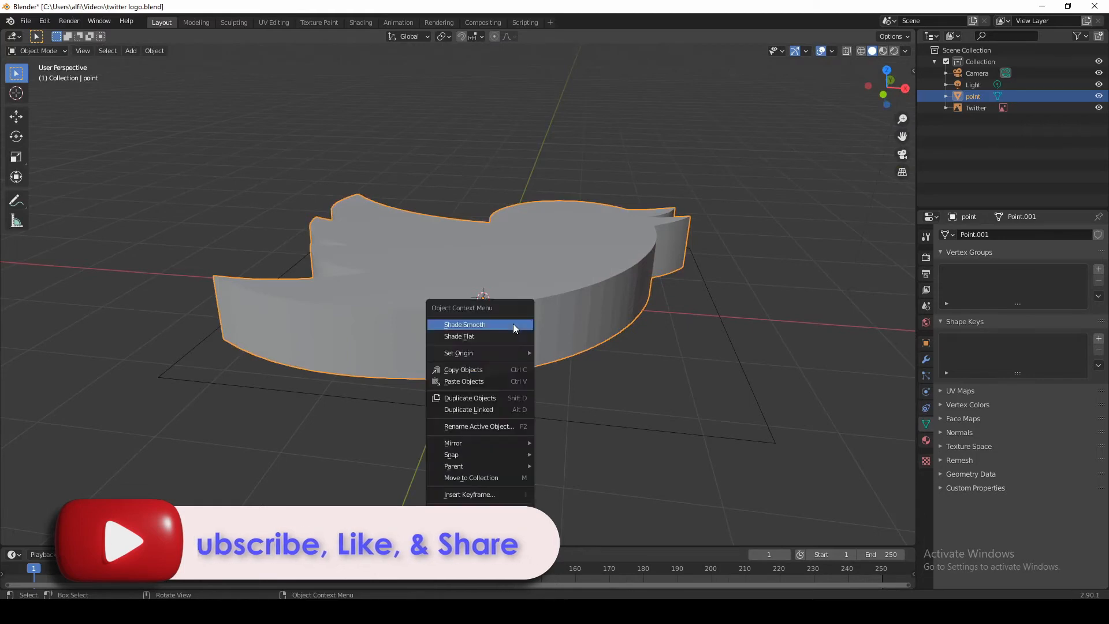
click(483, 325)
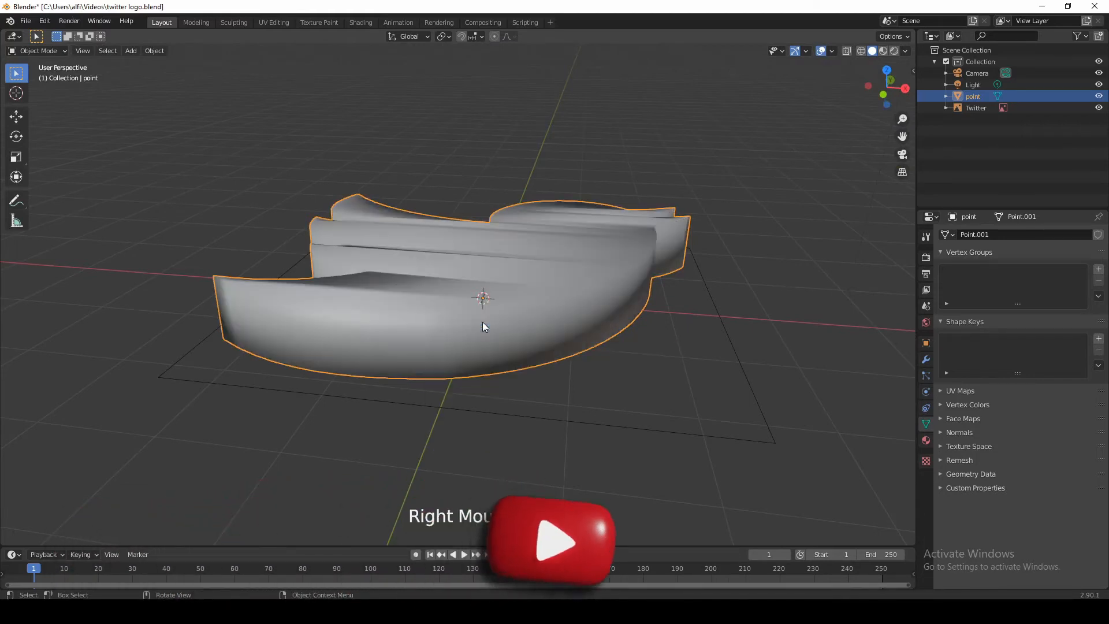
click(940, 432)
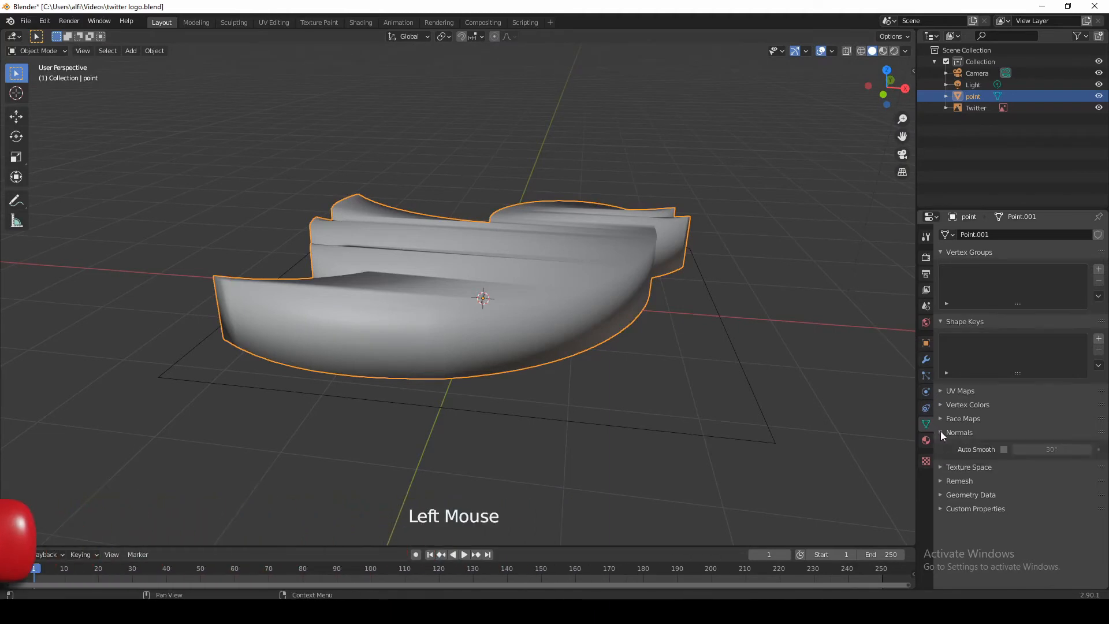
click(1004, 450)
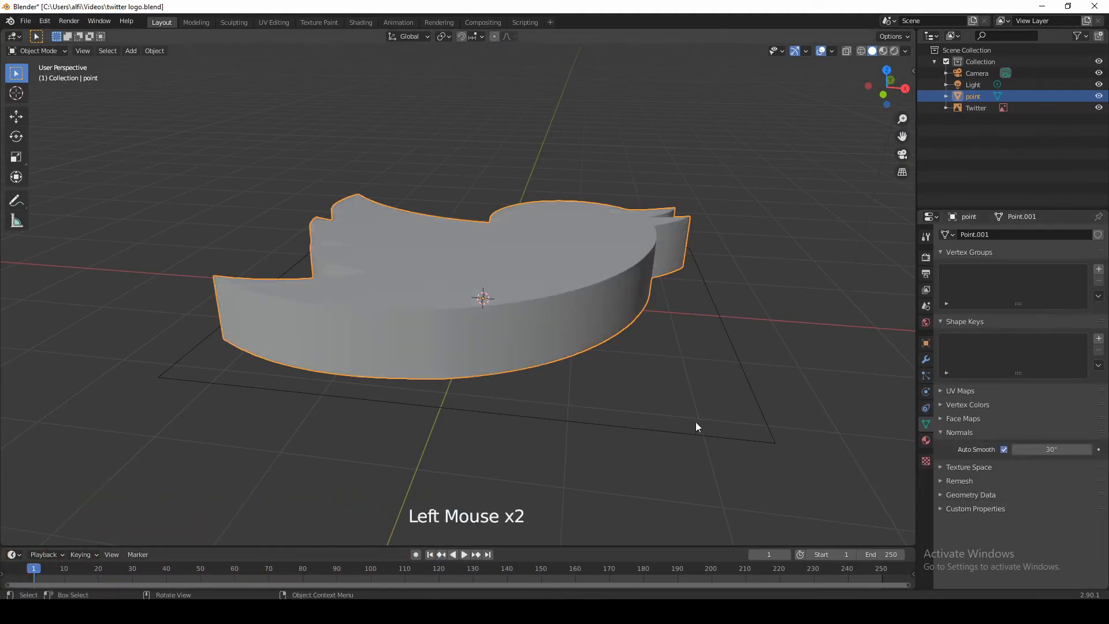
Set the bird mesh's X rotation to 90° to stand the logo upright
scroll(643, 409, down, 1)
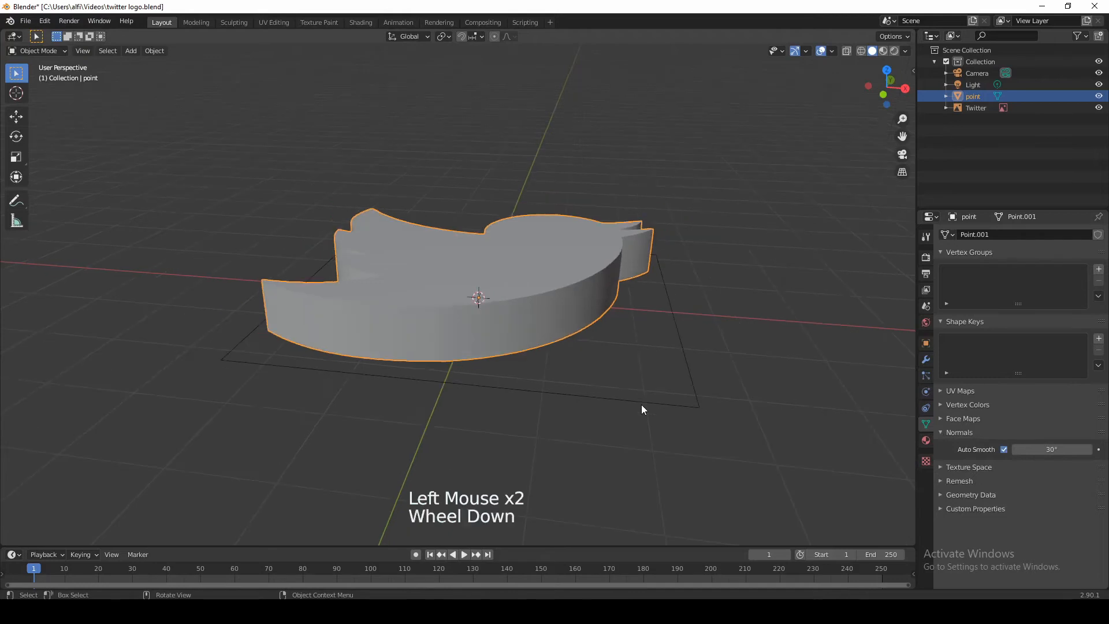
click(566, 299)
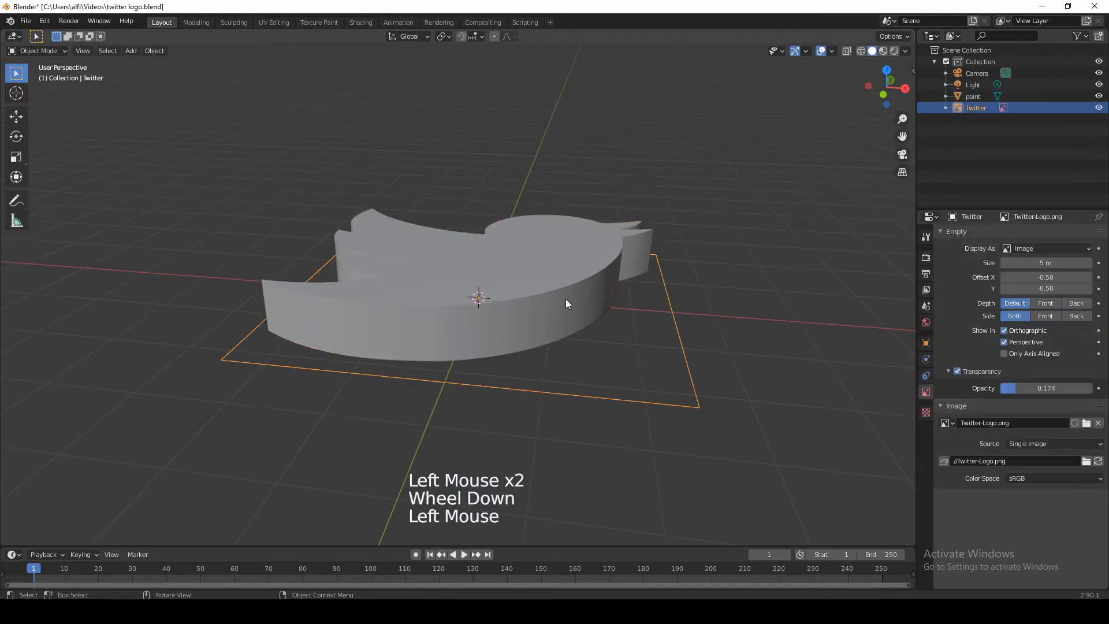
click(926, 343)
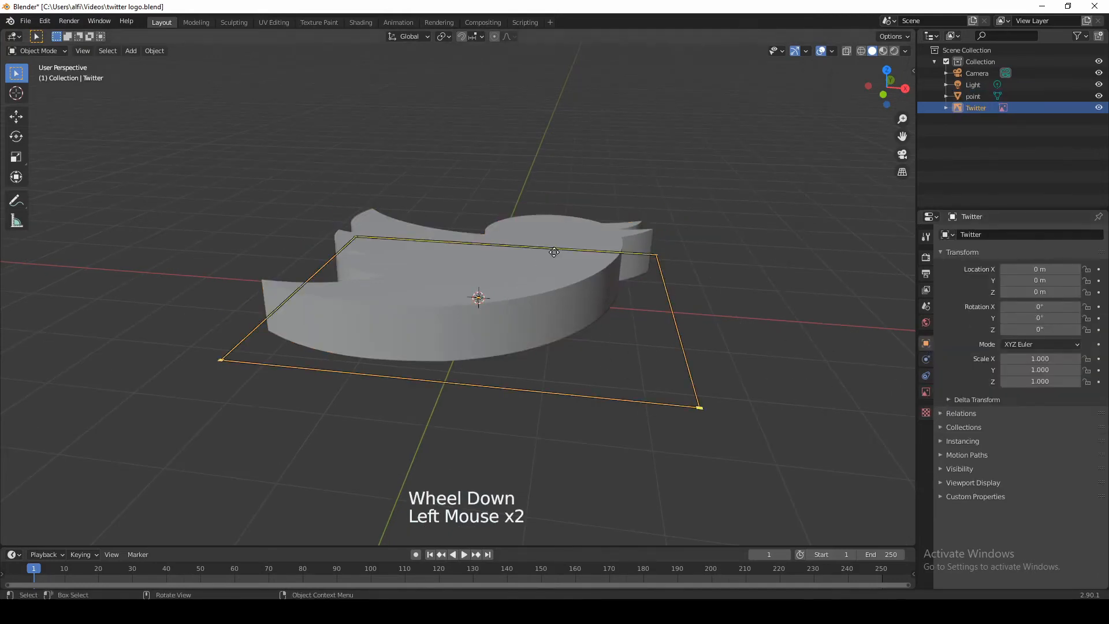
click(573, 231)
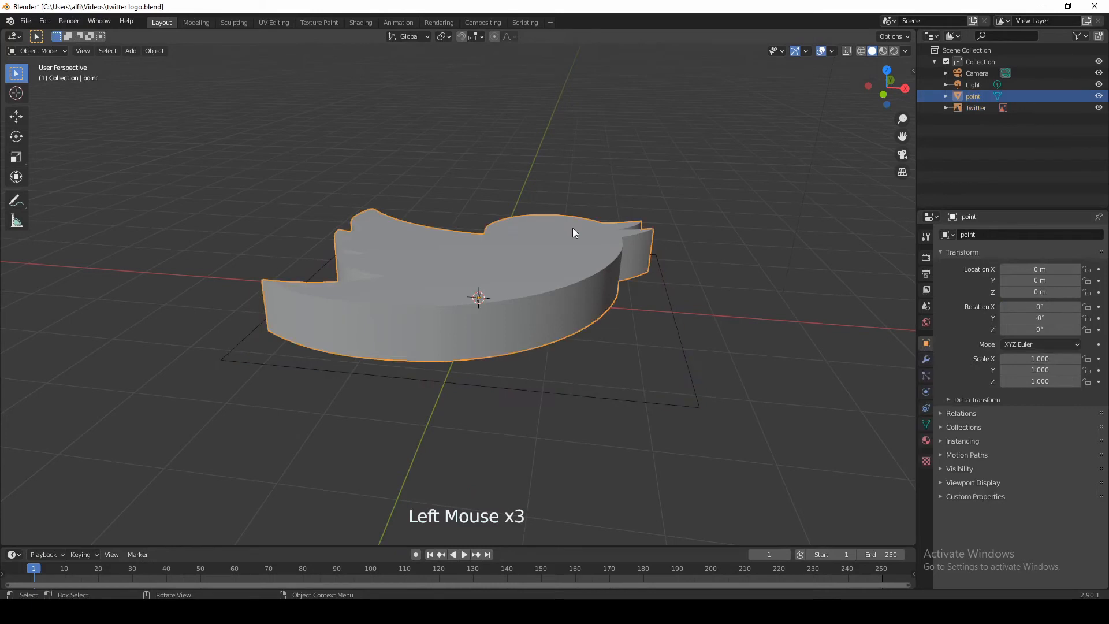
click(1050, 307)
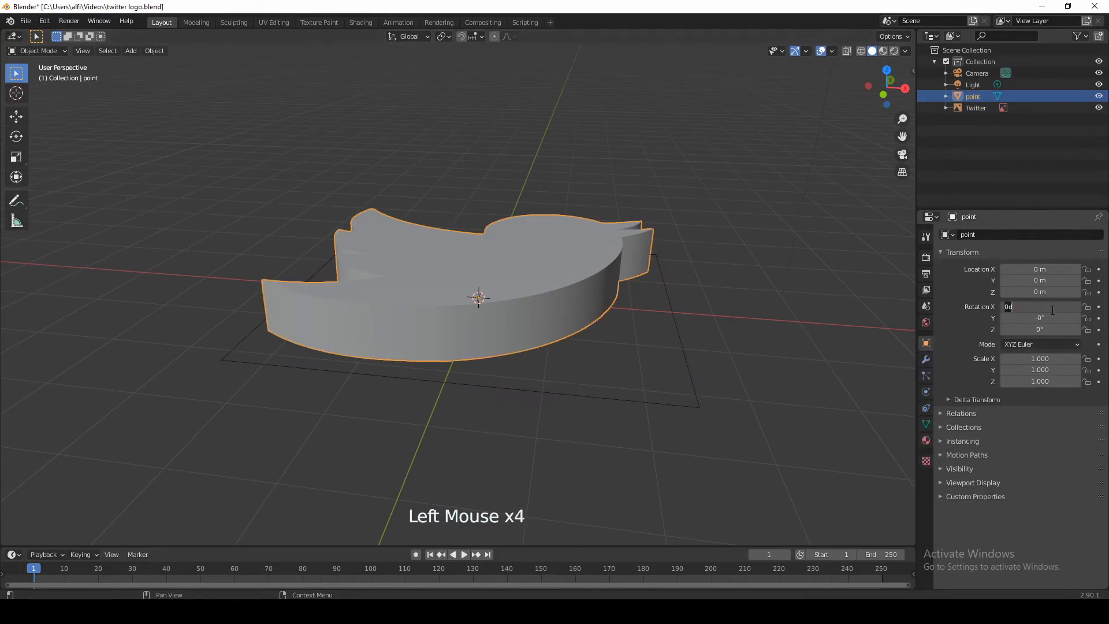
text(90)
key(Return)
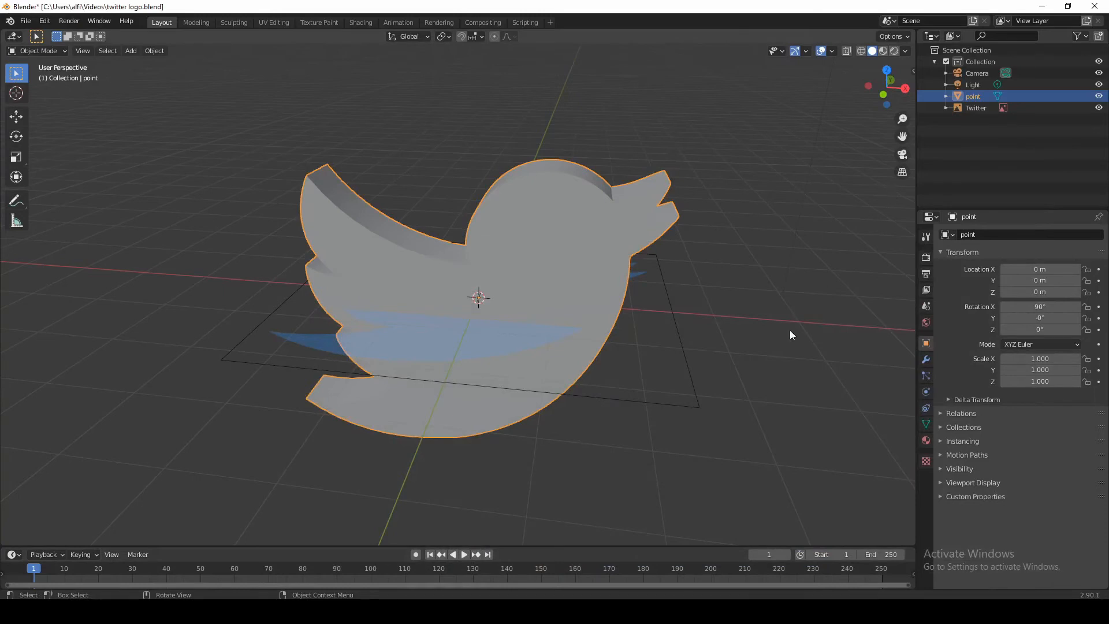
Raise the Twitter reference image's opacity to 1.000
middle_drag(790, 335, 687, 354)
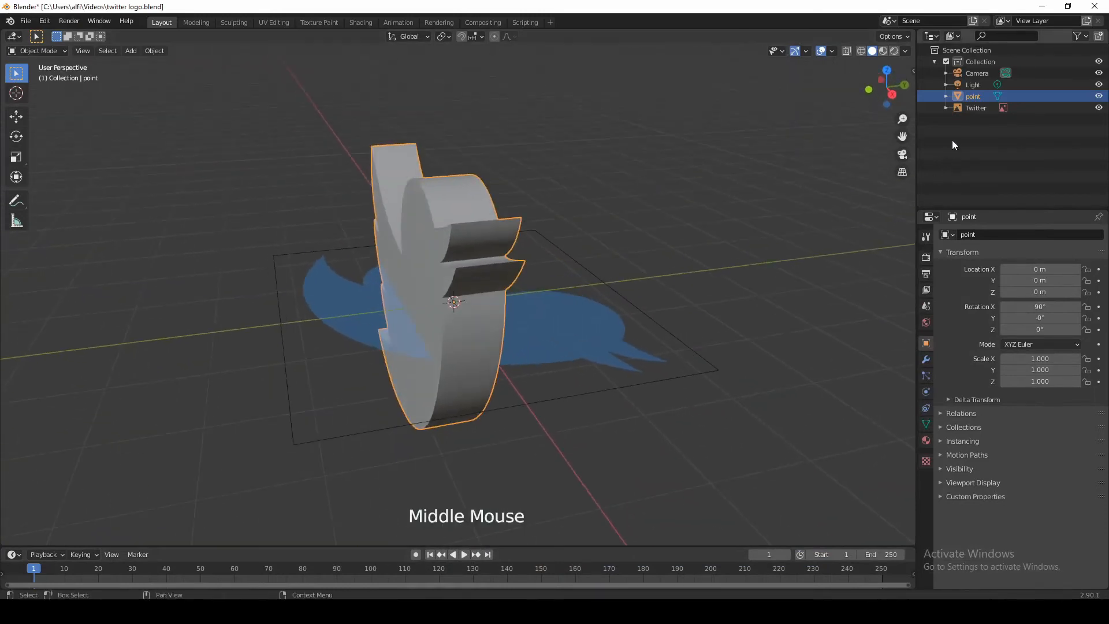
click(969, 107)
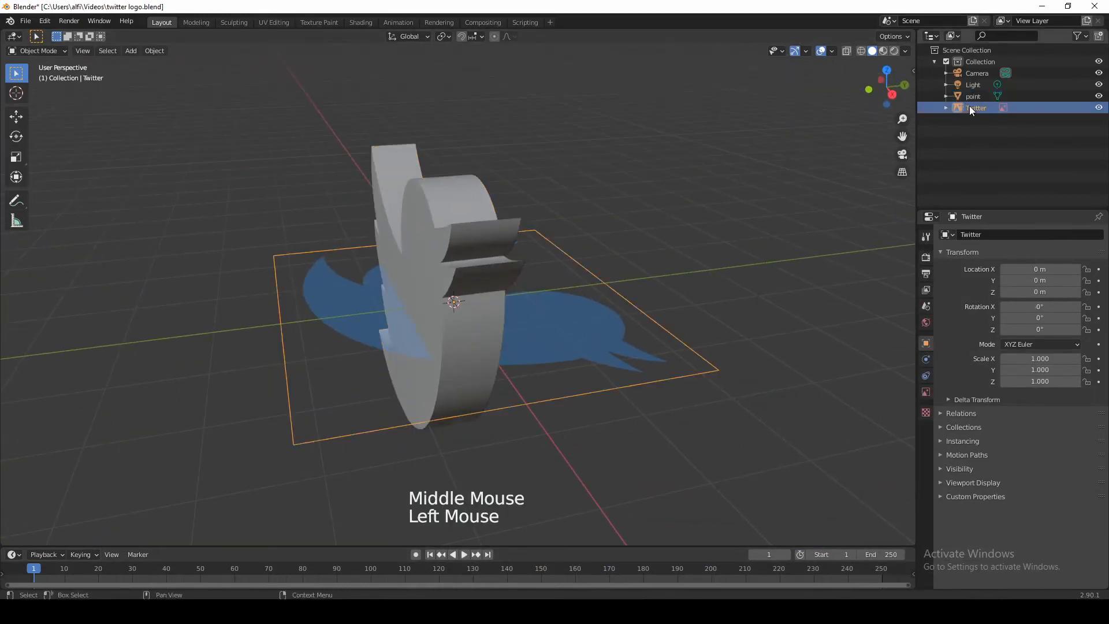
click(925, 392)
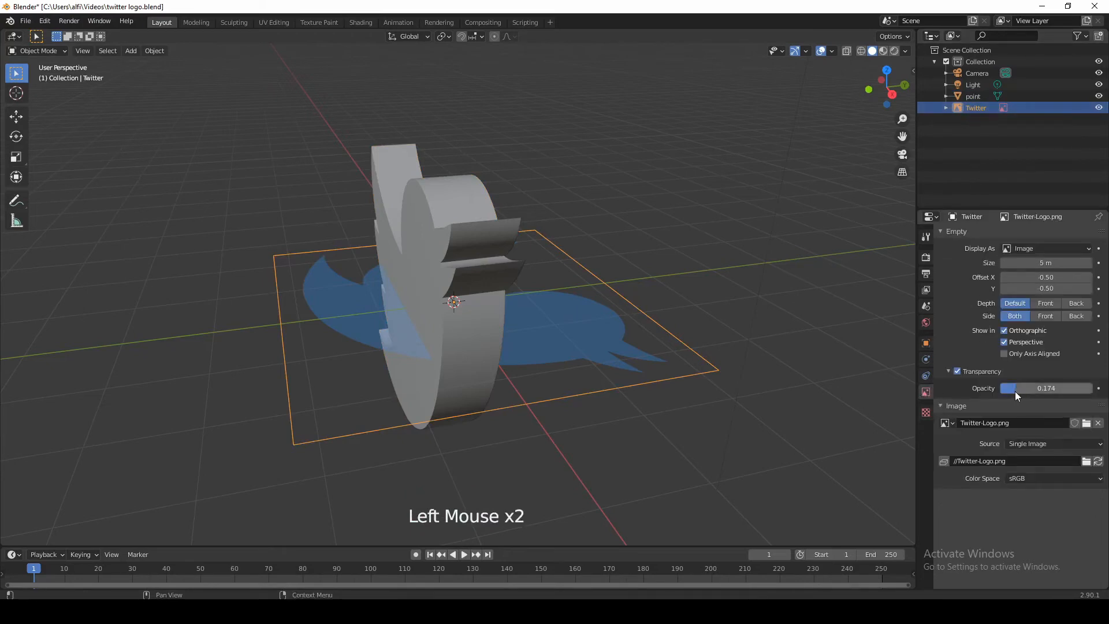
drag(1014, 390, 1091, 391)
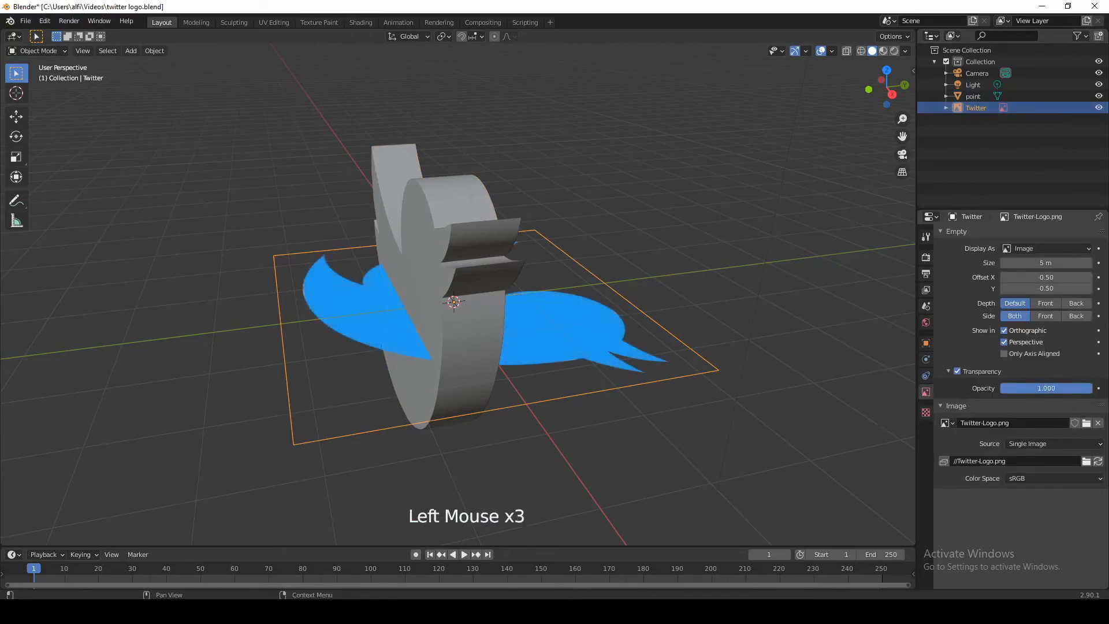
Add a new material to the bird and sample its base color from the blue of the reference image
click(445, 233)
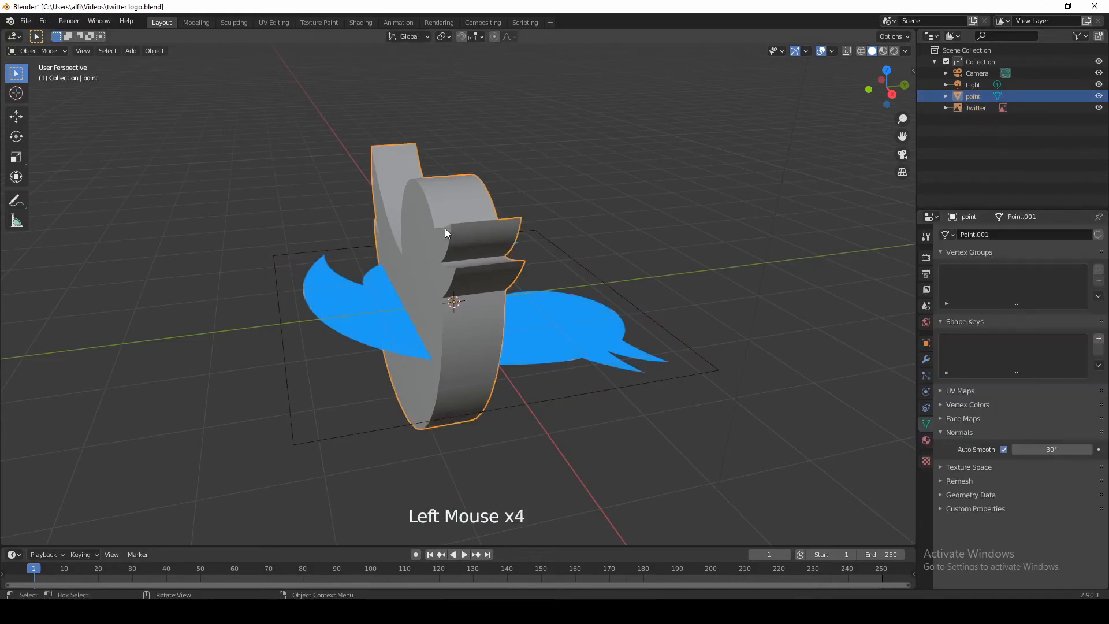
click(925, 440)
middle_drag(826, 453, 104, 297)
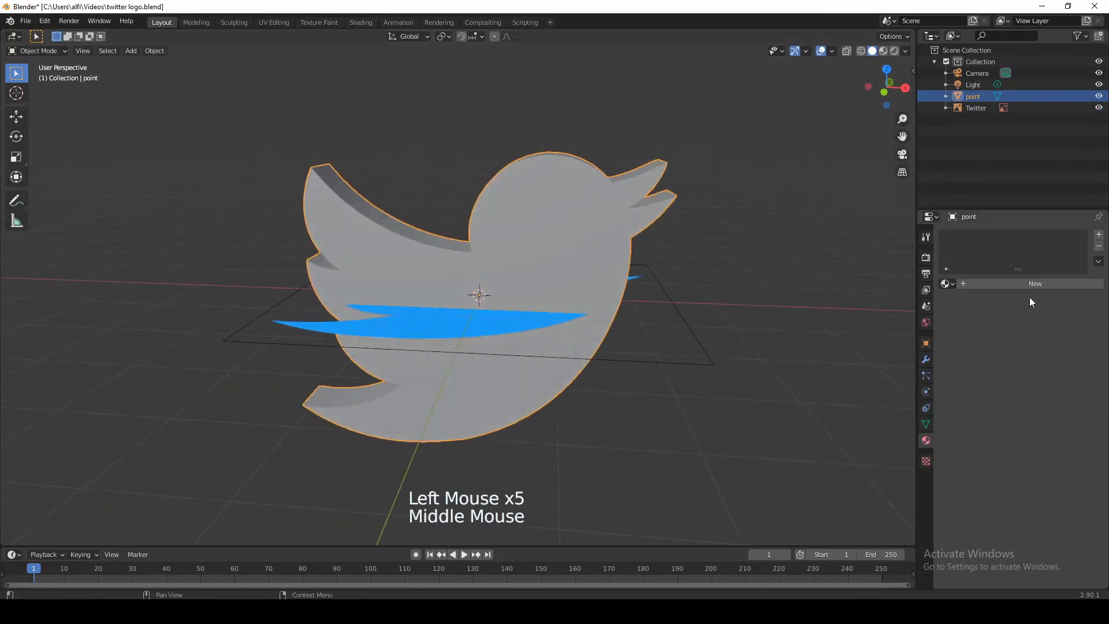
click(1033, 283)
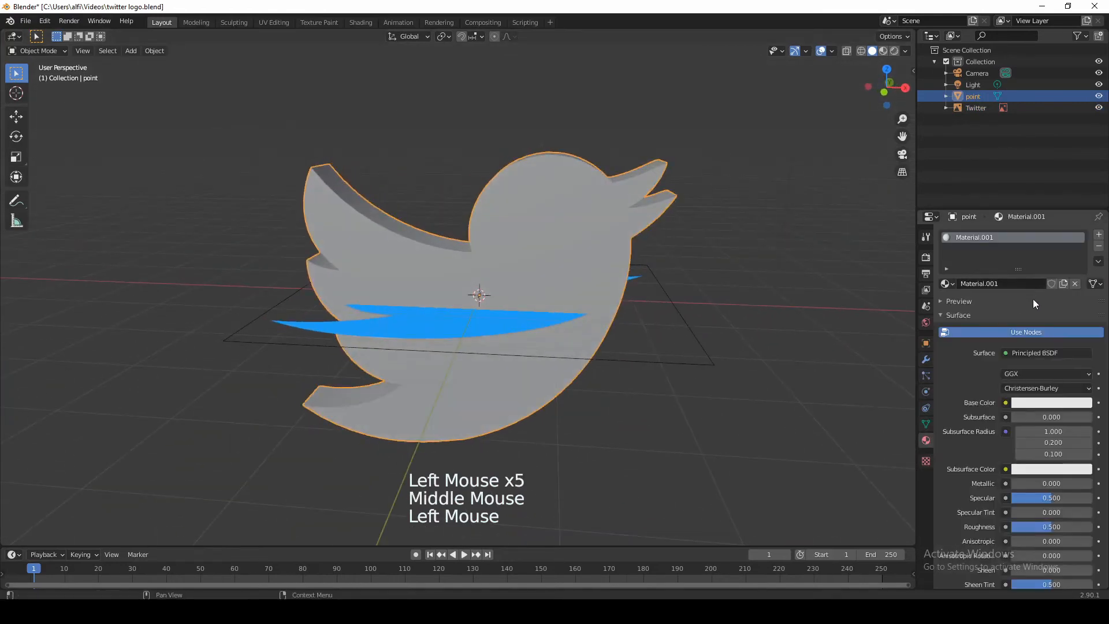
click(1036, 403)
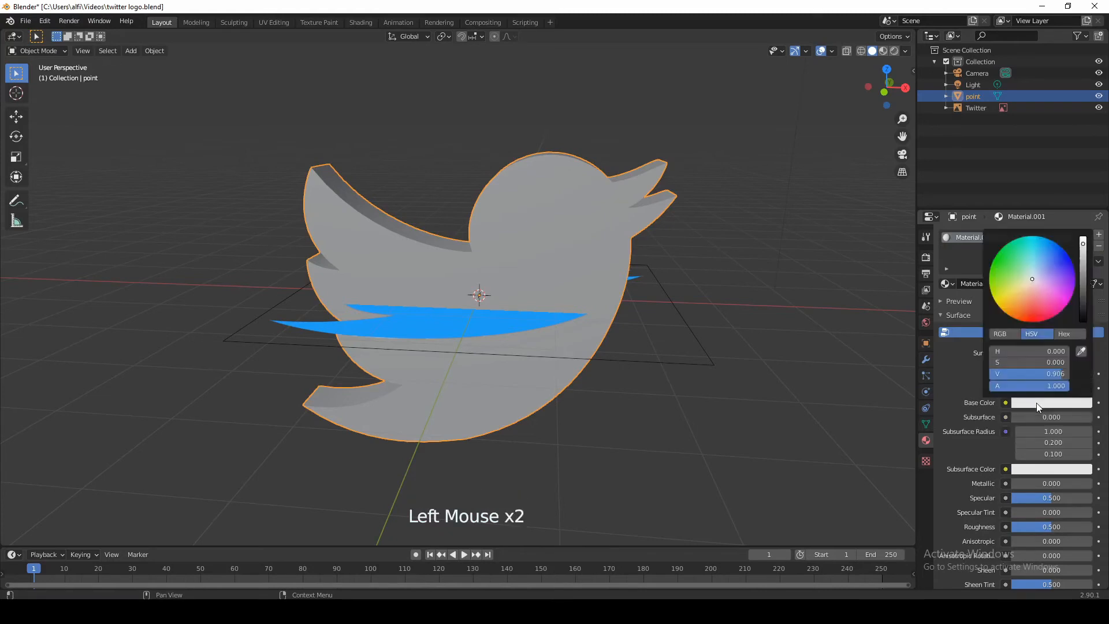
click(1082, 352)
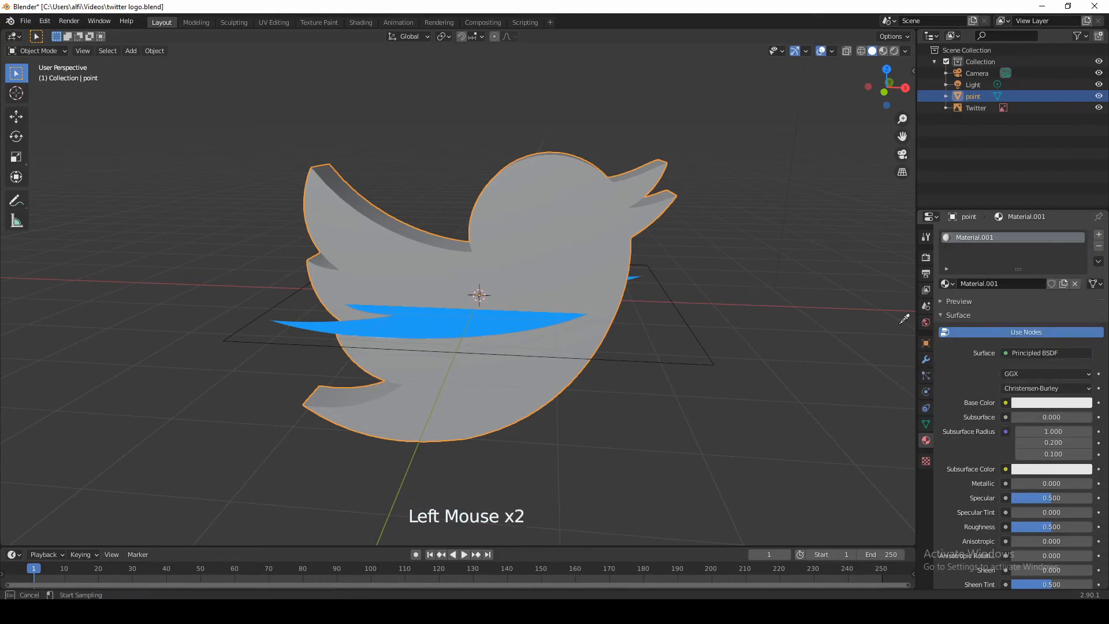
click(421, 322)
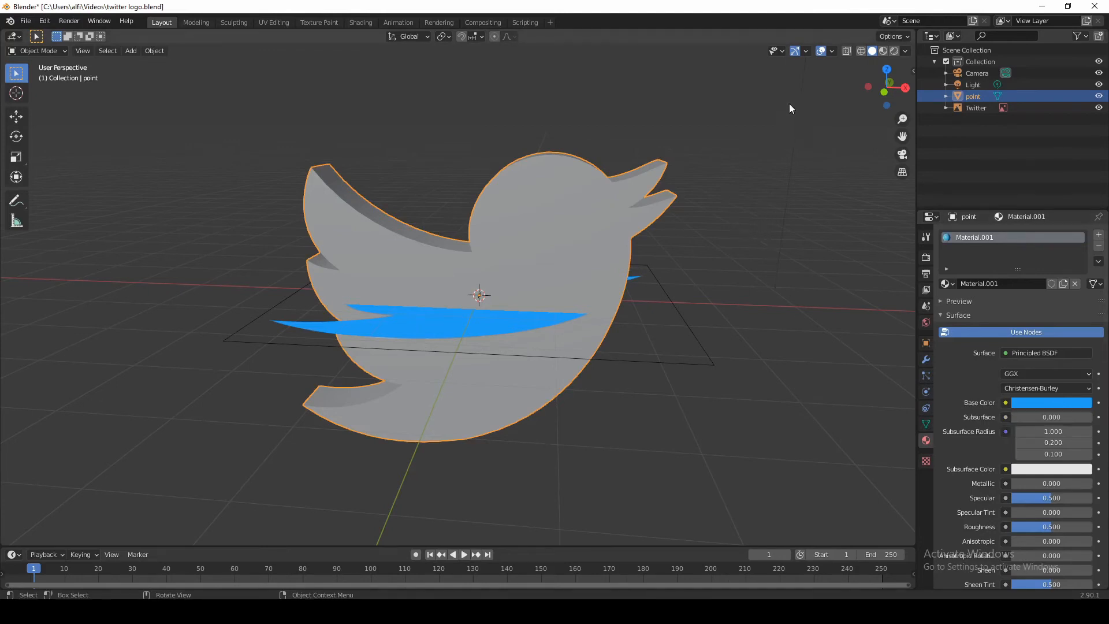
Switch the viewport to material preview and hide the Twitter reference image
click(883, 52)
mouse_move(747, 289)
middle_down()
mouse_move(615, 331)
mouse_move(522, 305)
mouse_move(502, 286)
mouse_move(740, 294)
mouse_move(766, 282)
middle_up()
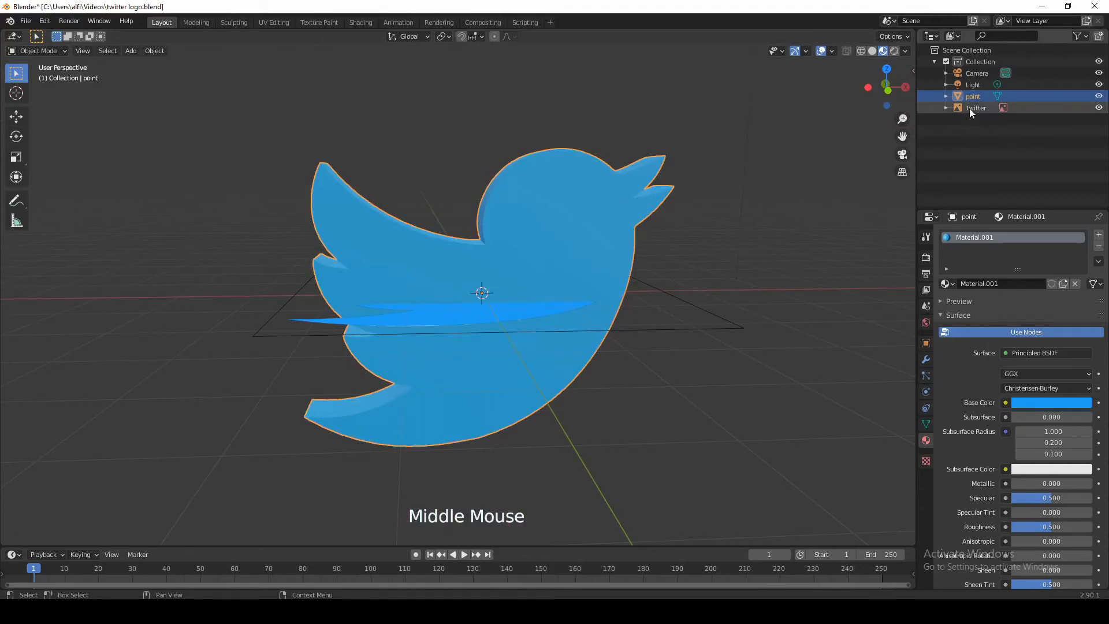
click(1099, 108)
scroll(846, 314, down, 3)
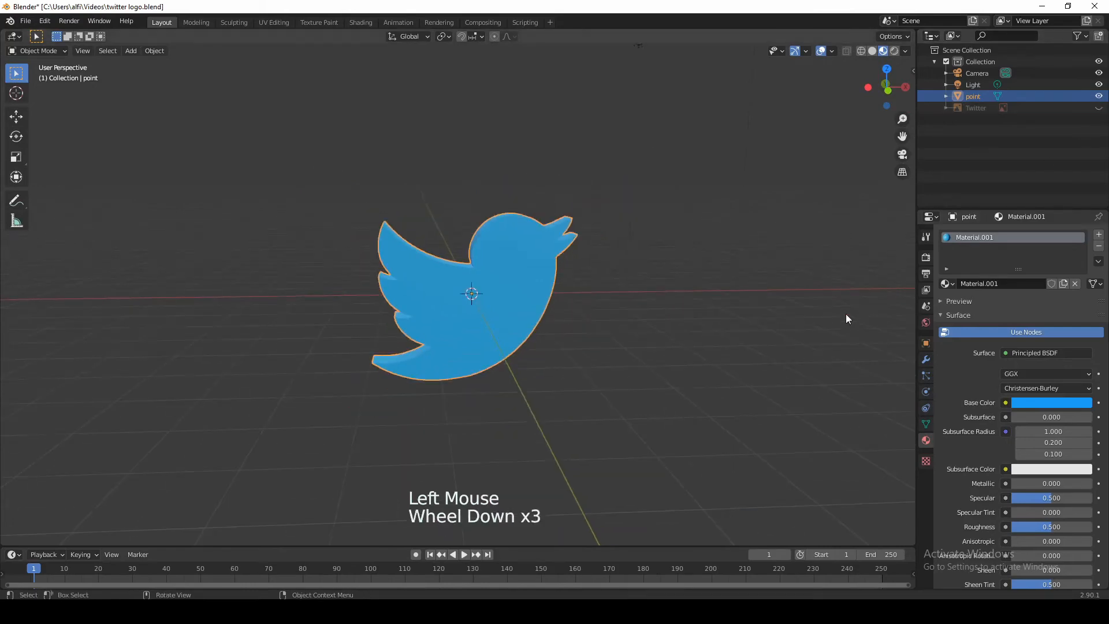
mouse_move(845, 314)
middle_down()
mouse_move(802, 340)
mouse_move(569, 321)
mouse_move(645, 360)
mouse_move(830, 307)
middle_up()
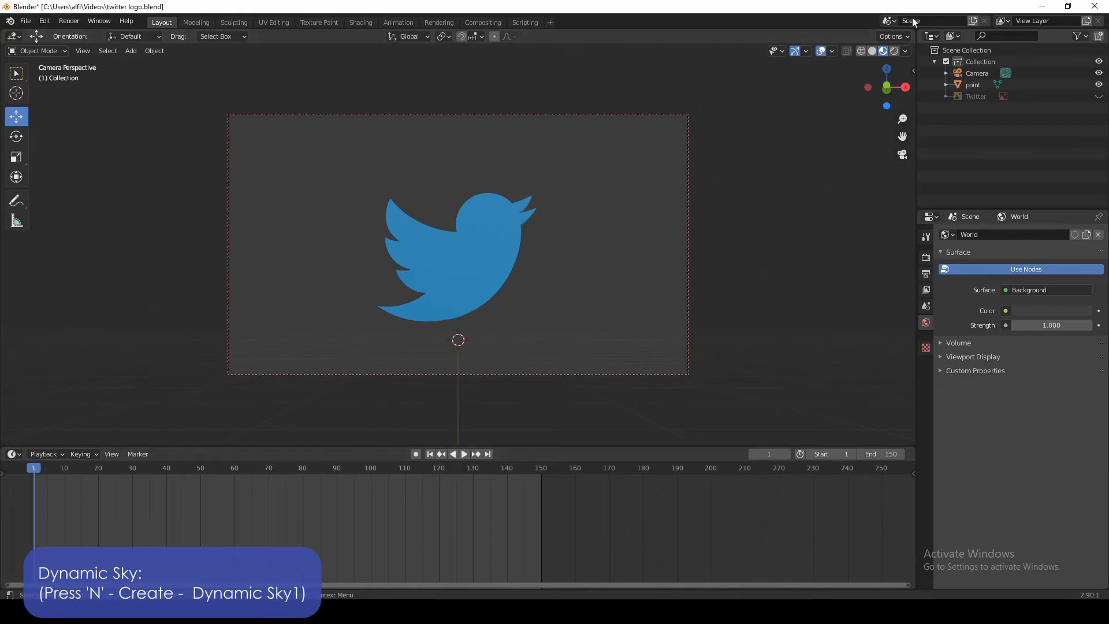
Switch the viewport to rendered shading for the camera view of the bird
click(894, 51)
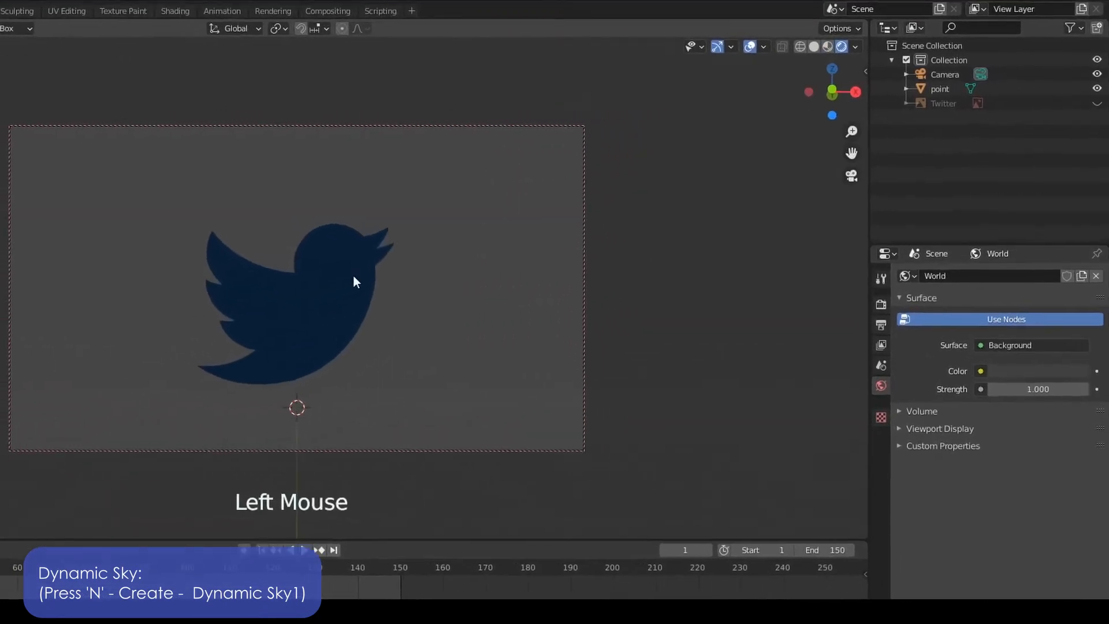
Create a dynamic sky and assign Dynamic_1 as the scene's world
key(n)
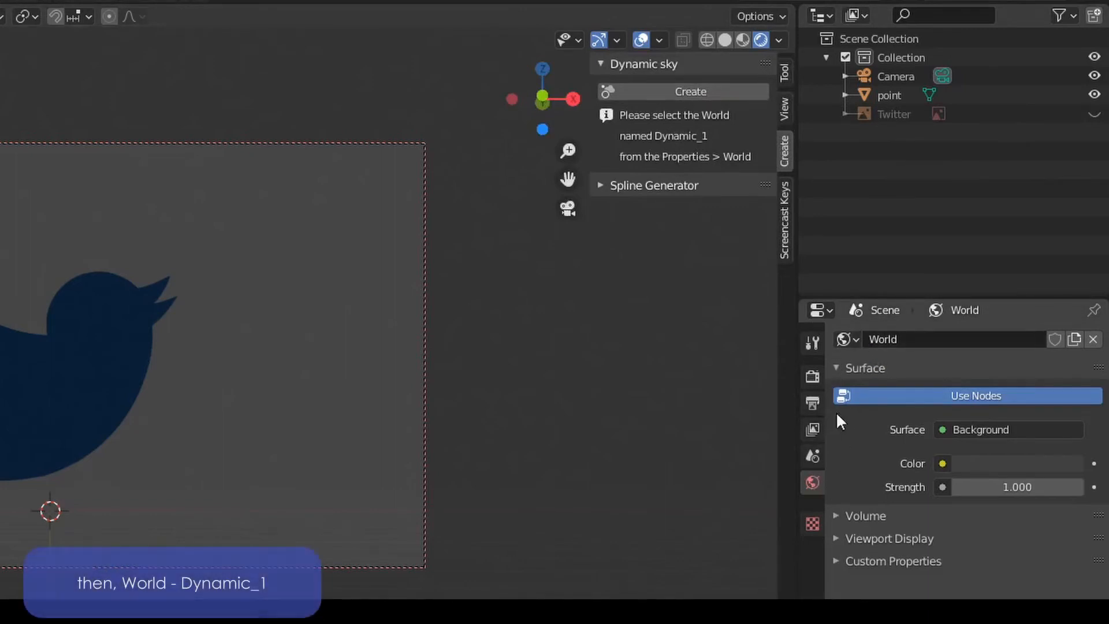
click(849, 340)
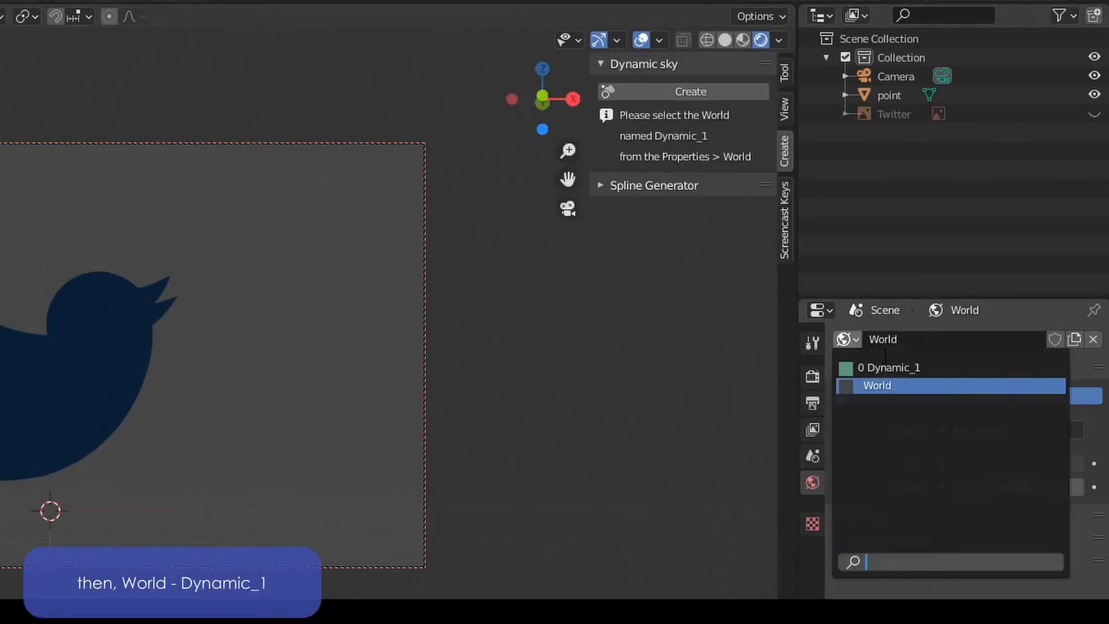
click(884, 366)
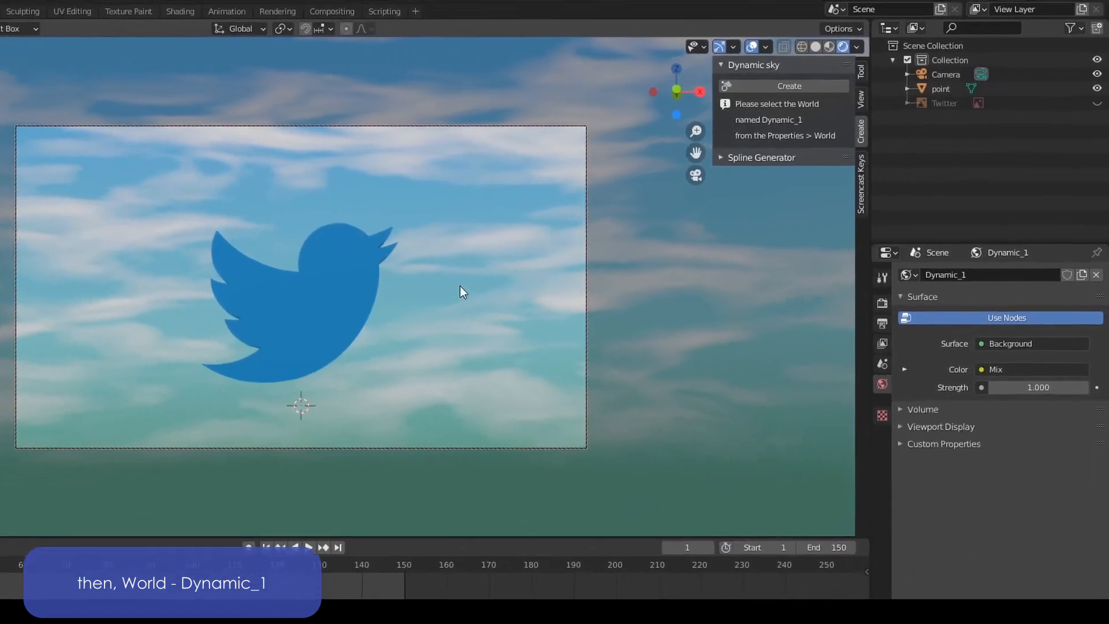
key(n)
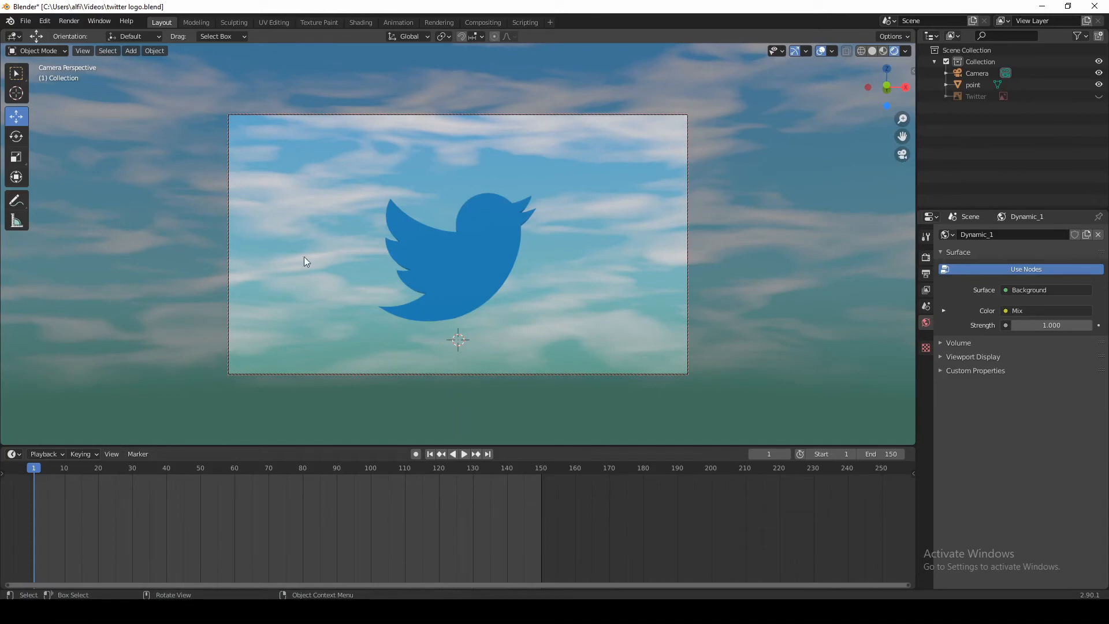
Add a mesh plane beneath the bird and scale it up into a large floor that spans the camera frame
click(134, 51)
mouse_move(155, 62)
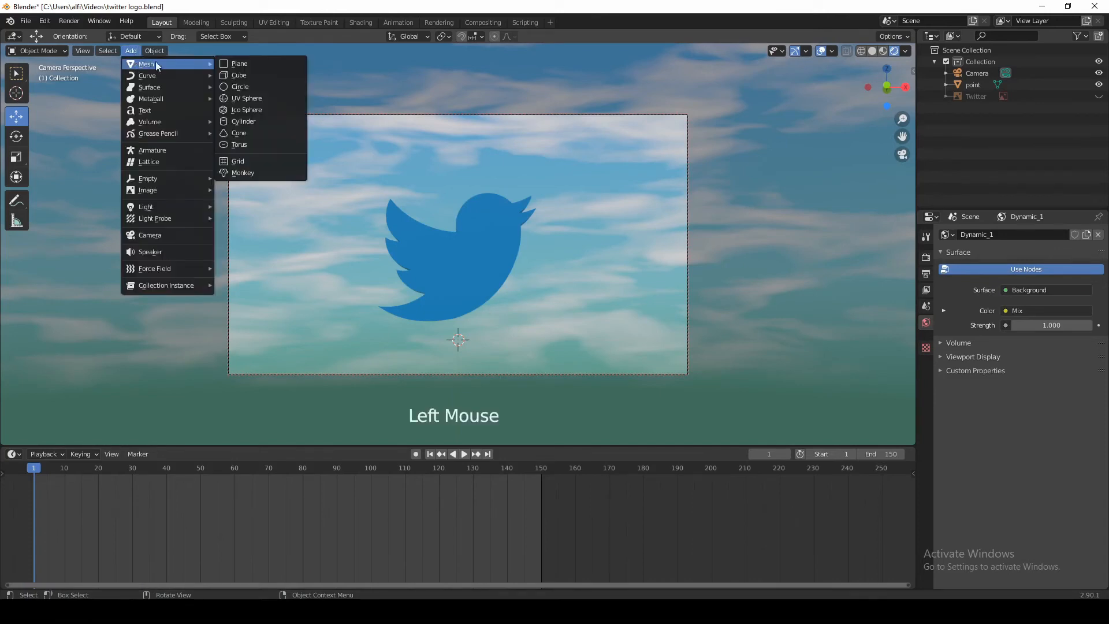
click(258, 63)
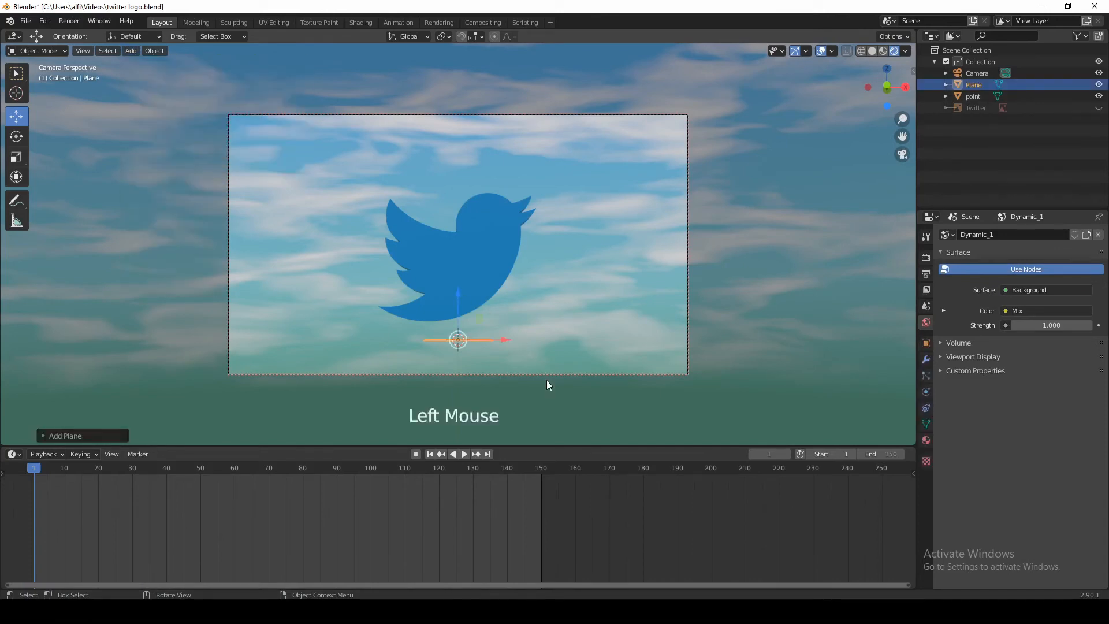
key(s)
click(879, 430)
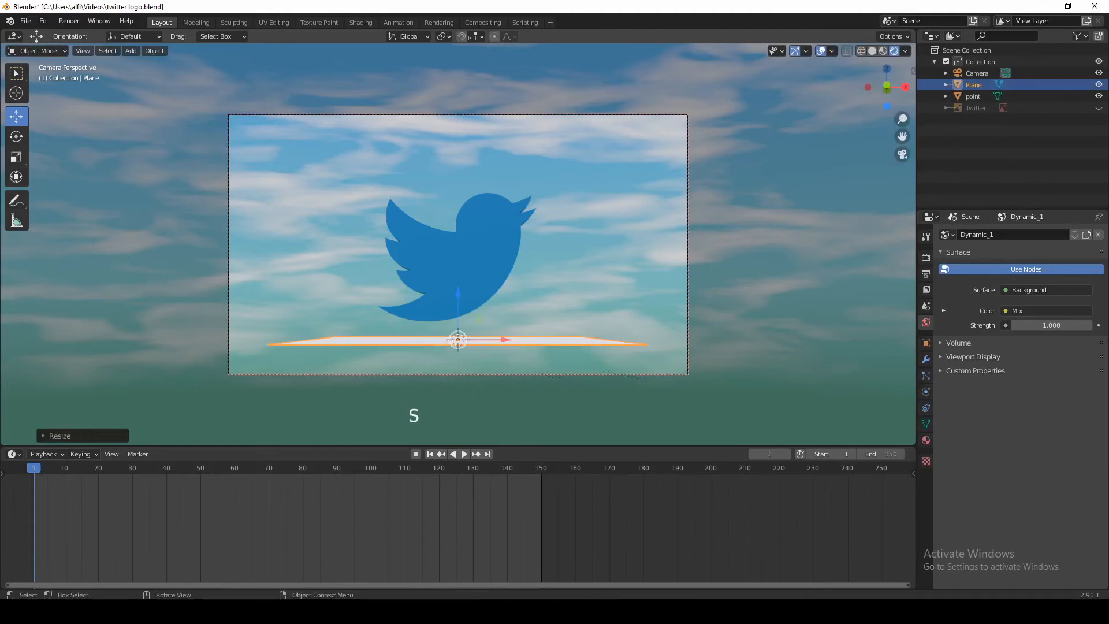
key(s)
click(800, 398)
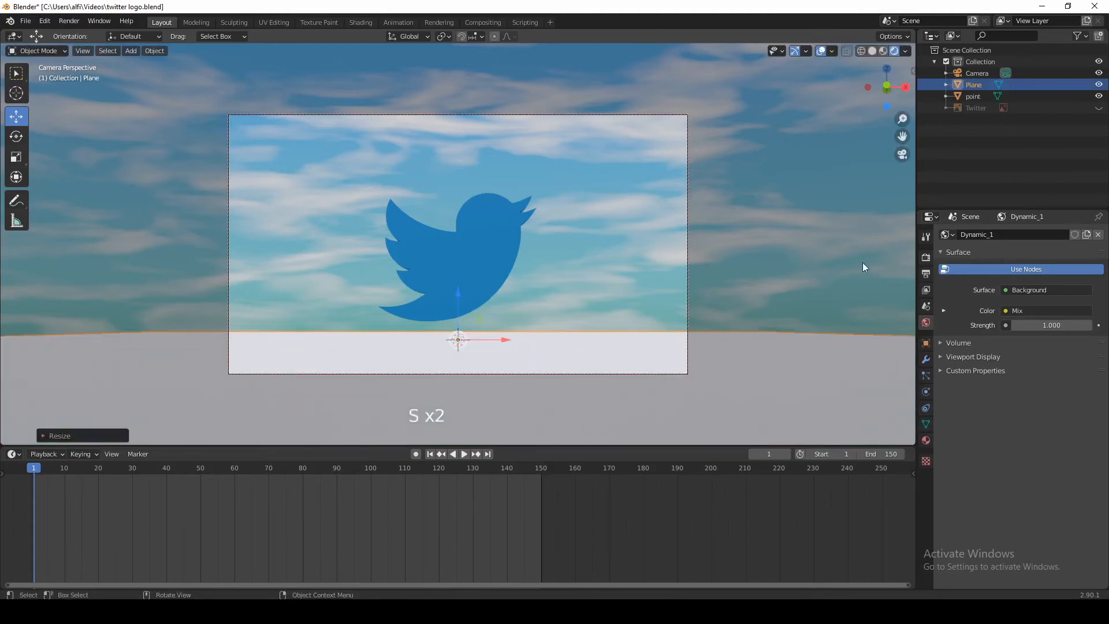
Extrude the plane's edge behind the bird upward about 21 m along Z to form a backdrop wall
click(902, 154)
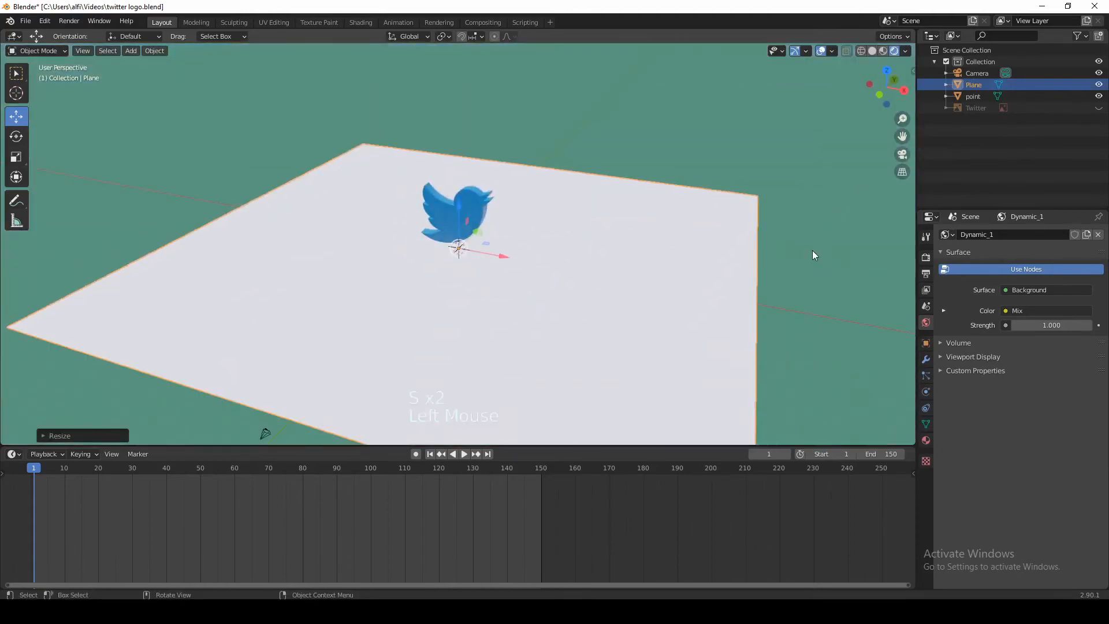
middle_drag(812, 250, 698, 237)
scroll(697, 237, down, 1)
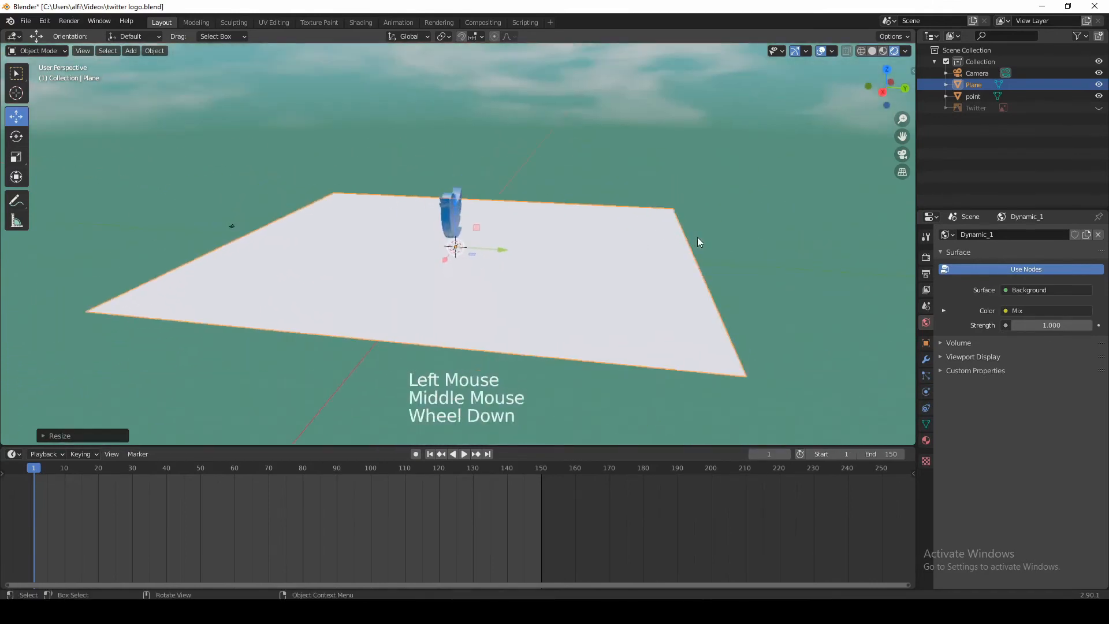
drag(54, 49, 53, 73)
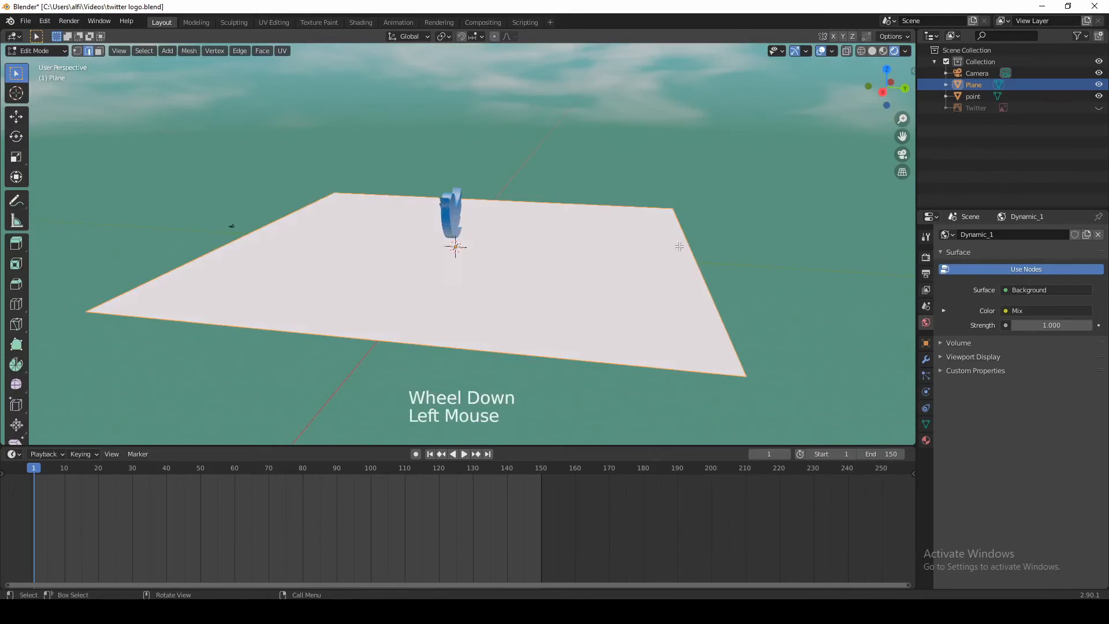
click(90, 53)
click(712, 294)
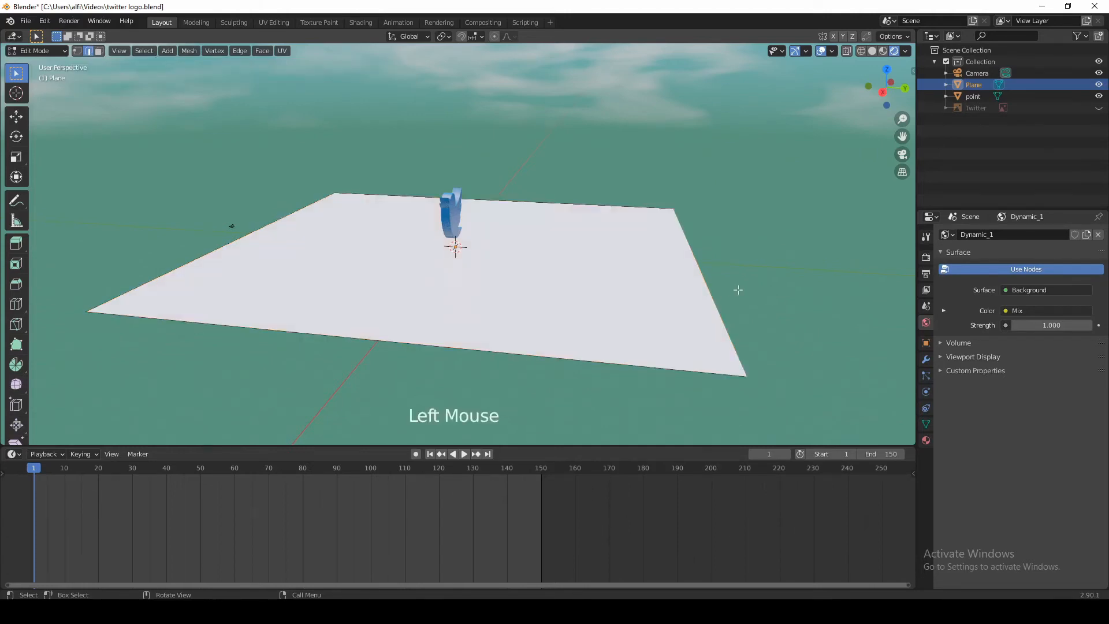
key(e)
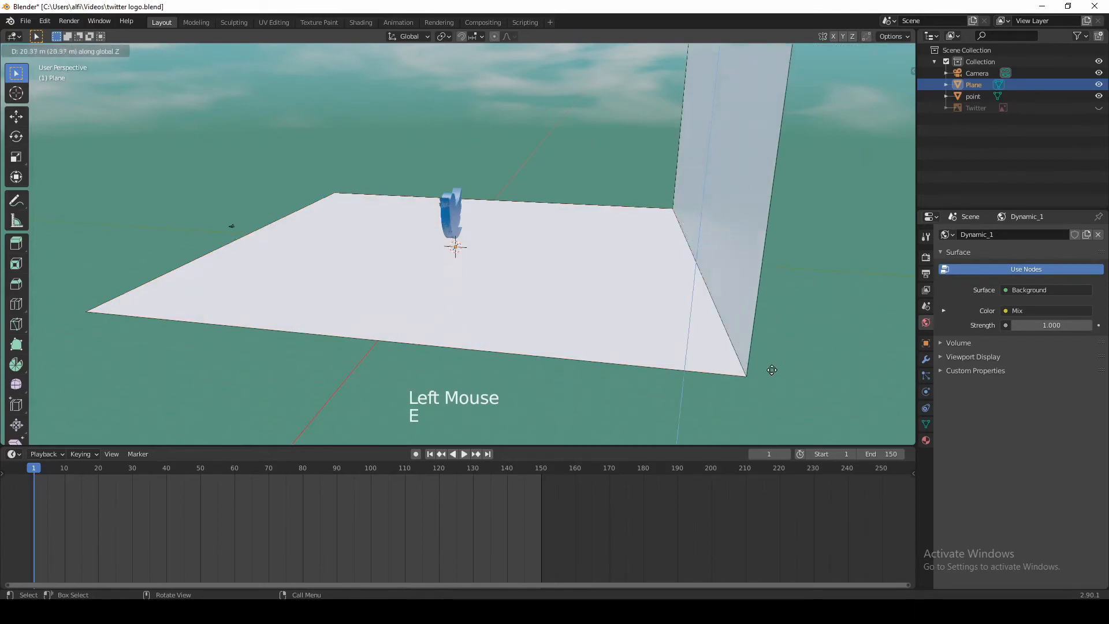
click(775, 350)
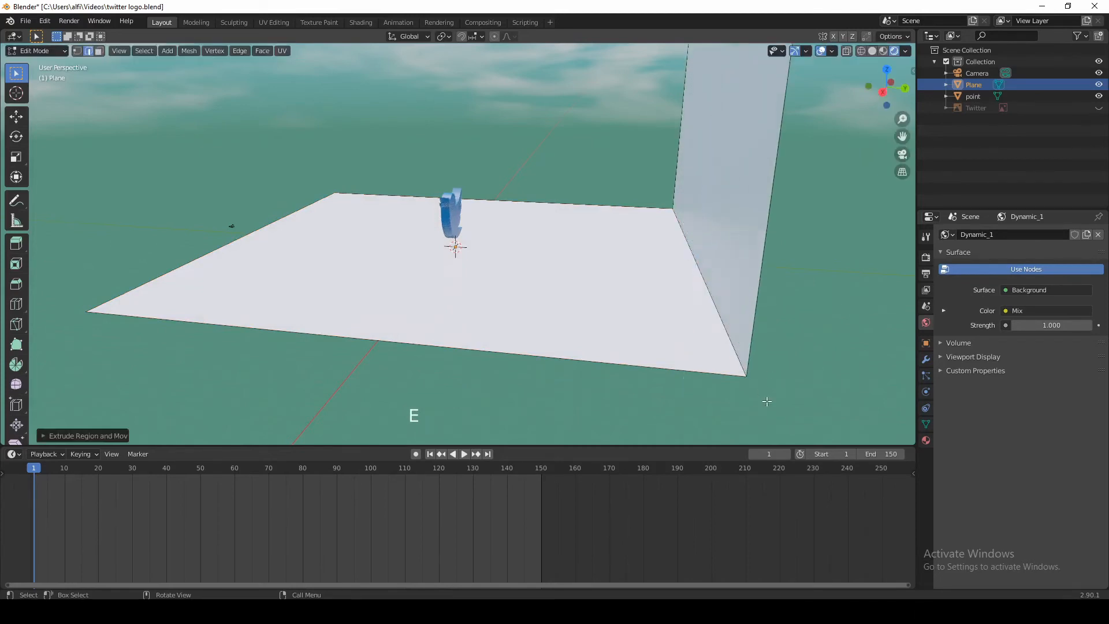
Add a new material to the backdrop plane, set its base color to red, and check it through the camera
click(926, 440)
click(1006, 285)
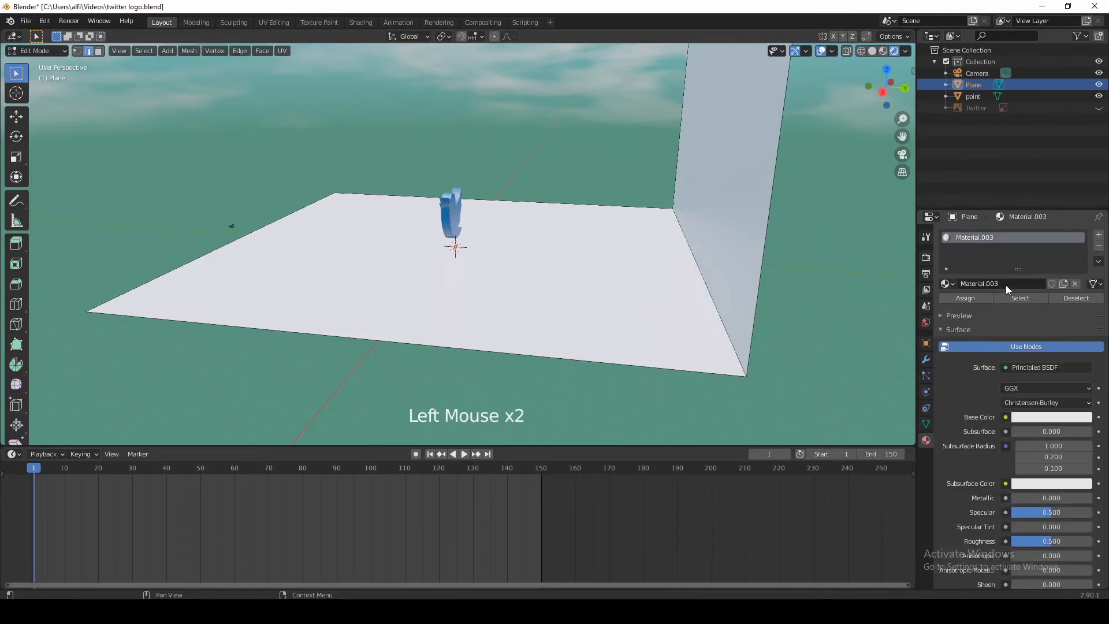
click(1043, 417)
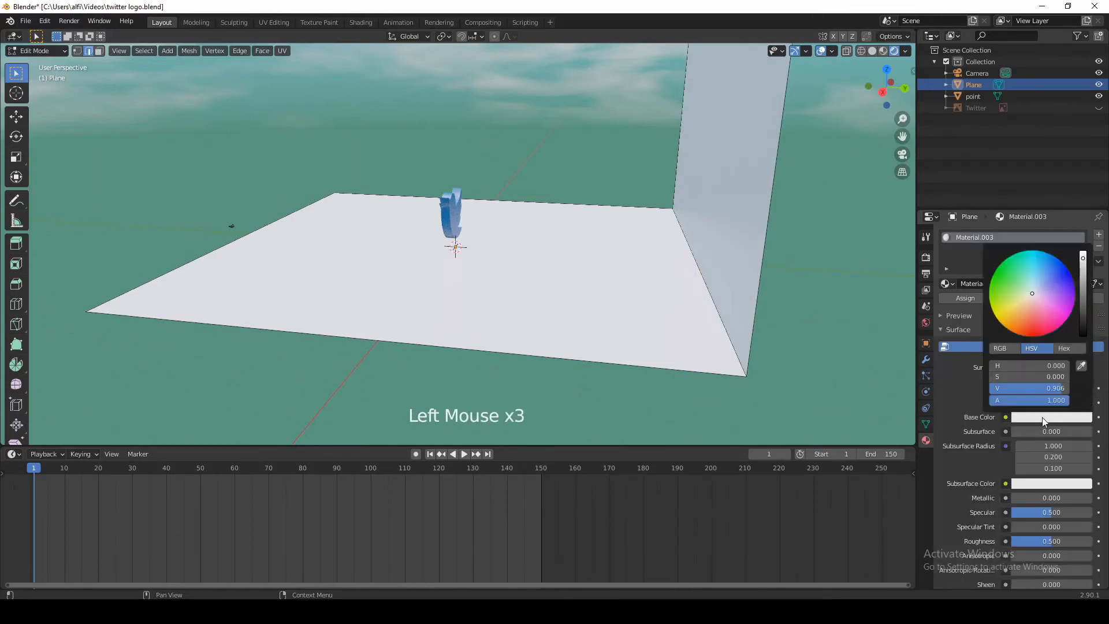
click(1031, 332)
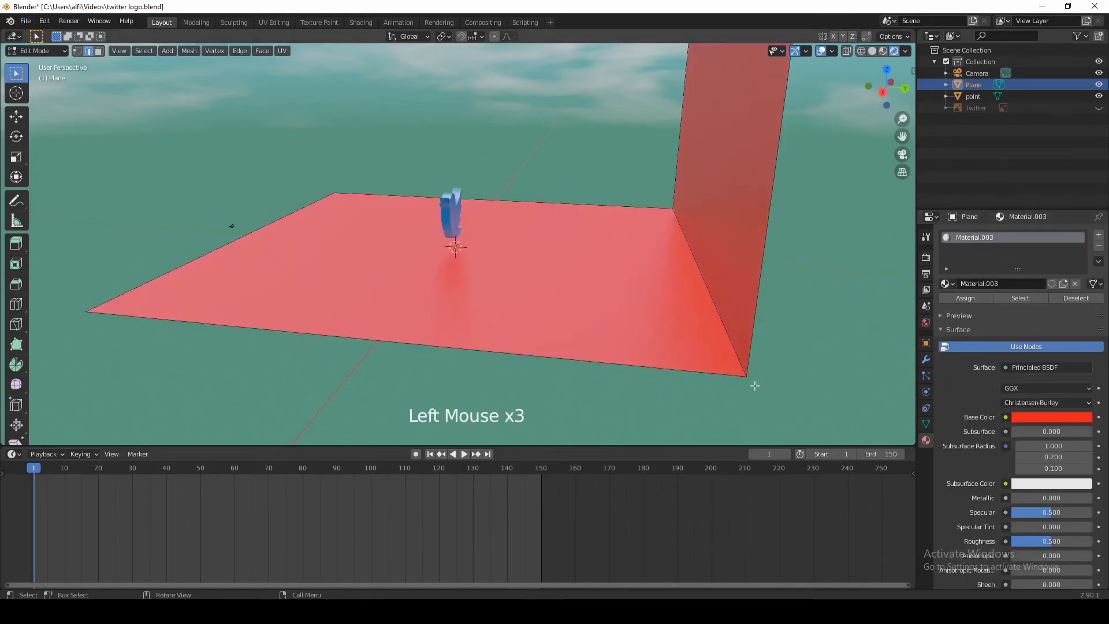
middle_drag(755, 386, 802, 378)
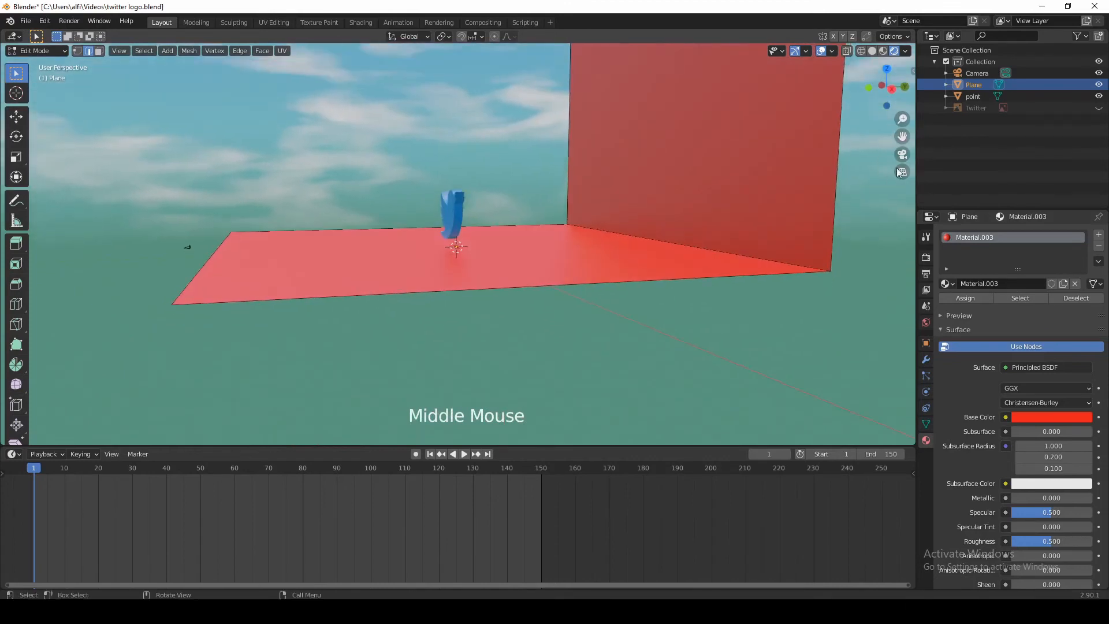
mouse_move(902, 137)
mouse_down()
mouse_move(903, 174)
mouse_move(905, 137)
mouse_up()
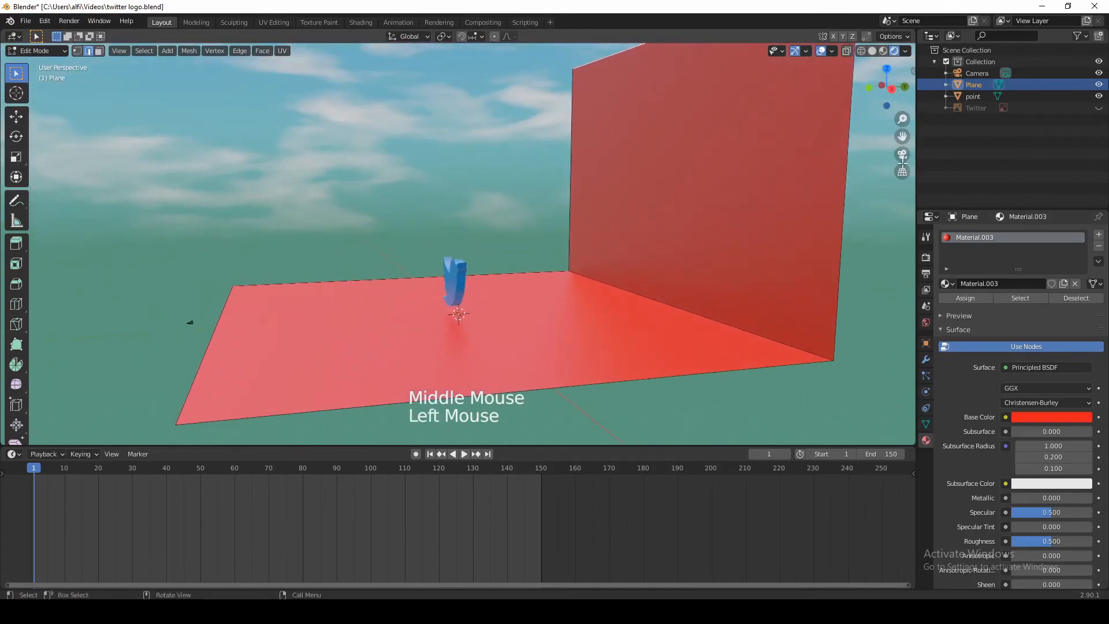
click(902, 154)
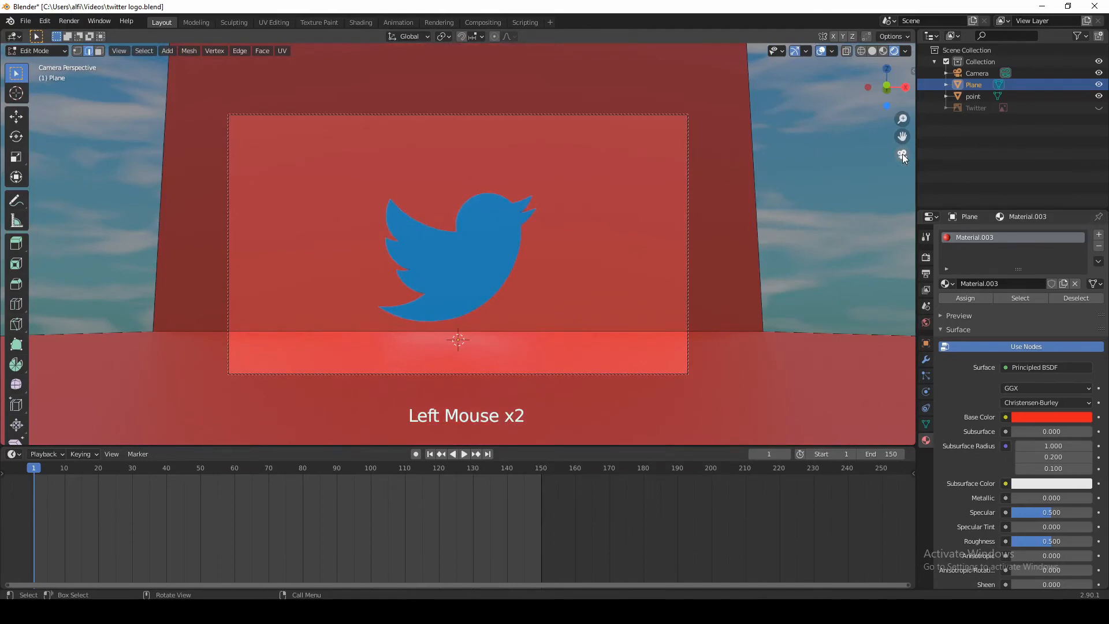
Add a Subdivision Surface modifier to the backdrop plane with both viewport and render levels set to 3
click(902, 153)
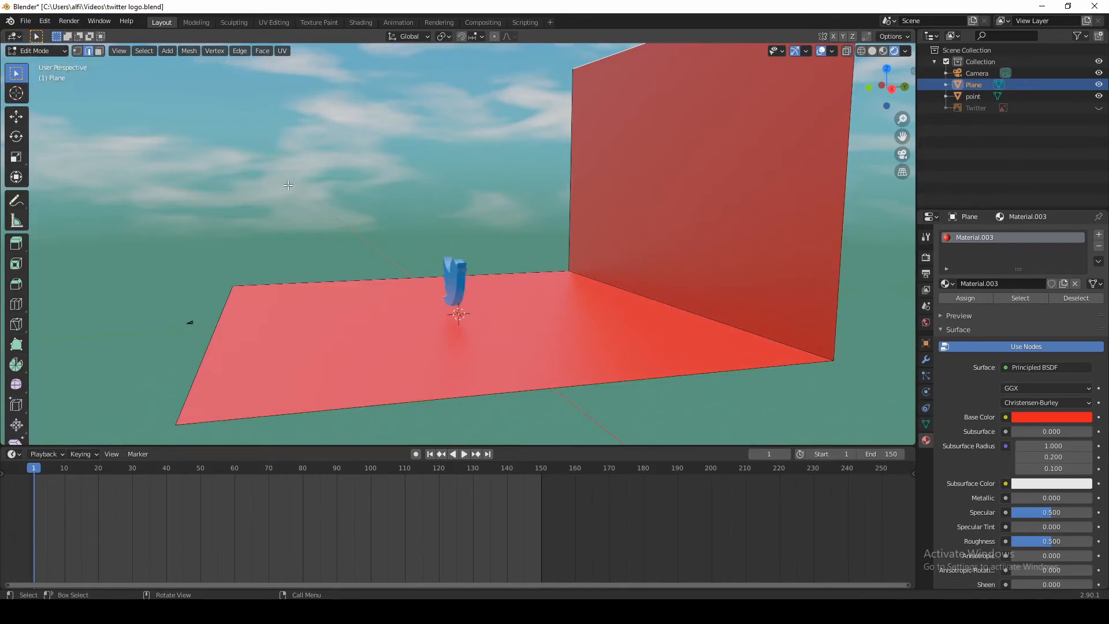
key(Tab)
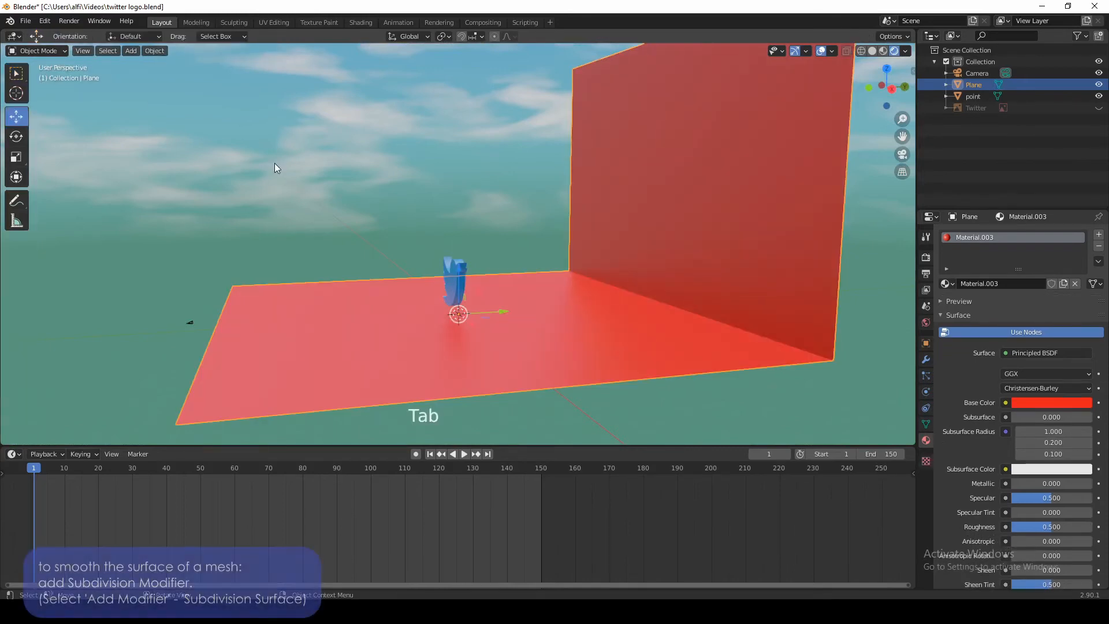
click(926, 359)
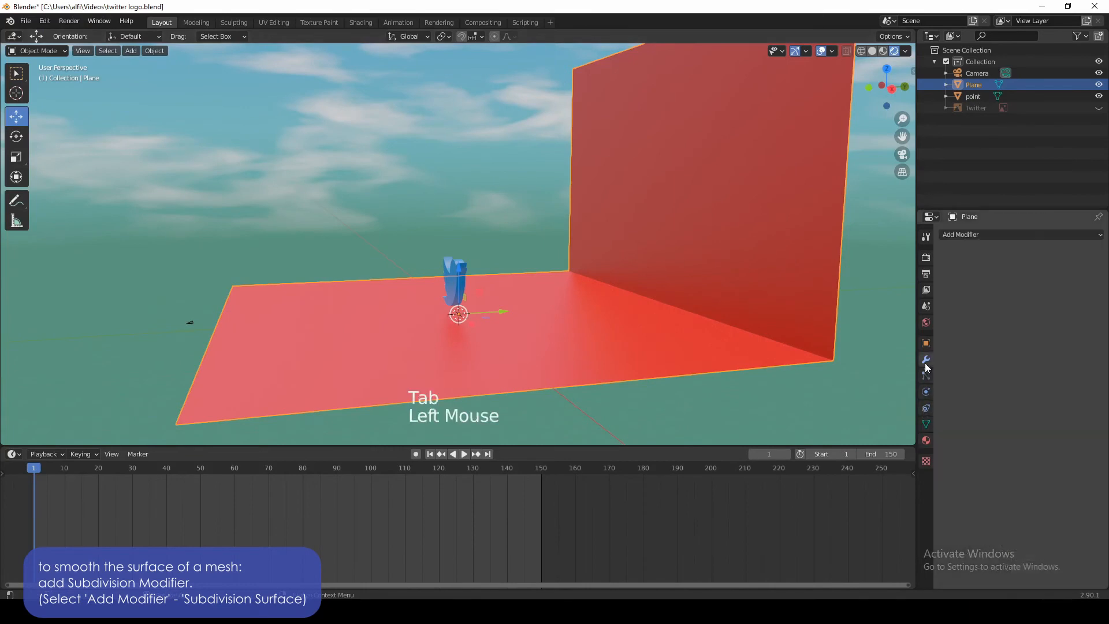
click(966, 233)
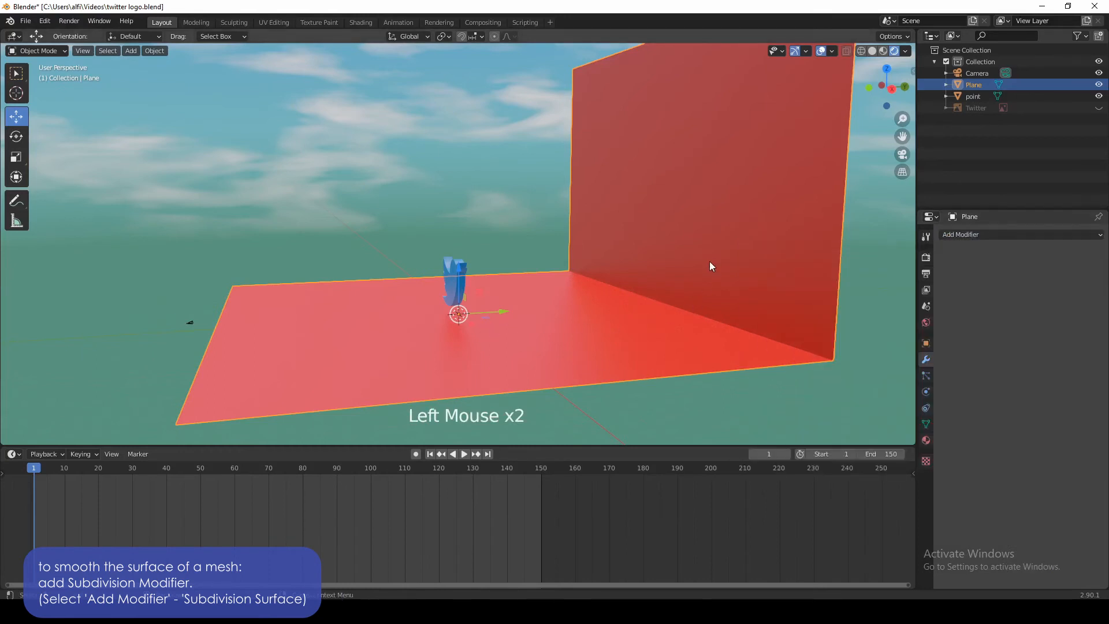
click(965, 235)
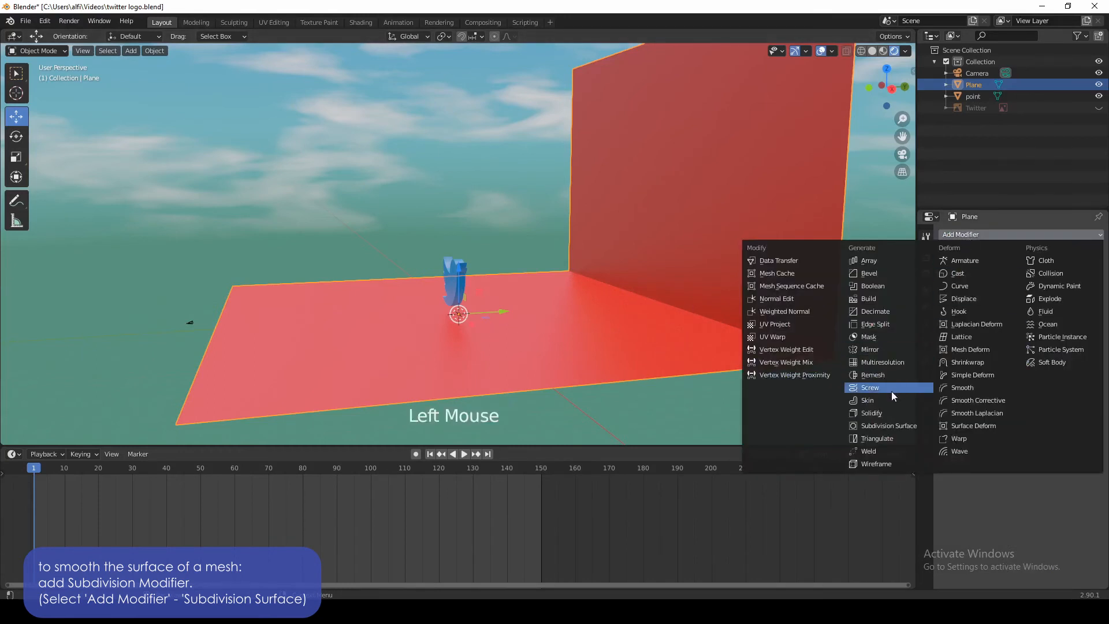
click(877, 426)
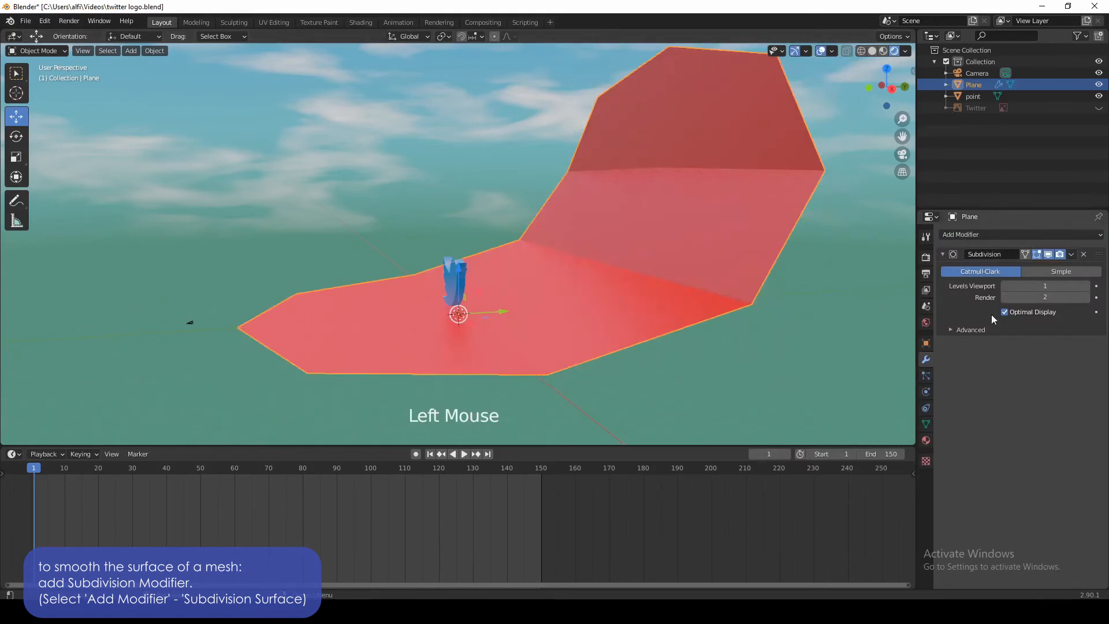
click(1086, 298)
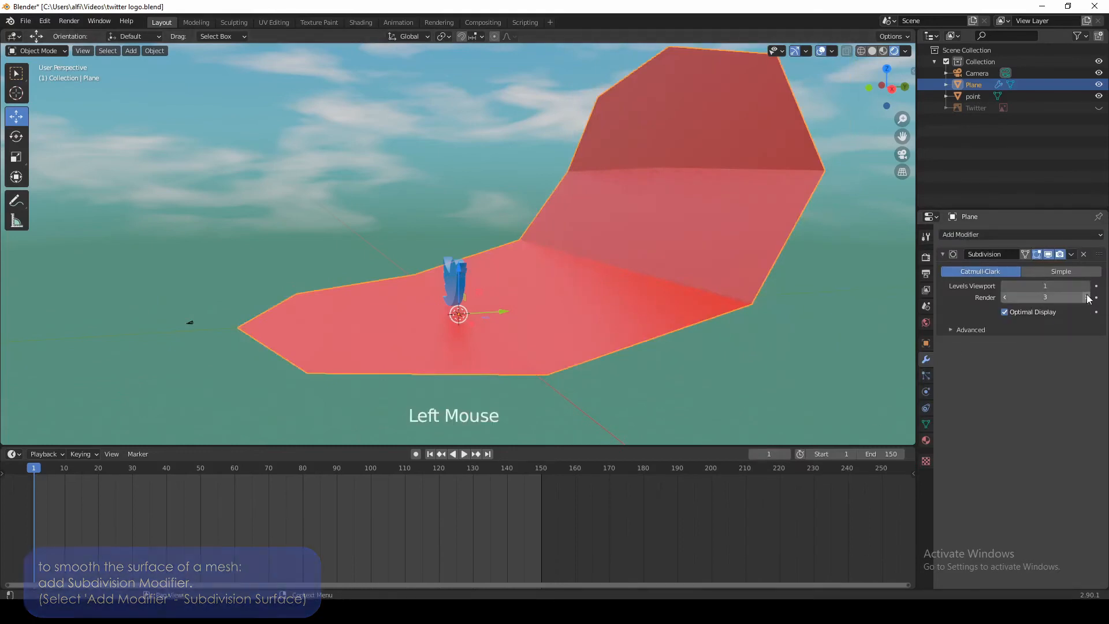
click(1086, 287)
click(1086, 287)
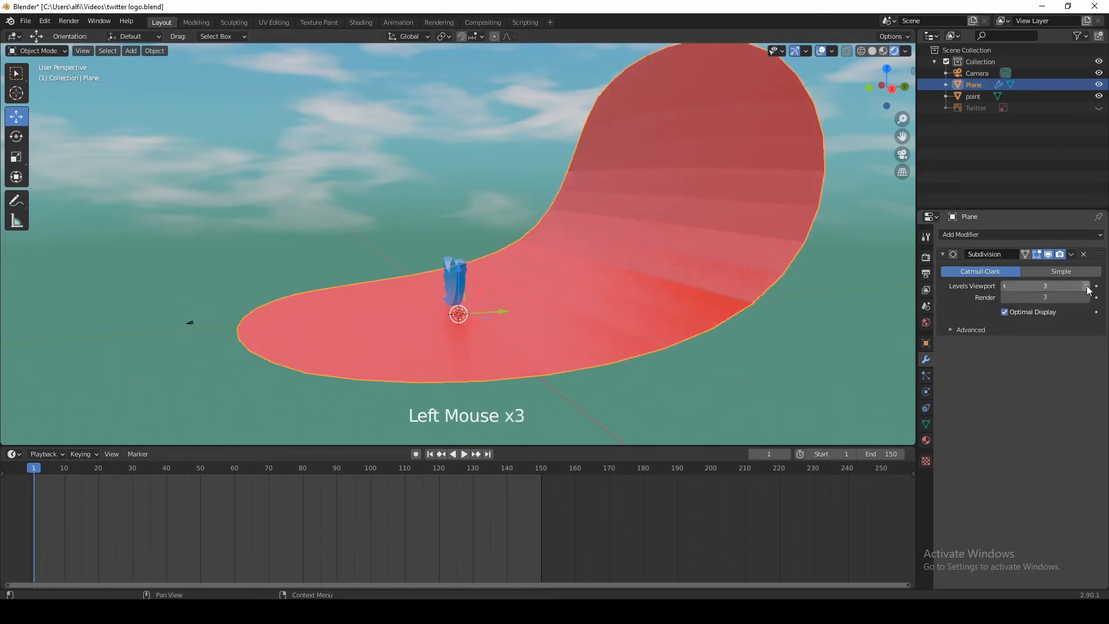
Shade the backdrop smooth with Auto Smooth enabled at 30°, and check it through the camera
right_click(669, 283)
click(640, 283)
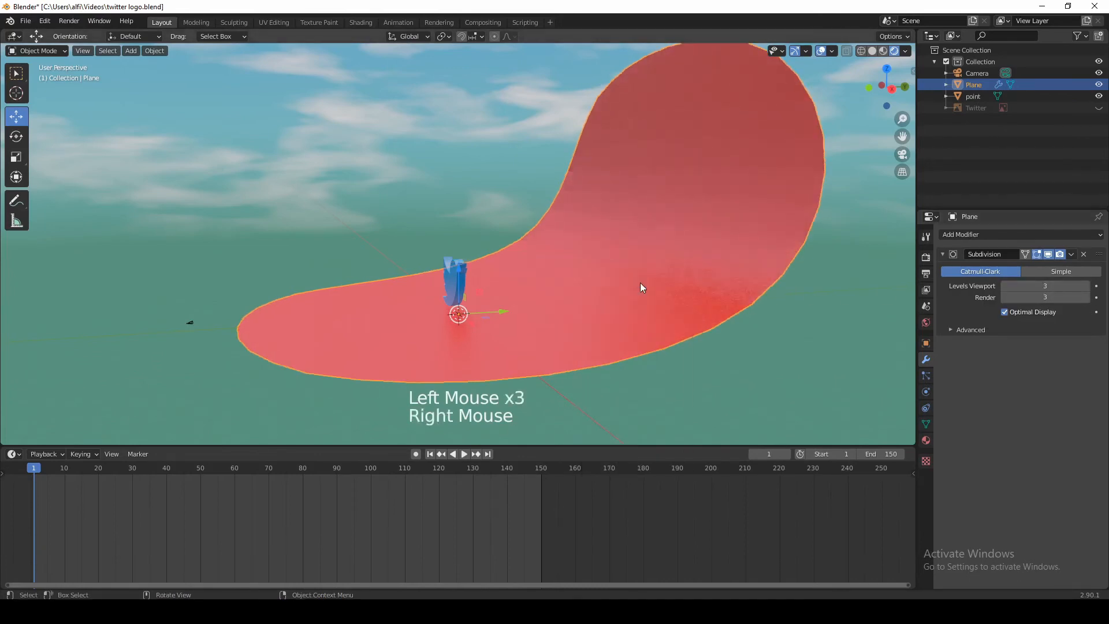
click(926, 424)
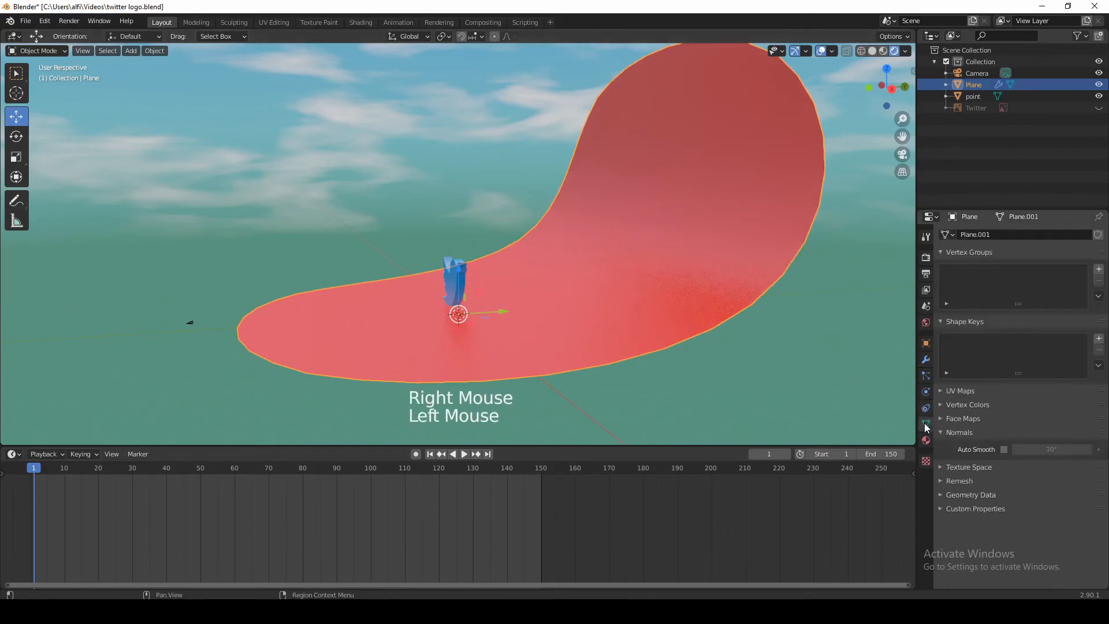
click(1003, 449)
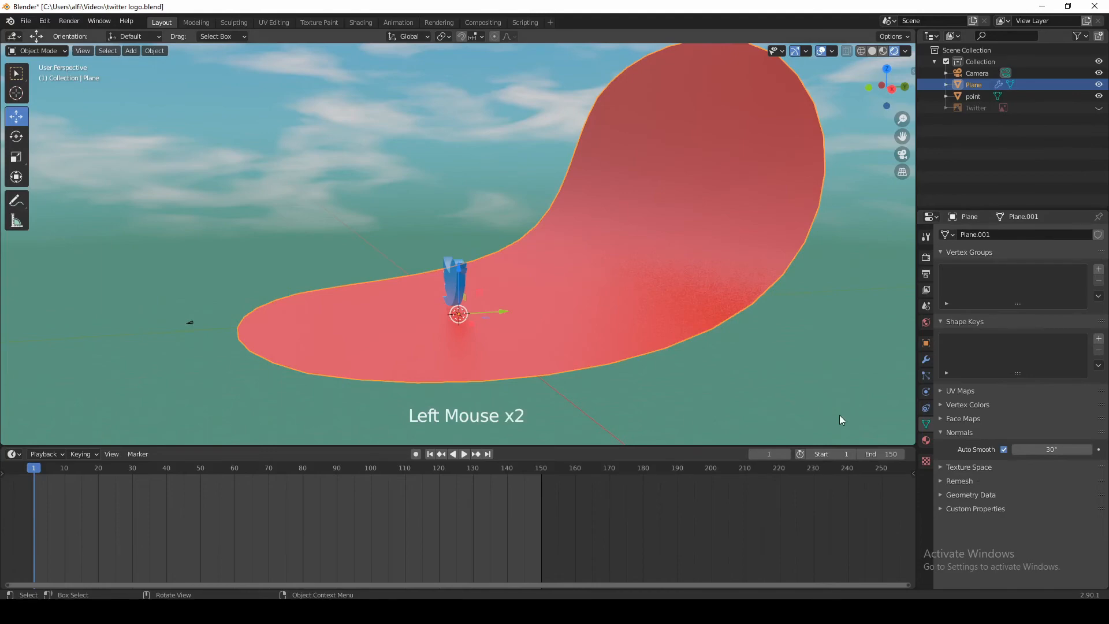
click(902, 155)
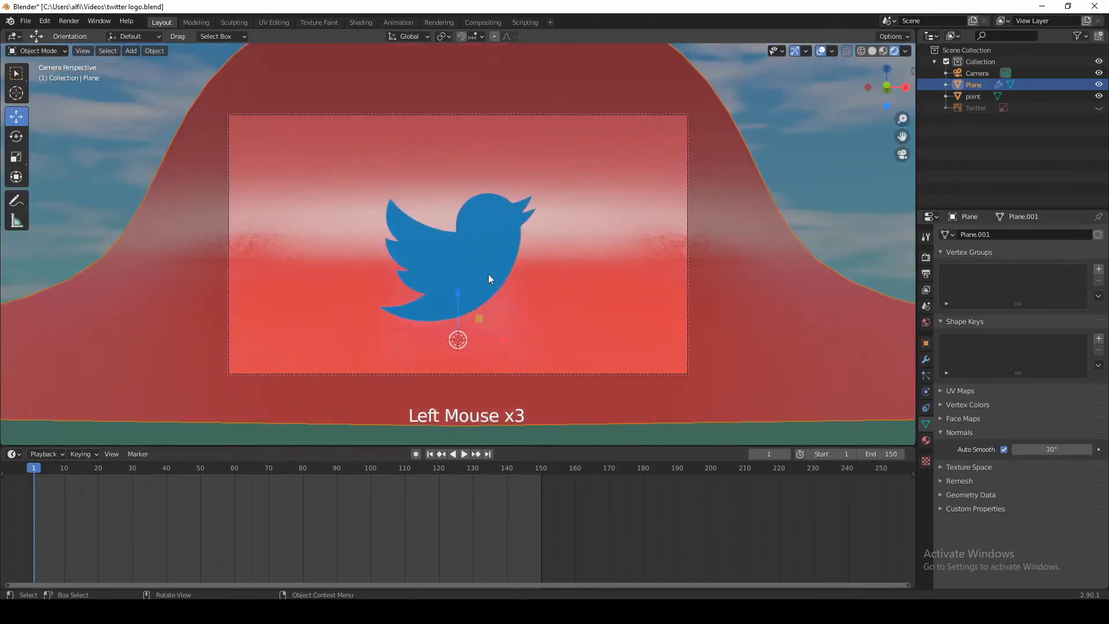
Add a loop cut across the floor of the backdrop plane and slide it to the front edge
click(901, 154)
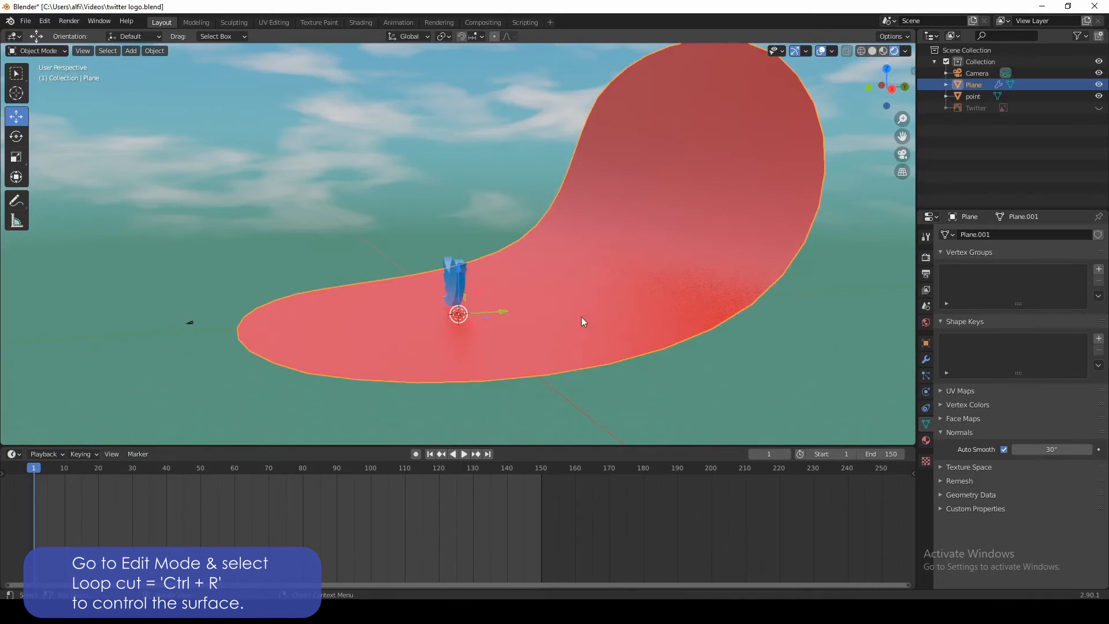
key(Tab)
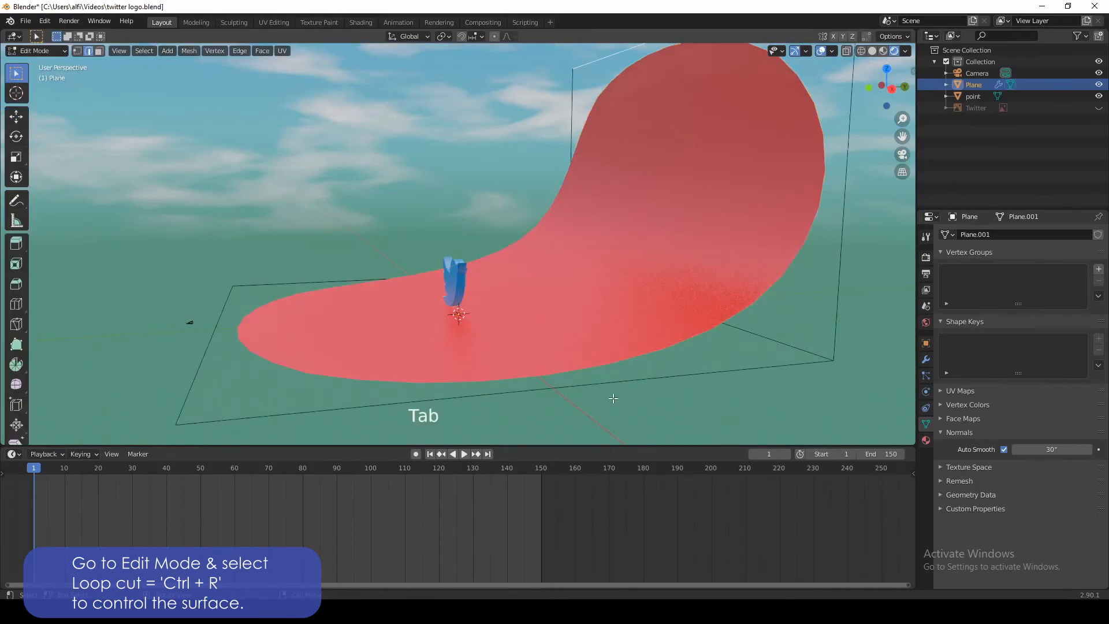
key(ctrl+r)
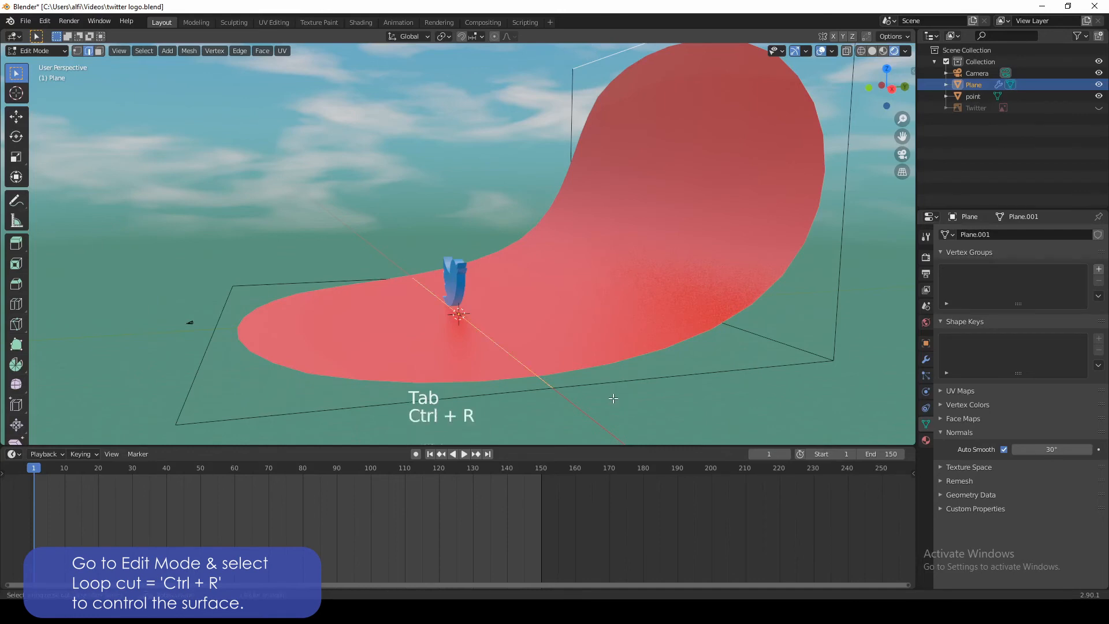
click(611, 390)
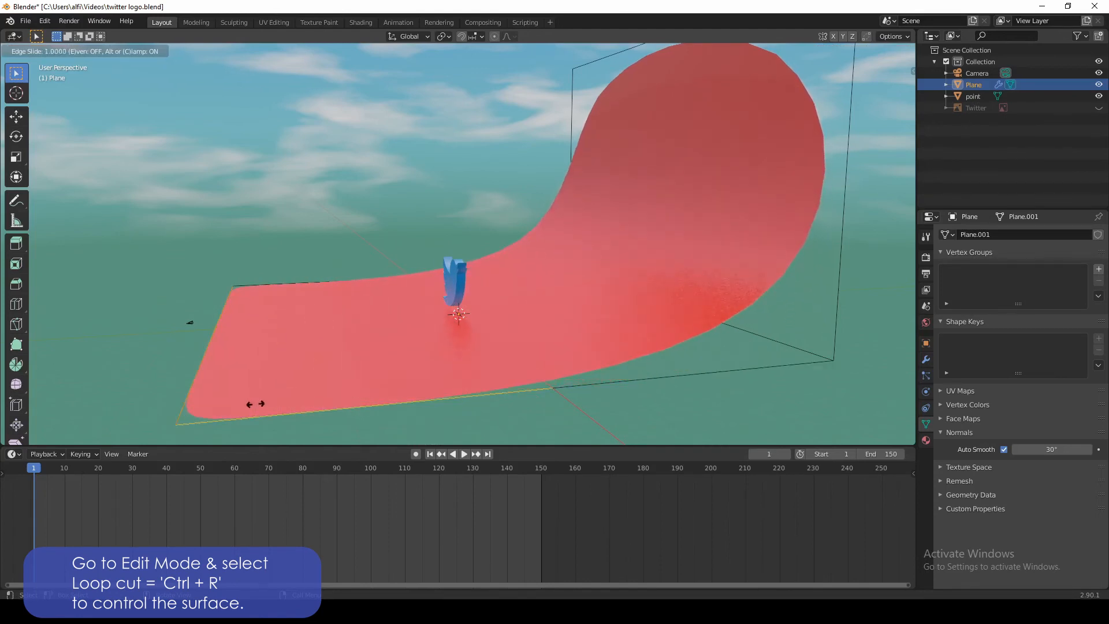
click(254, 404)
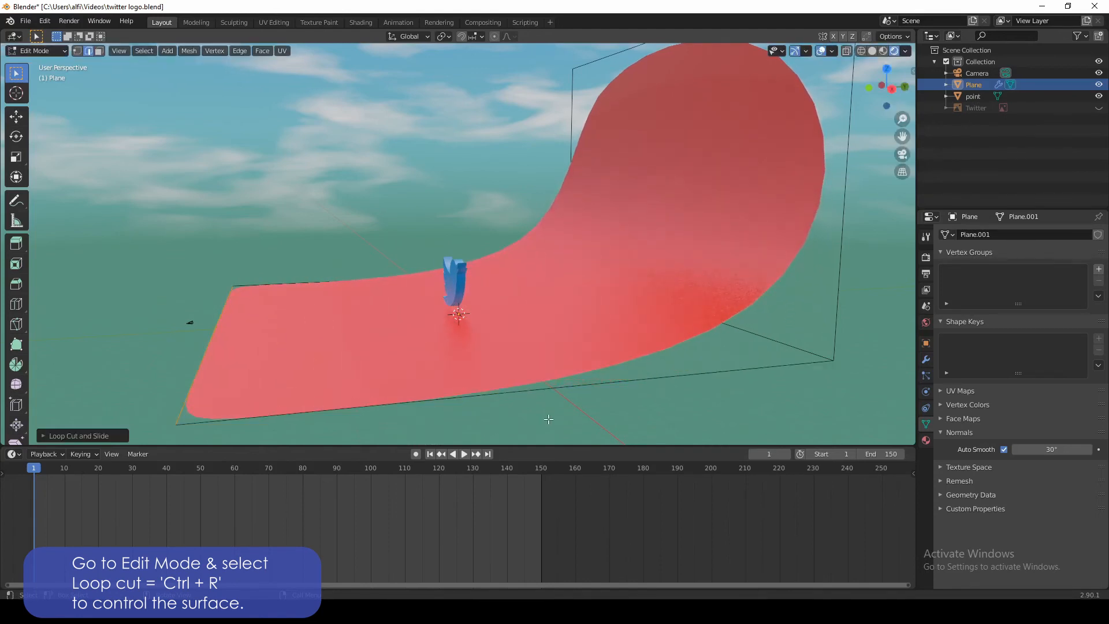
Add another loop cut across the floor and slide it toward the bend with the wall to tighten the curve
middle_drag(626, 404, 606, 406)
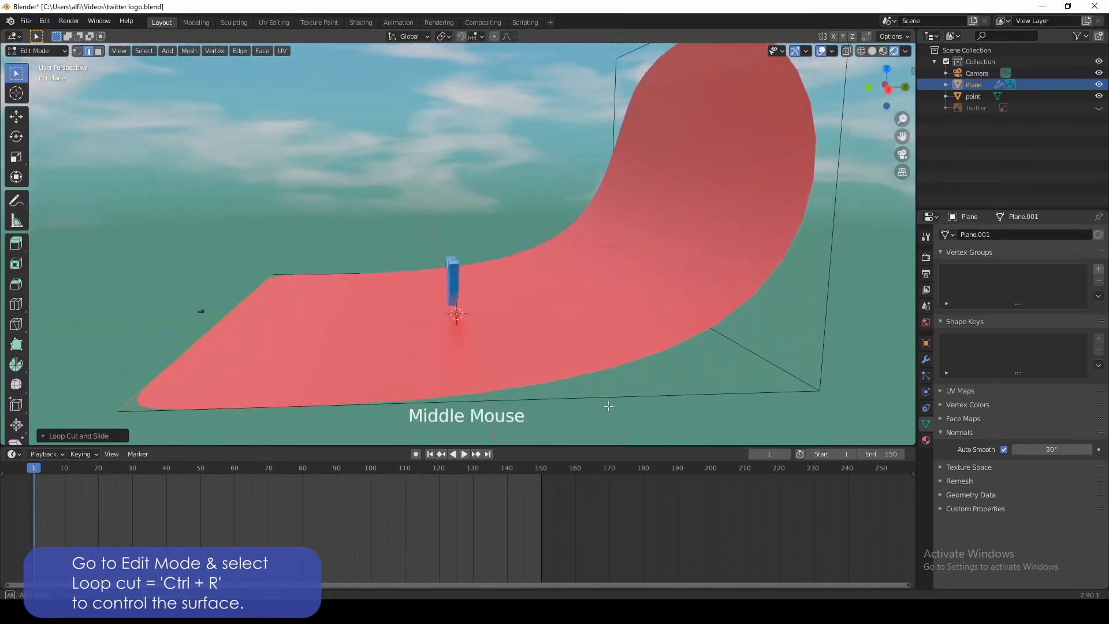
key(ctrl+r)
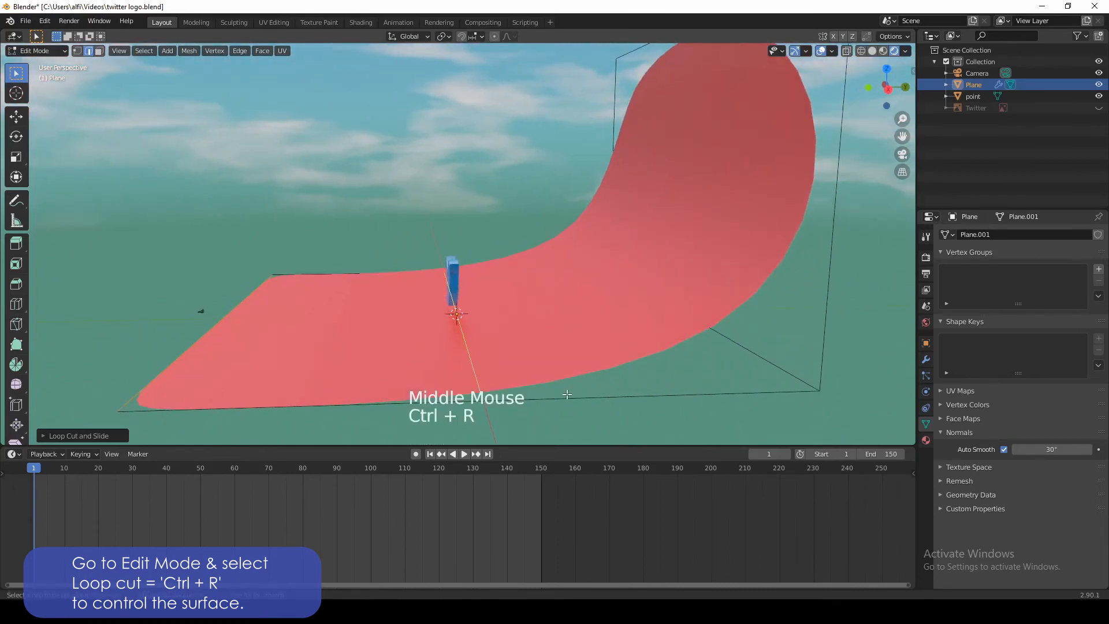
click(567, 394)
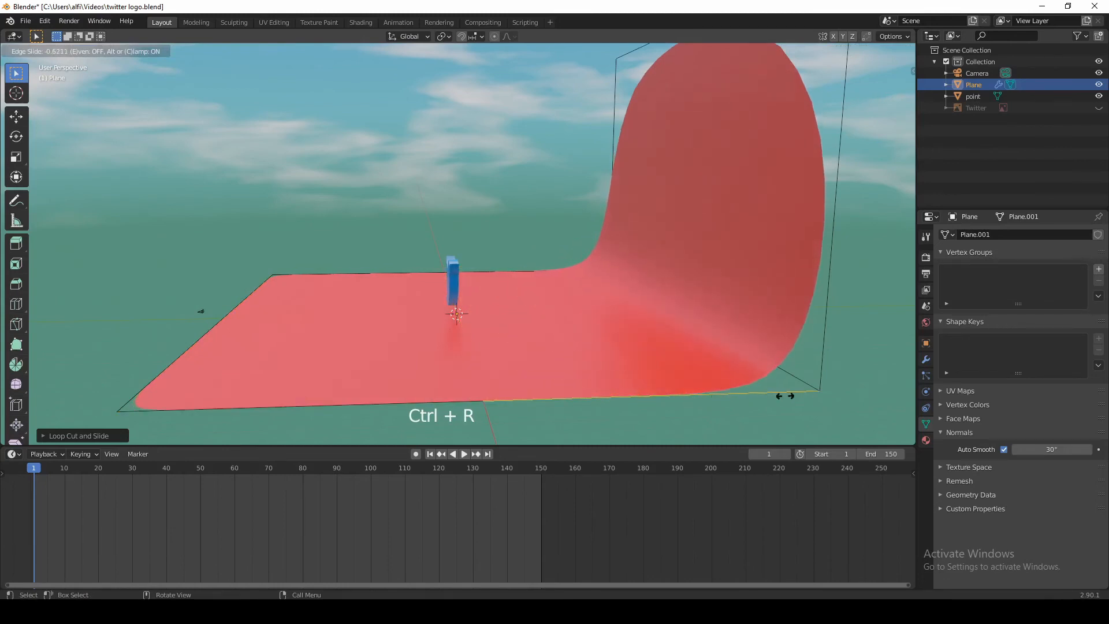
click(761, 397)
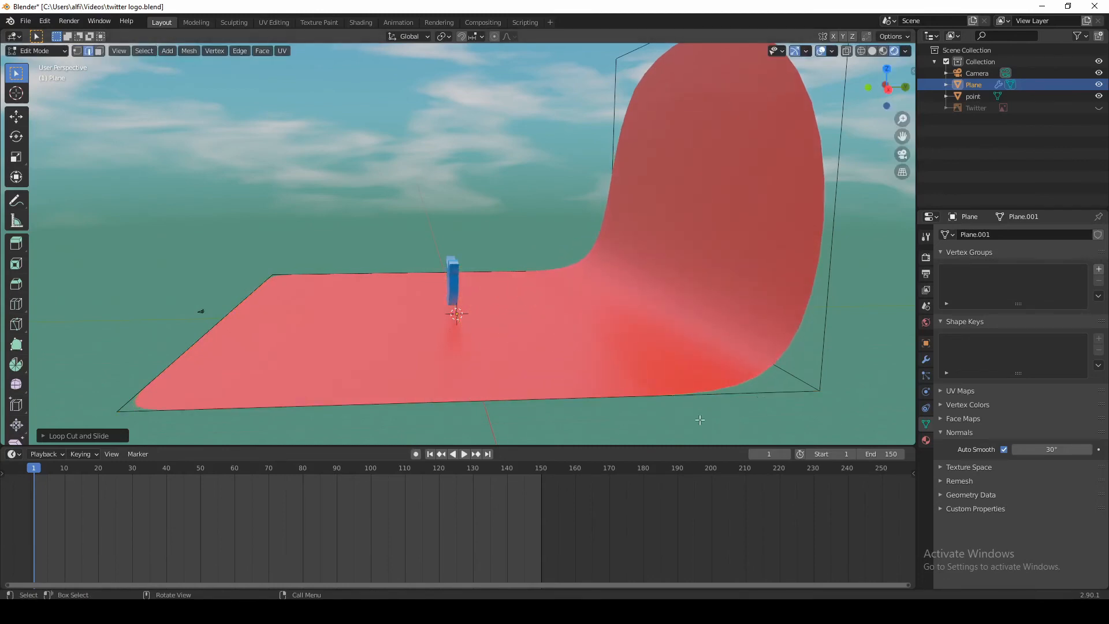
Add one loop cut low on the backdrop wall just above the bend and another at the wall's top edge
drag(887, 87, 882, 95)
scroll(577, 219, down, 3)
key(ctrl+r)
key(ctrl+r)
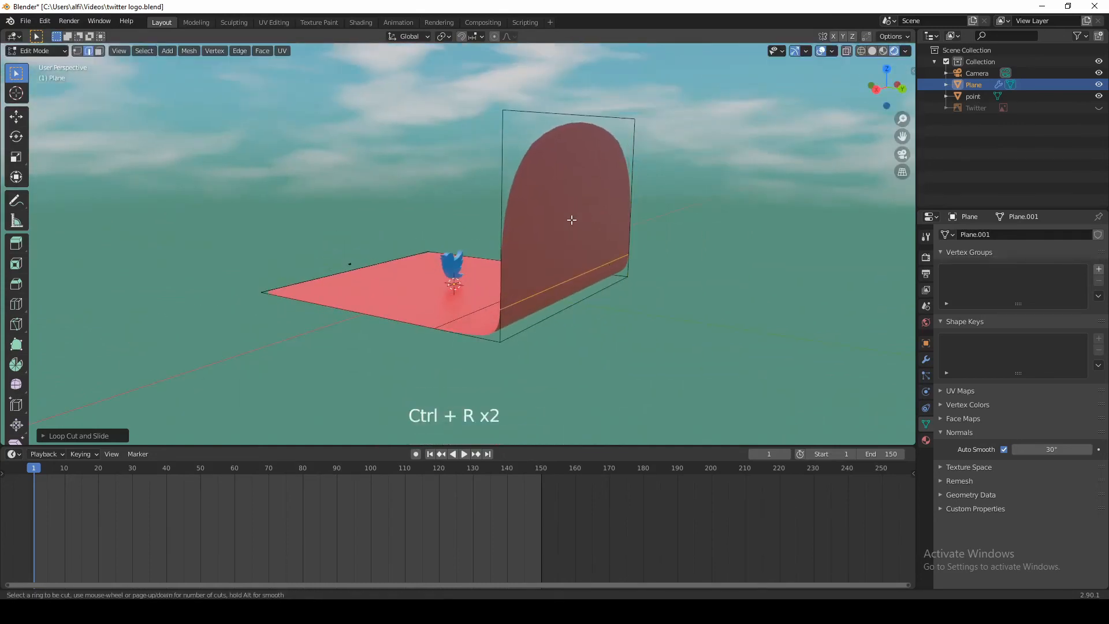
click(513, 202)
click(511, 94)
Add lengthwise loop cuts along both side edges of the backdrop, check it through the camera, and return to Object Mode
key(ctrl+r)
click(568, 118)
click(502, 121)
key(ctrl+r)
click(564, 122)
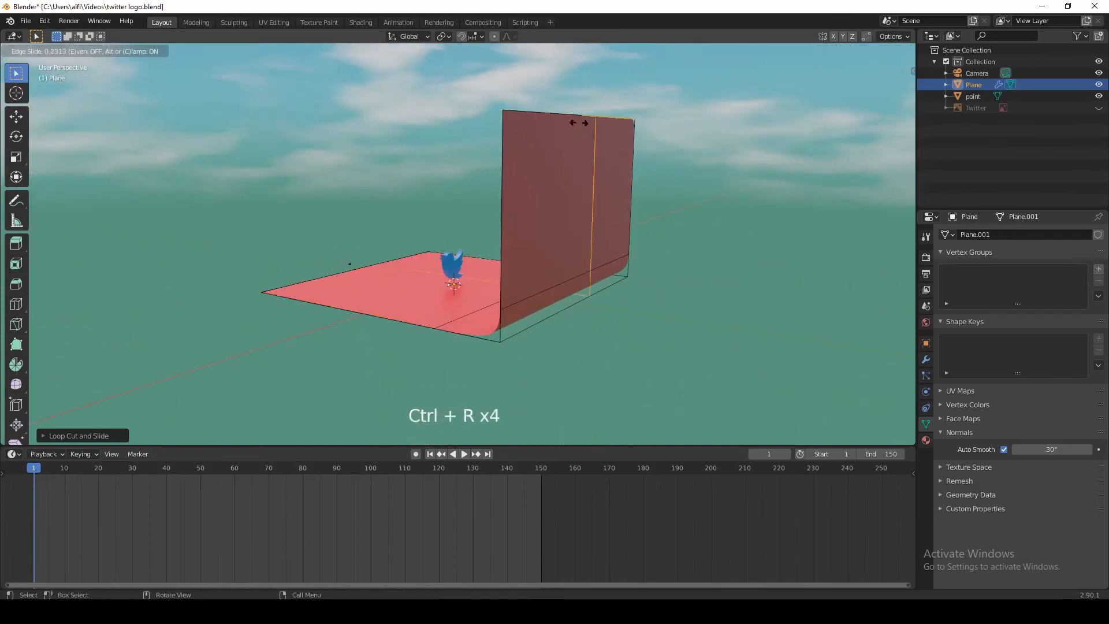
click(649, 109)
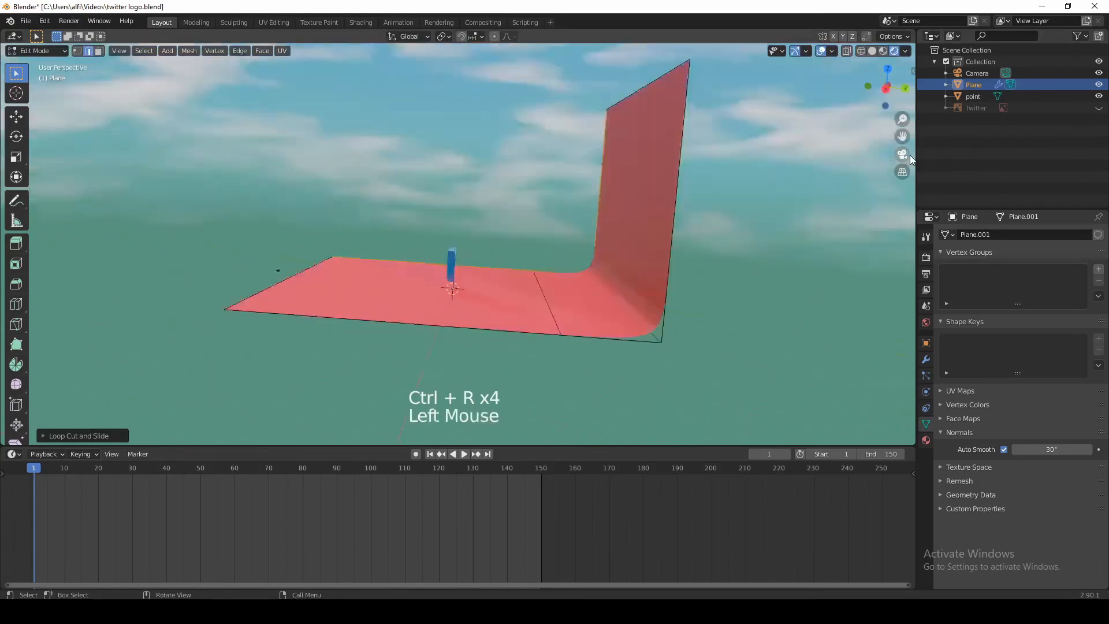
click(909, 155)
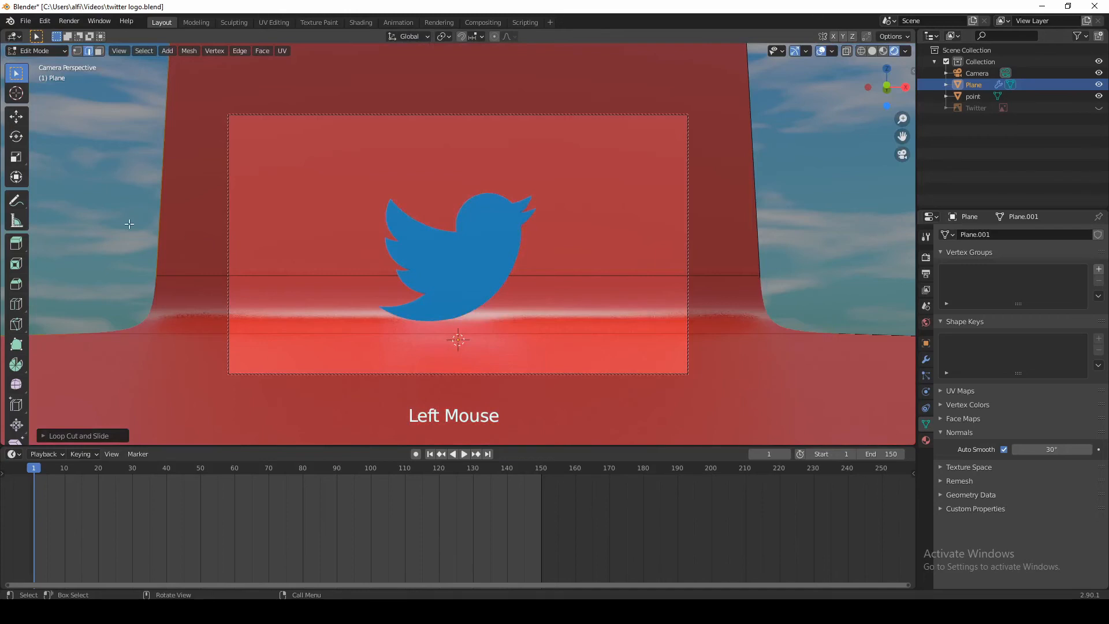
key(Tab)
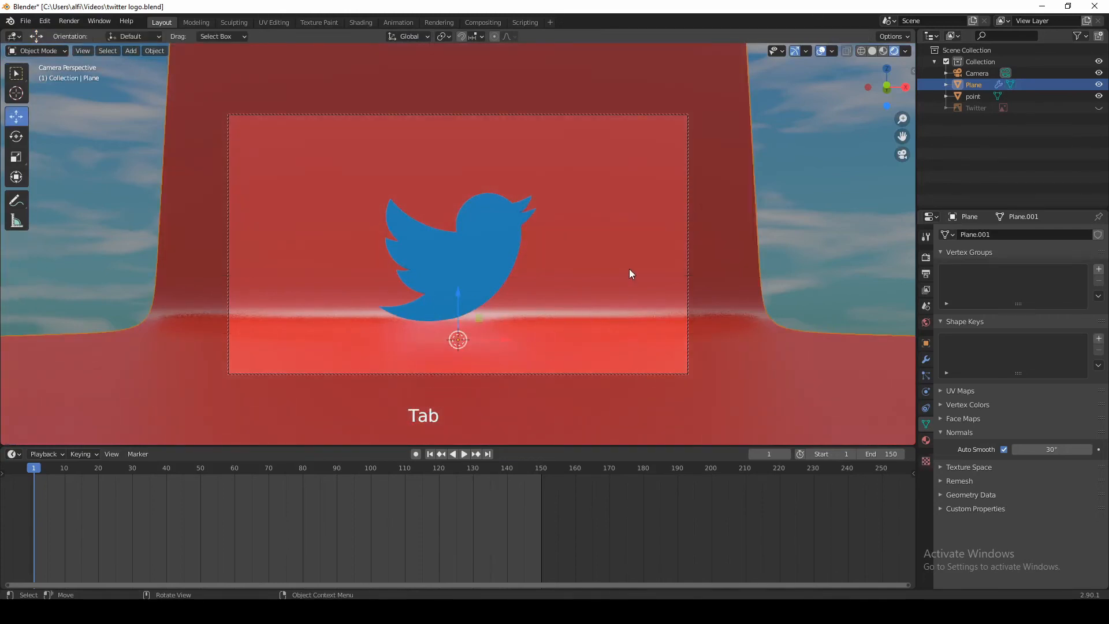
Set the roughness of the backdrop's red material to 0.982
click(925, 441)
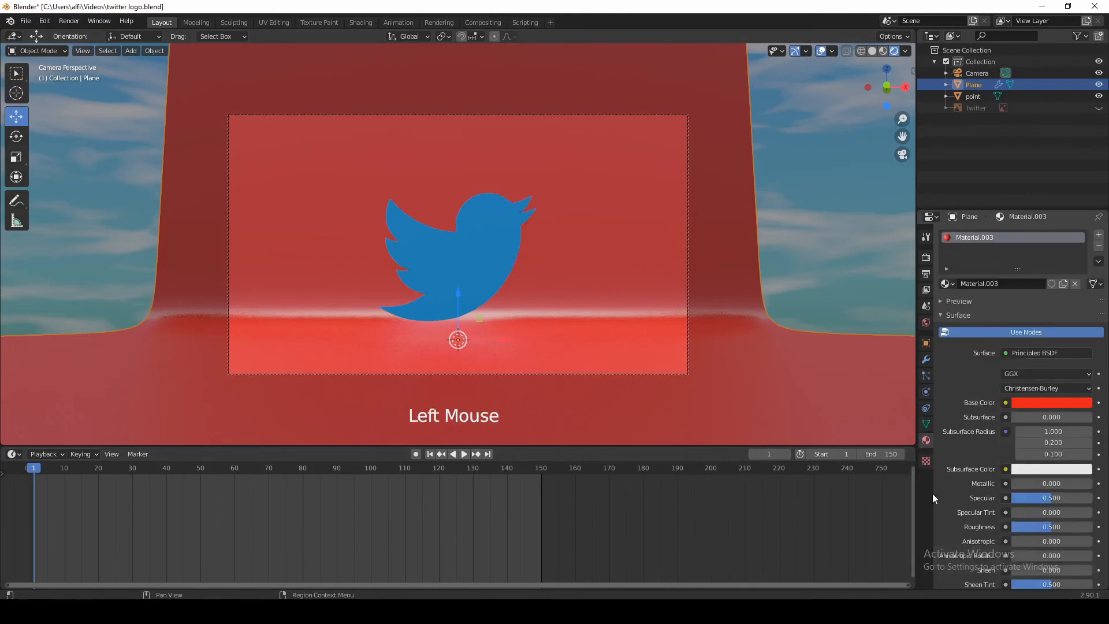
scroll(1015, 526, down, 2)
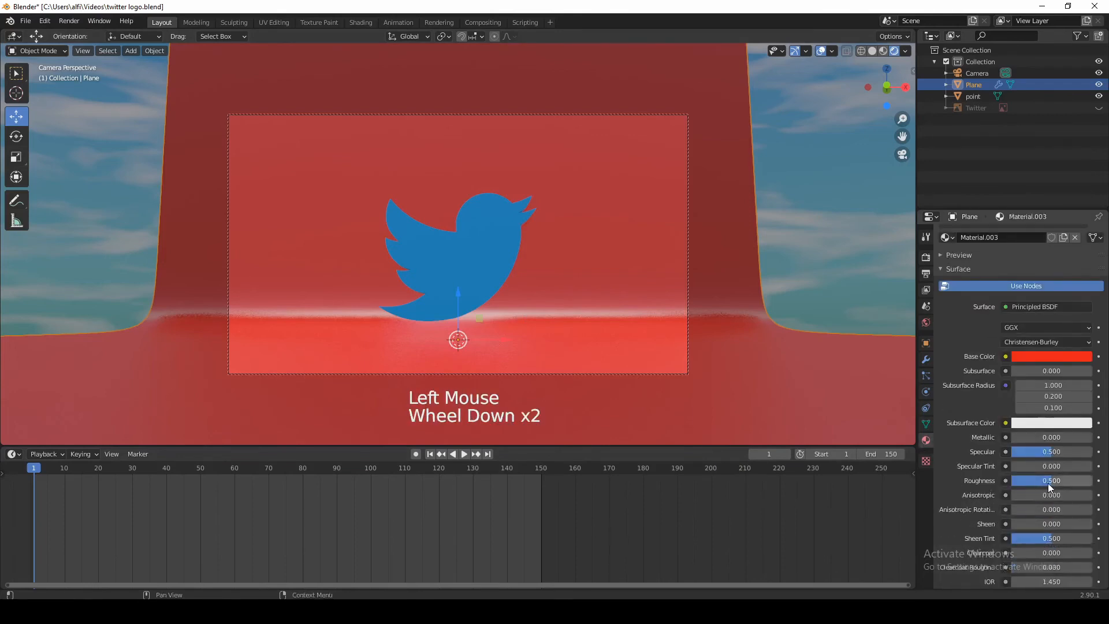
drag(1050, 483, 1092, 484)
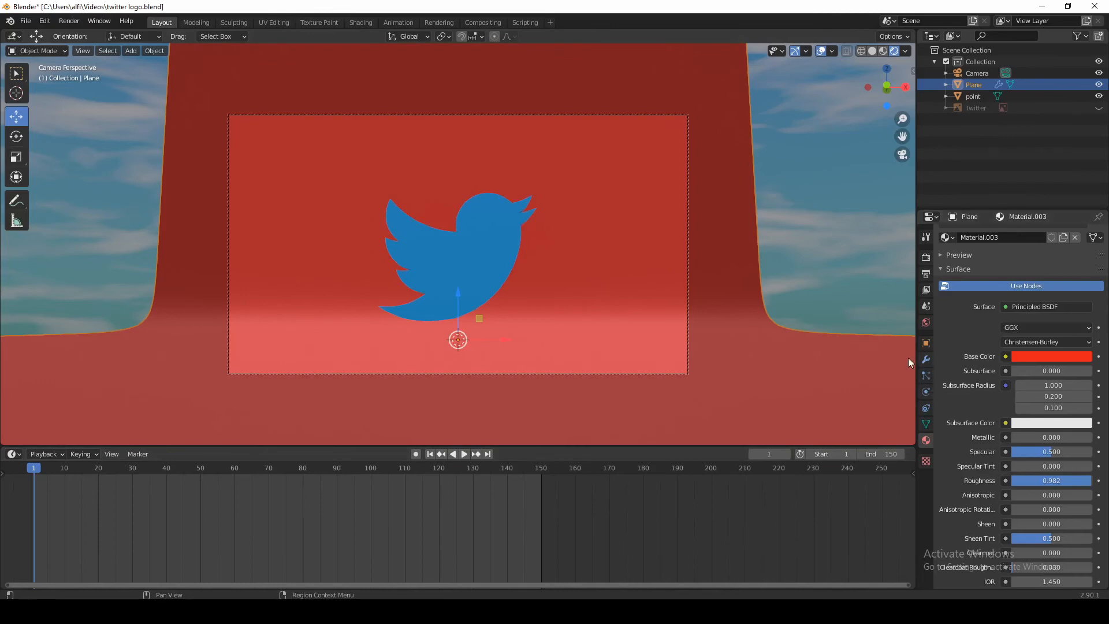
Insert a keyframe for the Twitter bird's Z rotation at 0° on frame 1
click(473, 228)
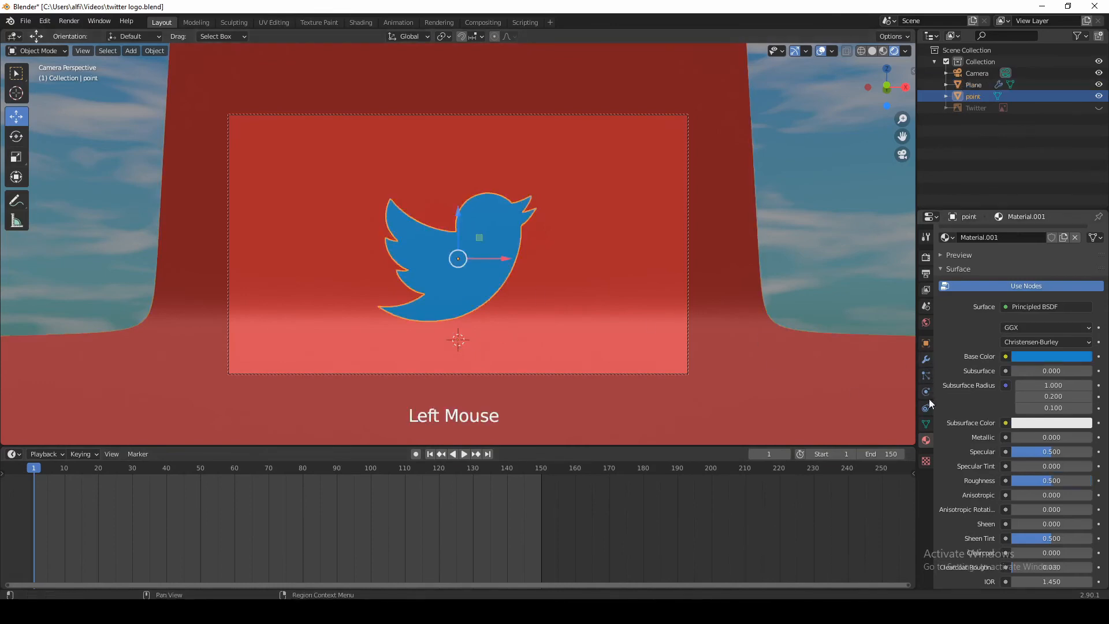
click(927, 343)
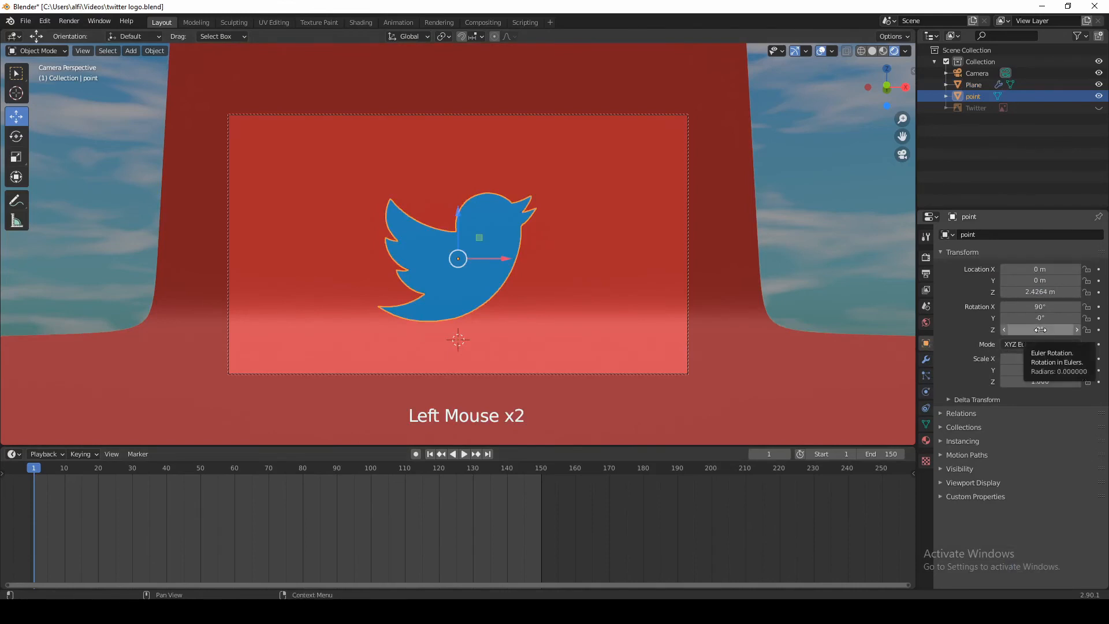
click(1099, 329)
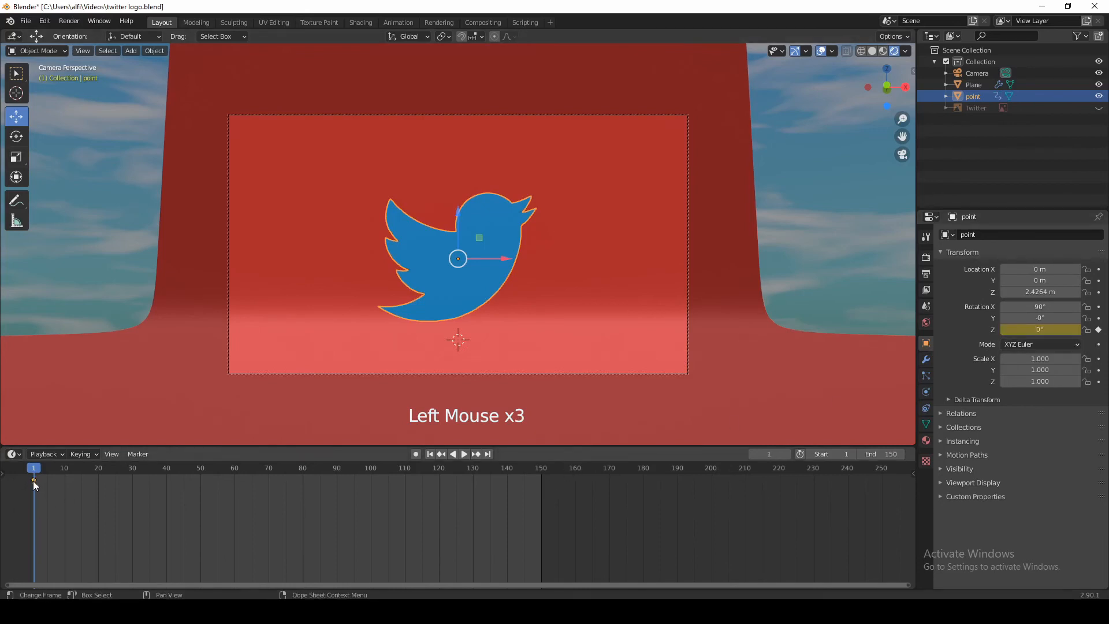
Set the bird's Z rotation to 360° at frame 150 and insert a keyframe for it
drag(520, 469, 541, 473)
double_click(1033, 329)
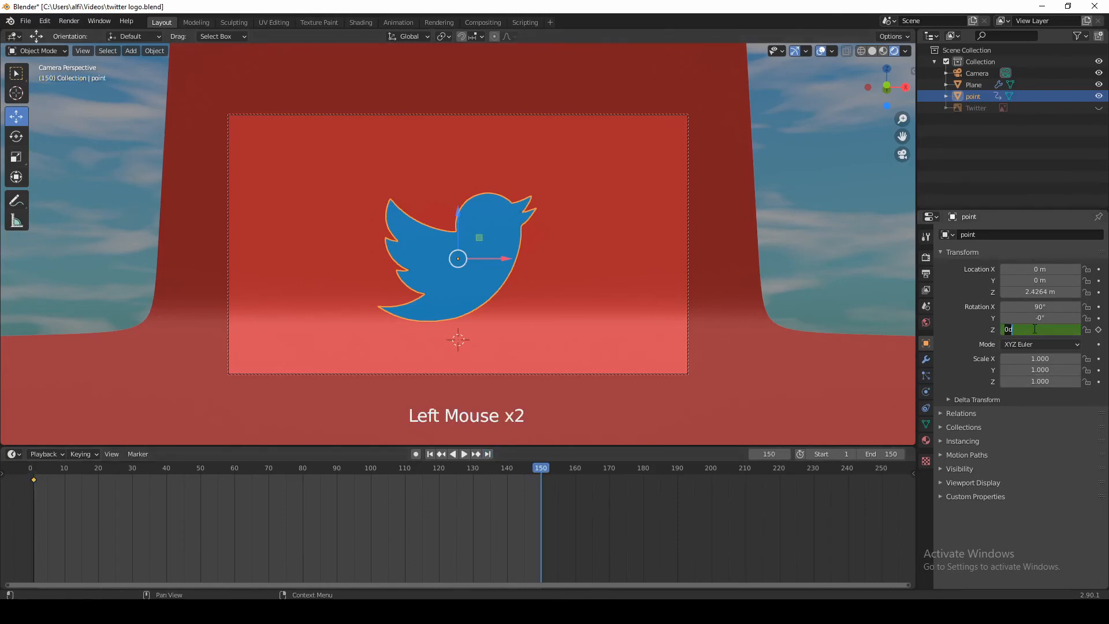
text(360)
key(Return)
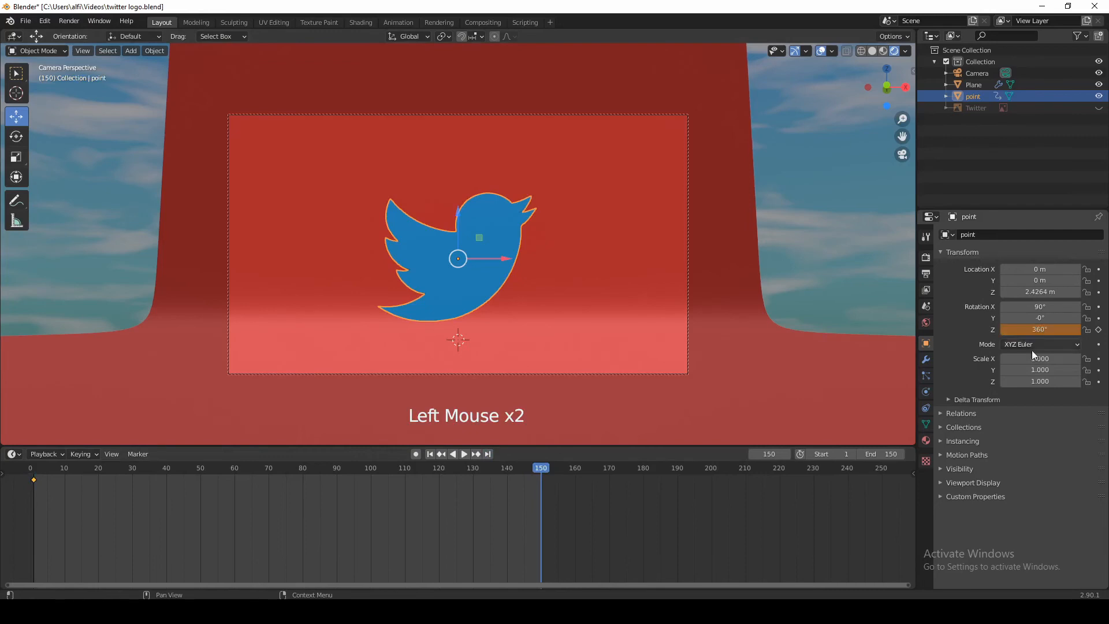
click(1098, 330)
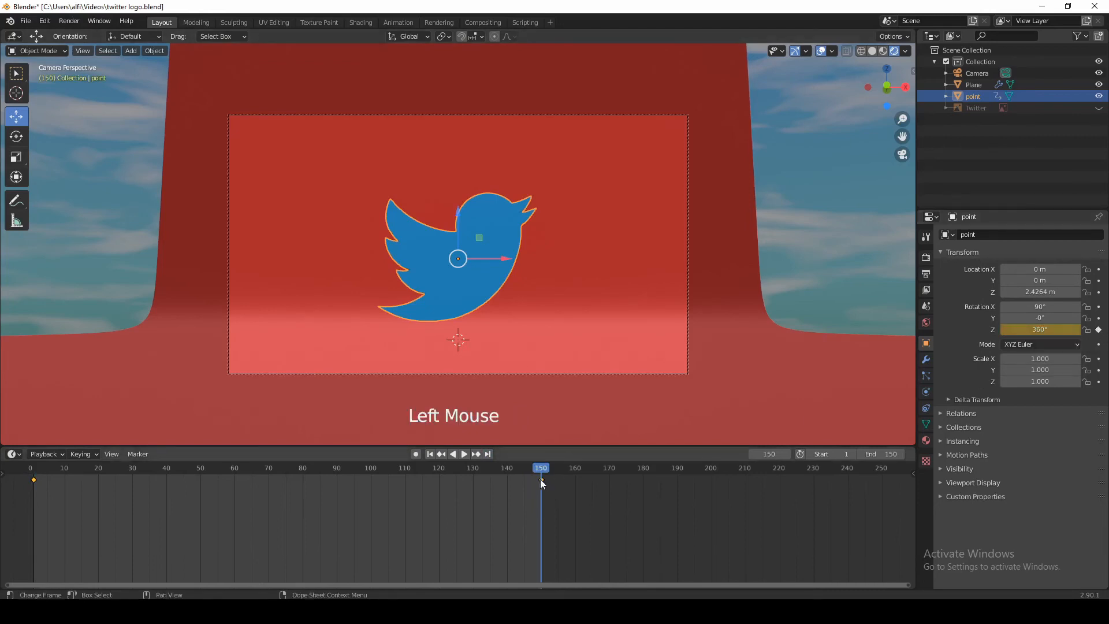
Play the bird's rotation animation from frame 1 and return to the first frame
click(430, 454)
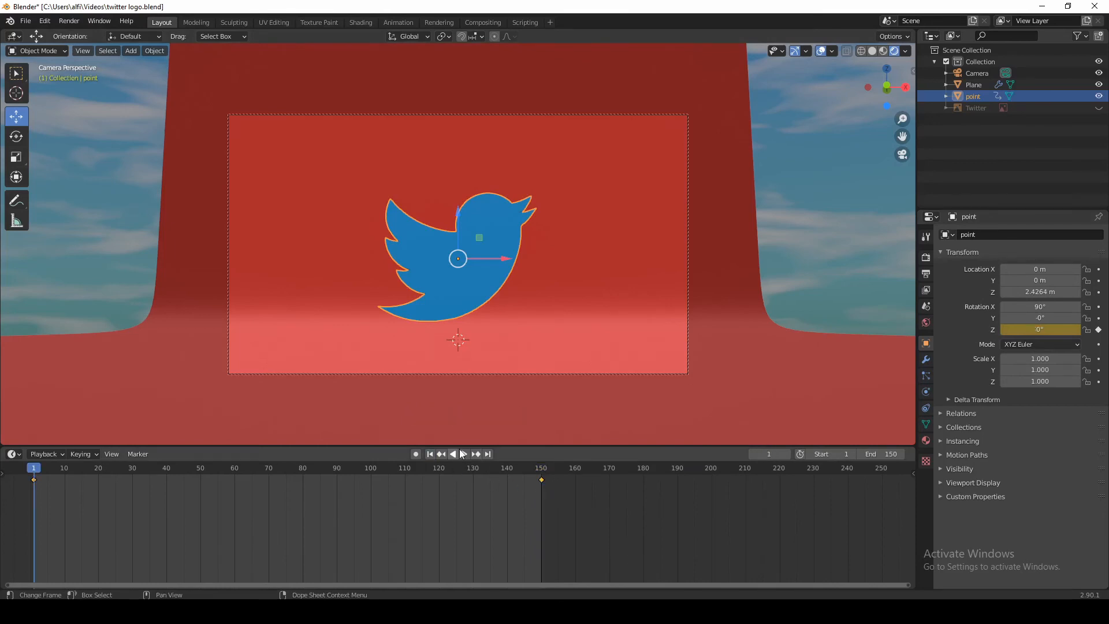
click(464, 454)
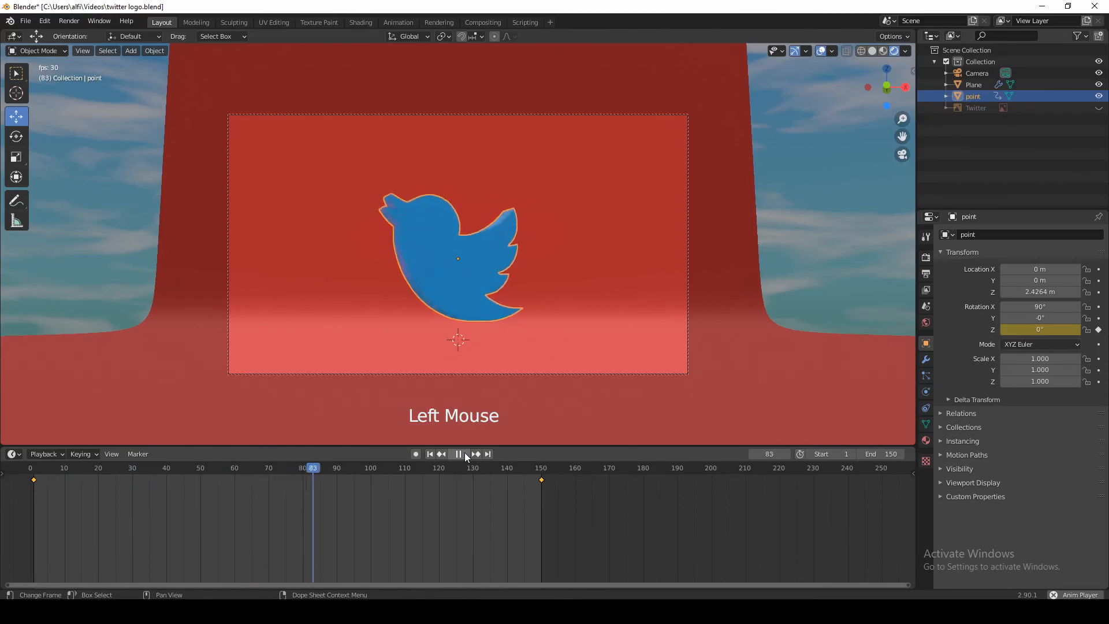
click(464, 454)
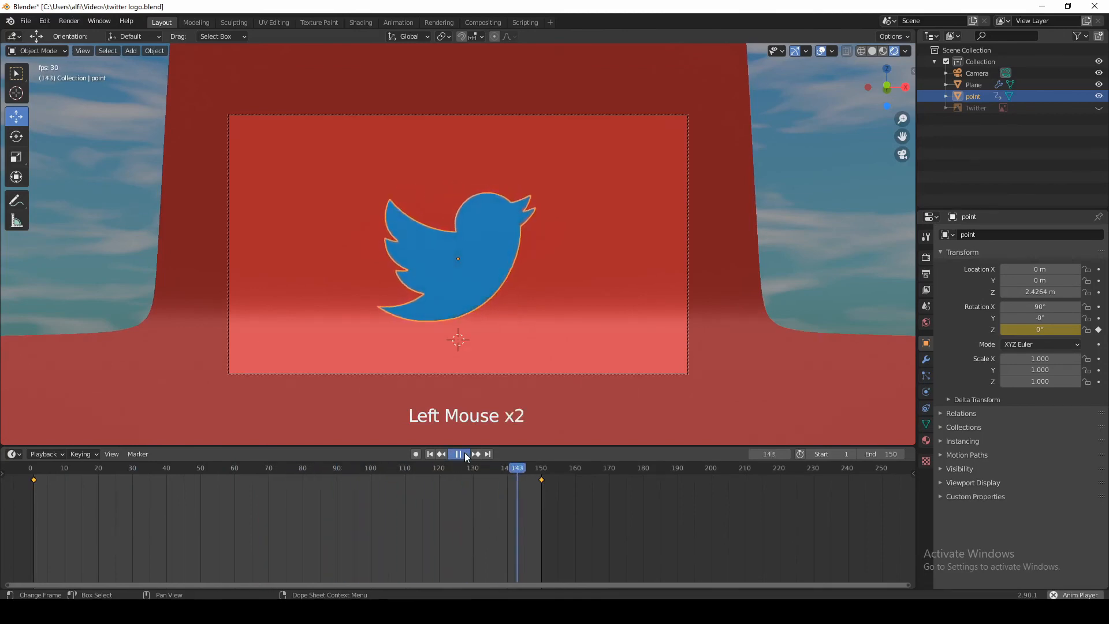
click(429, 454)
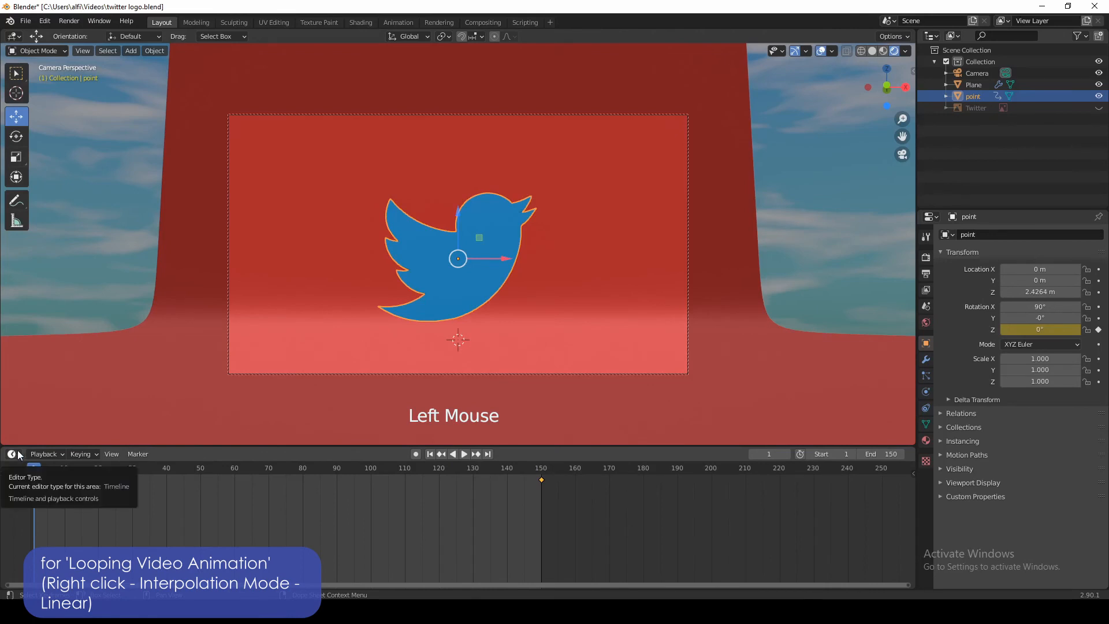
Set the rotation keyframes' interpolation mode to Linear and play the animation back from frame 1
right_click(57, 486)
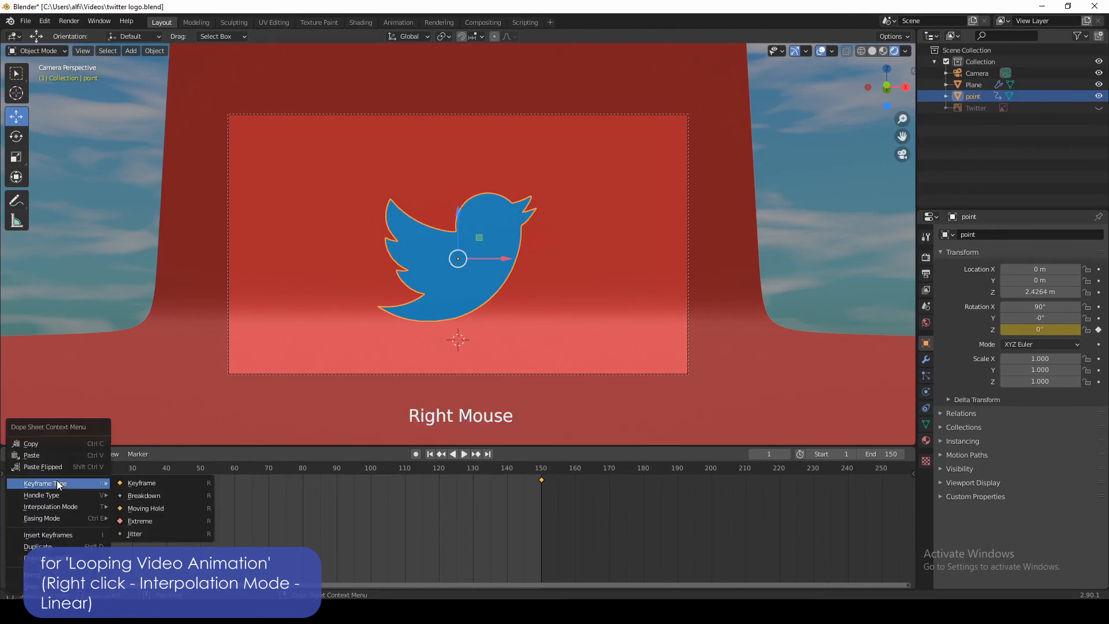
mouse_move(56, 507)
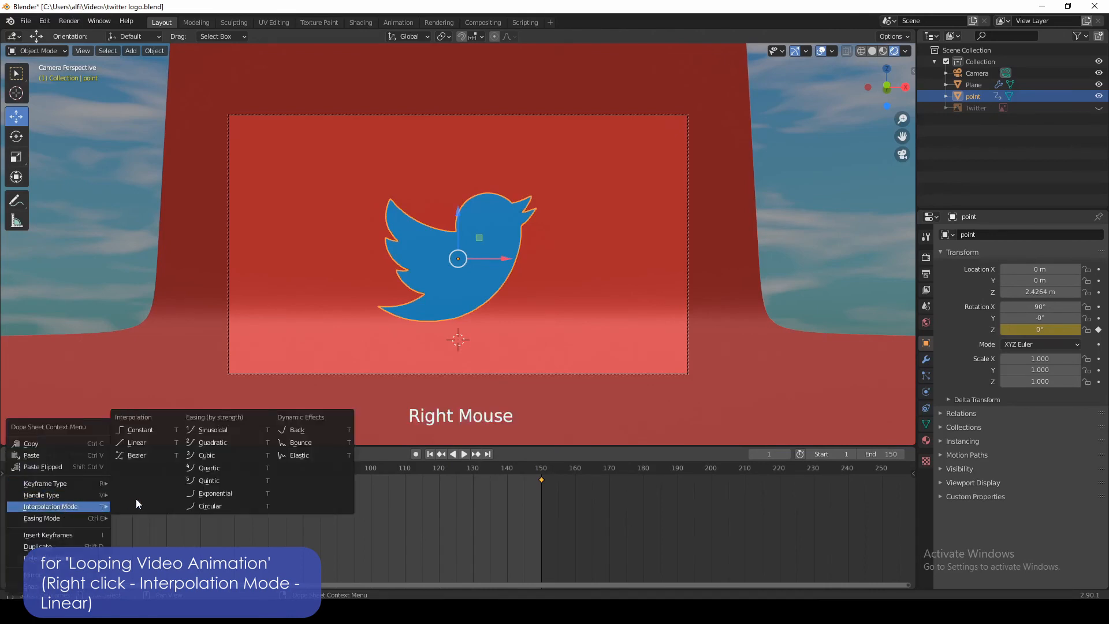
click(136, 442)
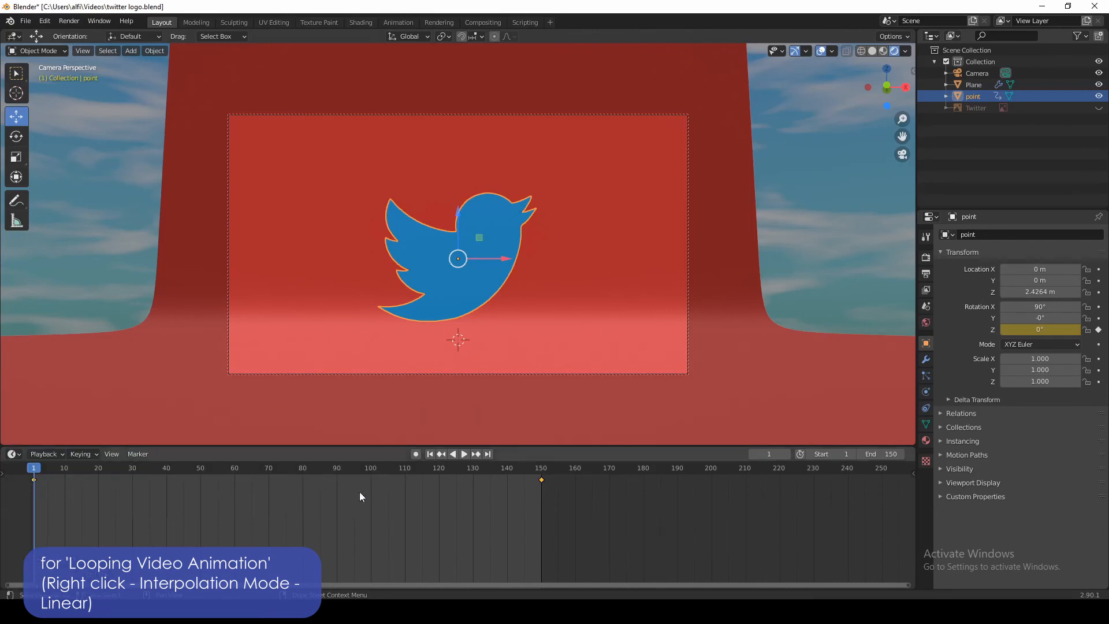
click(465, 454)
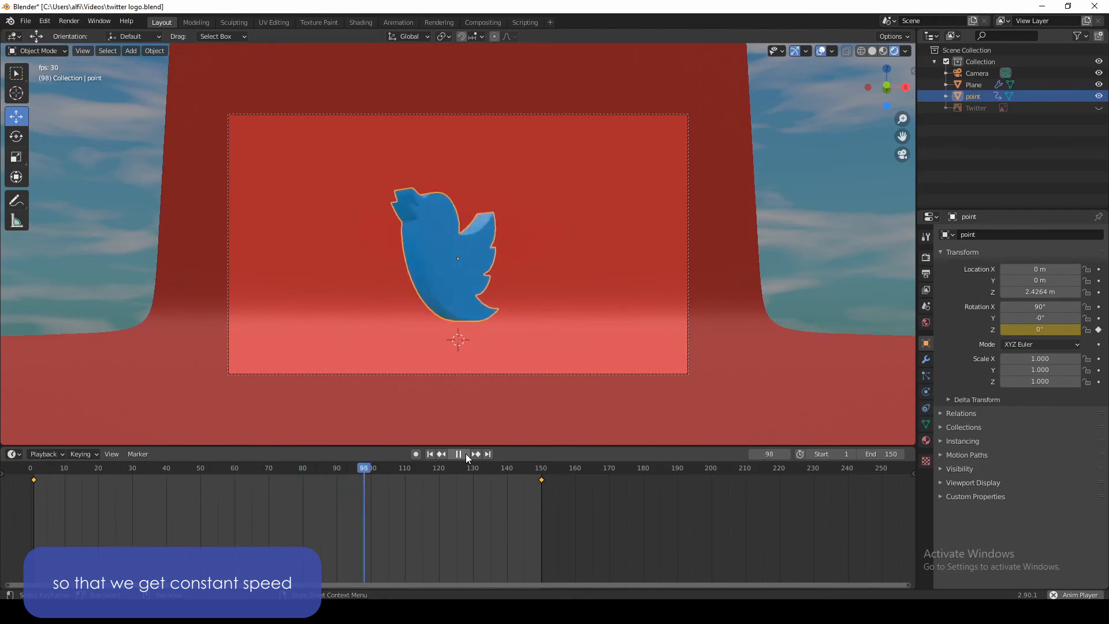
click(465, 454)
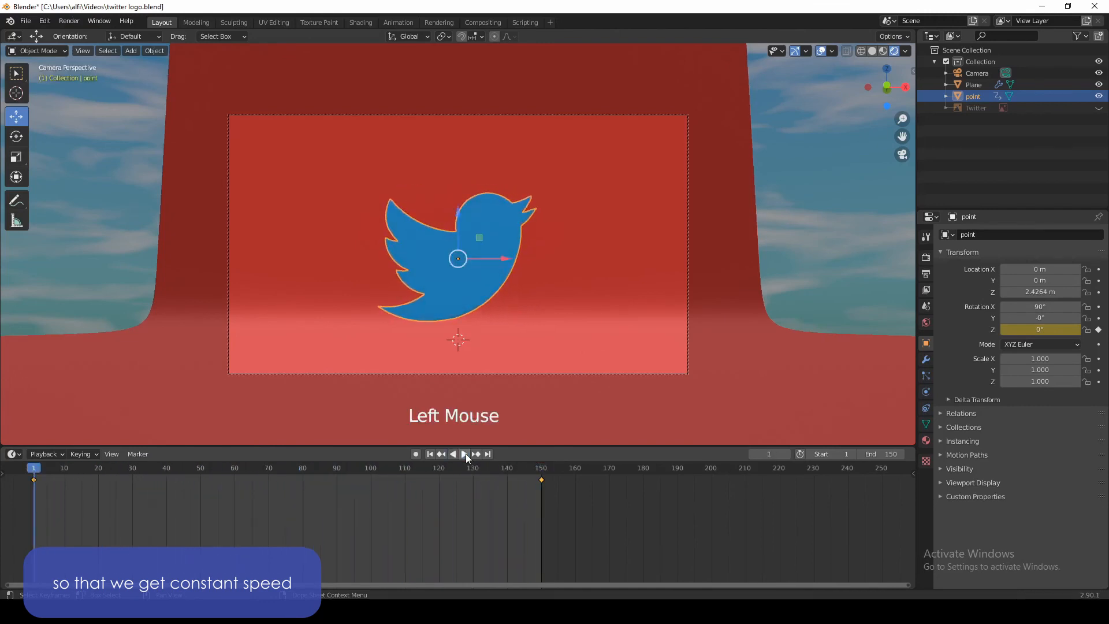
click(431, 455)
Set the render output to a file named "twitter logo" in the Downloads folder
click(925, 259)
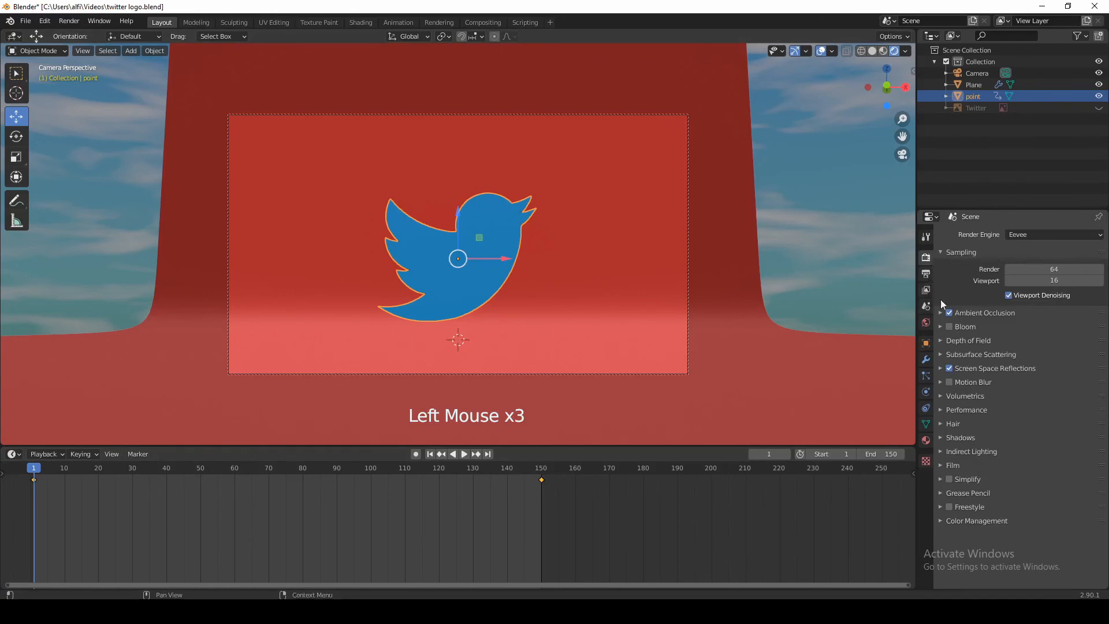
click(925, 275)
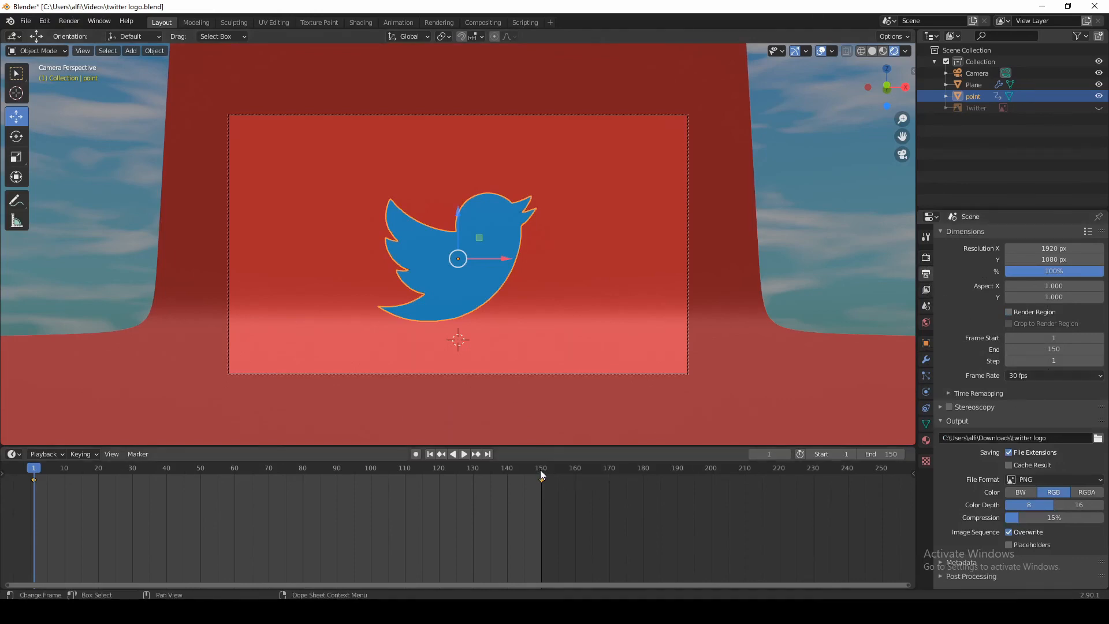
click(1097, 438)
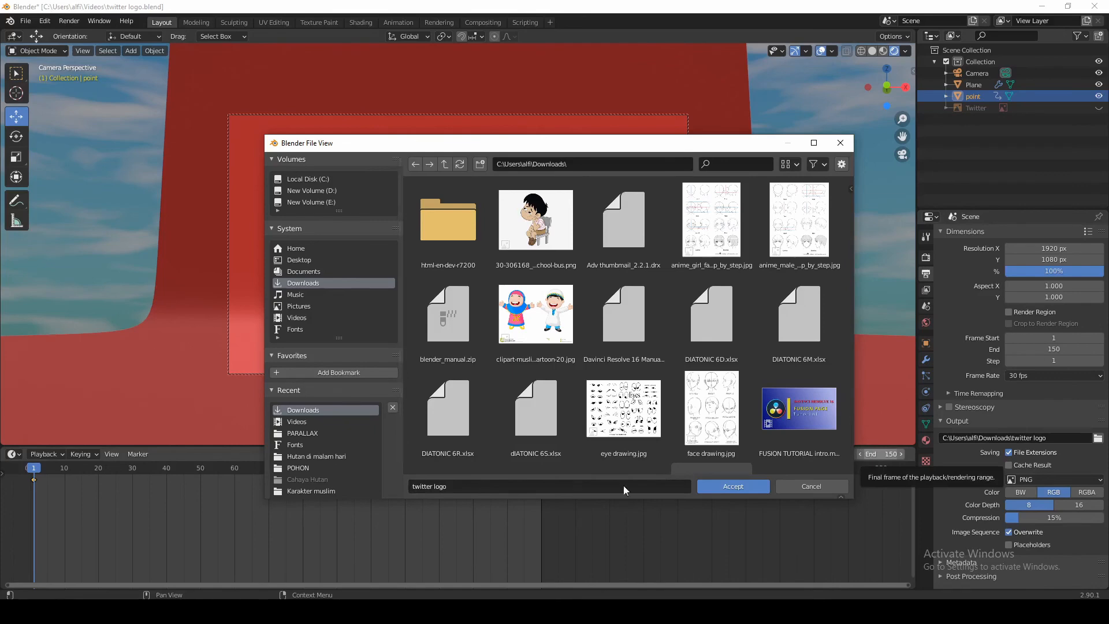
click(761, 486)
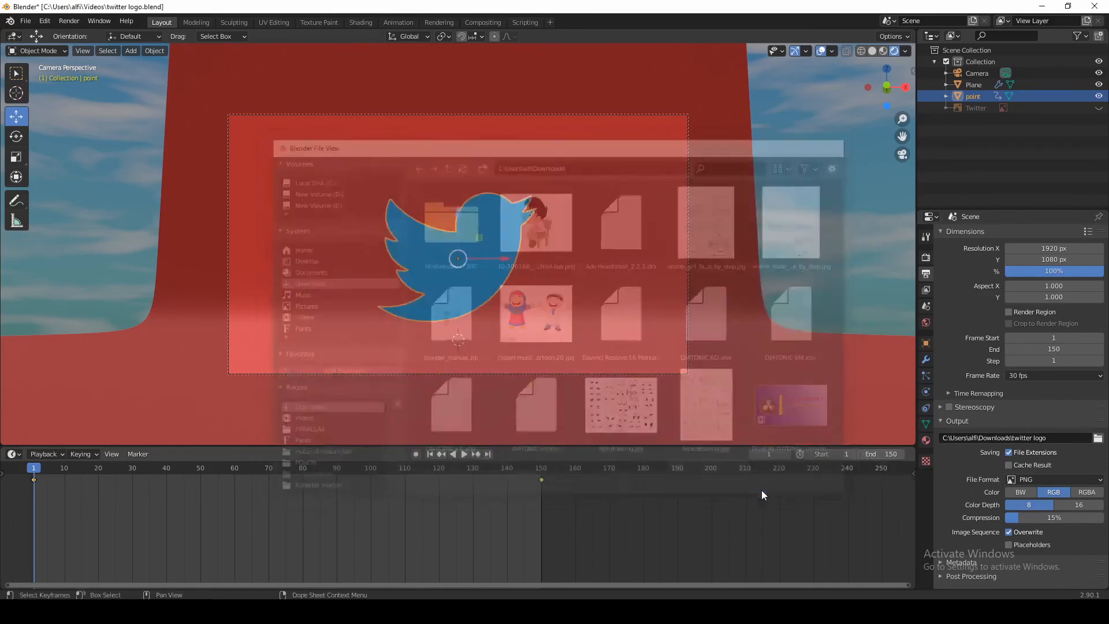
Set the output format to FFmpeg video with an MPEG-4 container and render the animation
click(1043, 479)
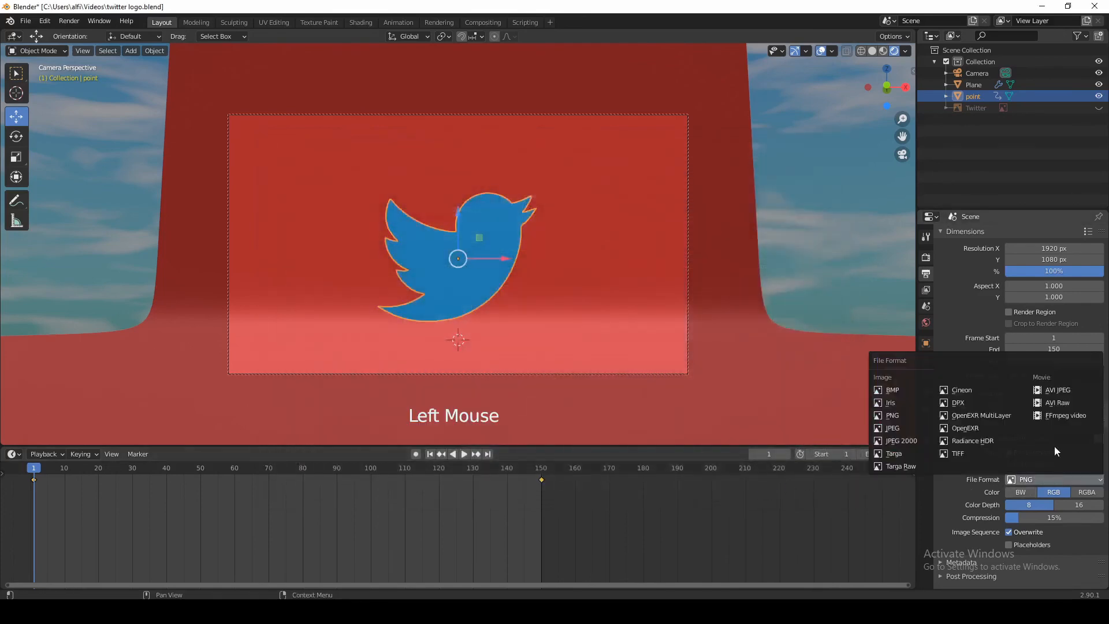
click(1058, 417)
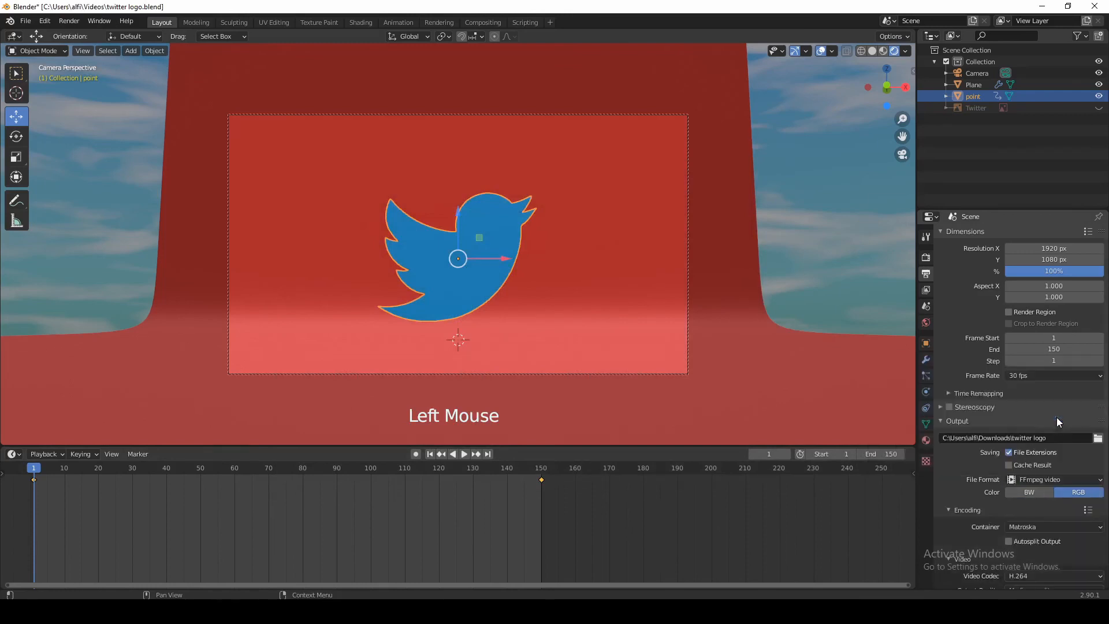
click(1056, 525)
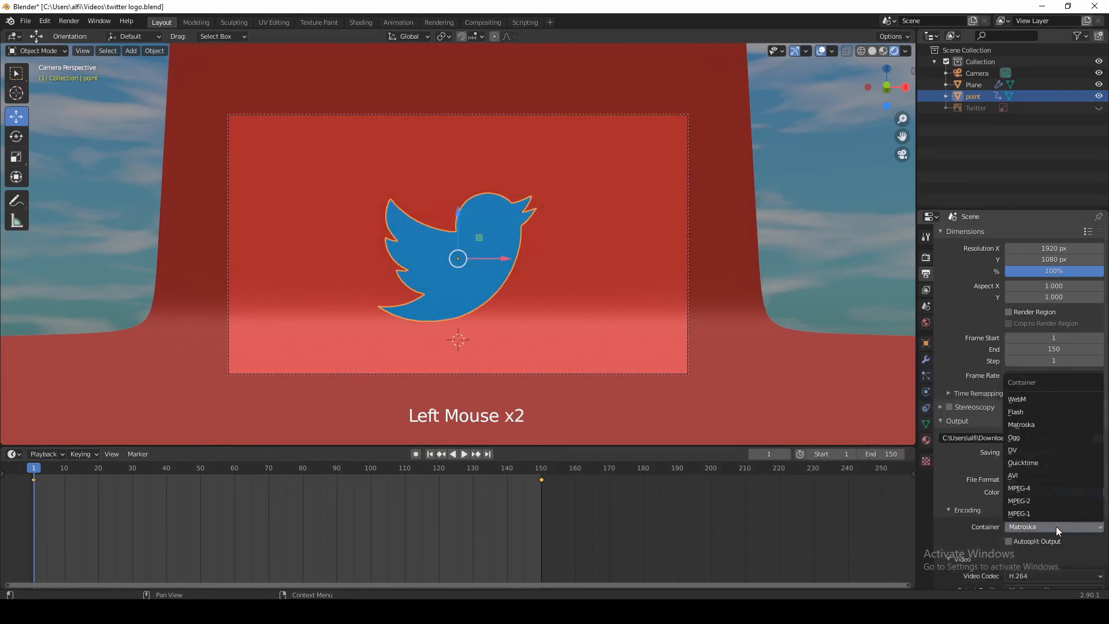
click(1034, 490)
scroll(1007, 518, down, 3)
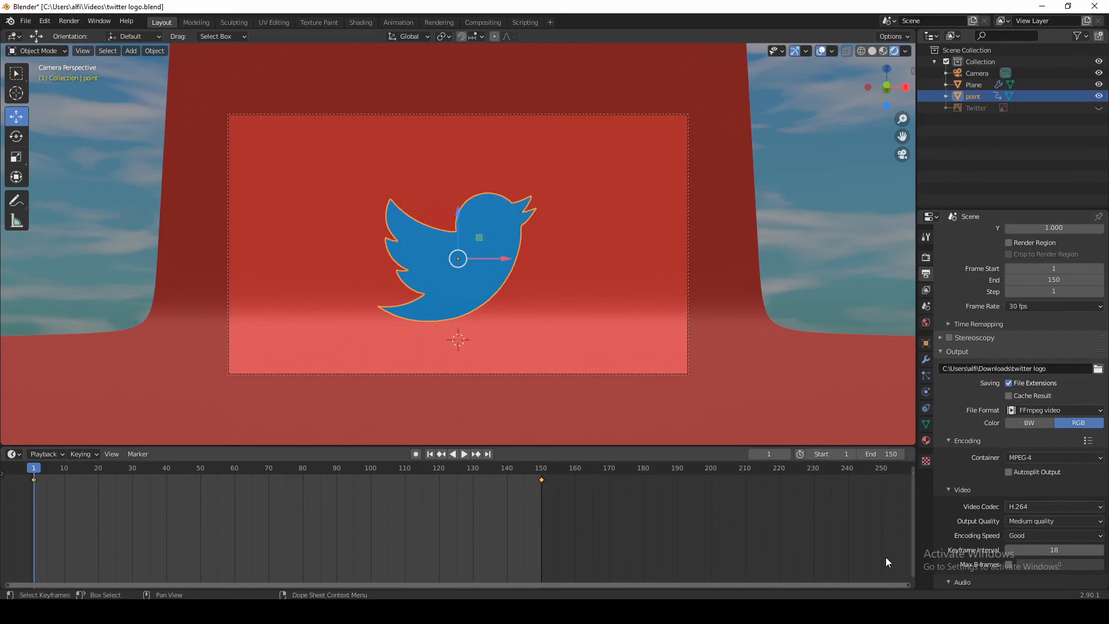
click(69, 22)
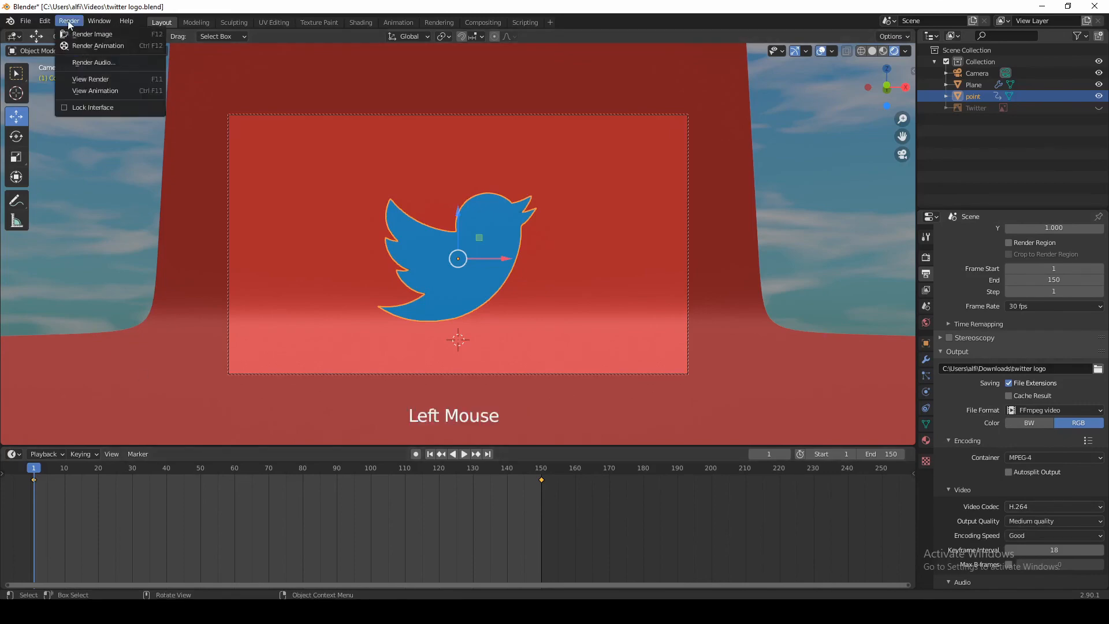
click(77, 47)
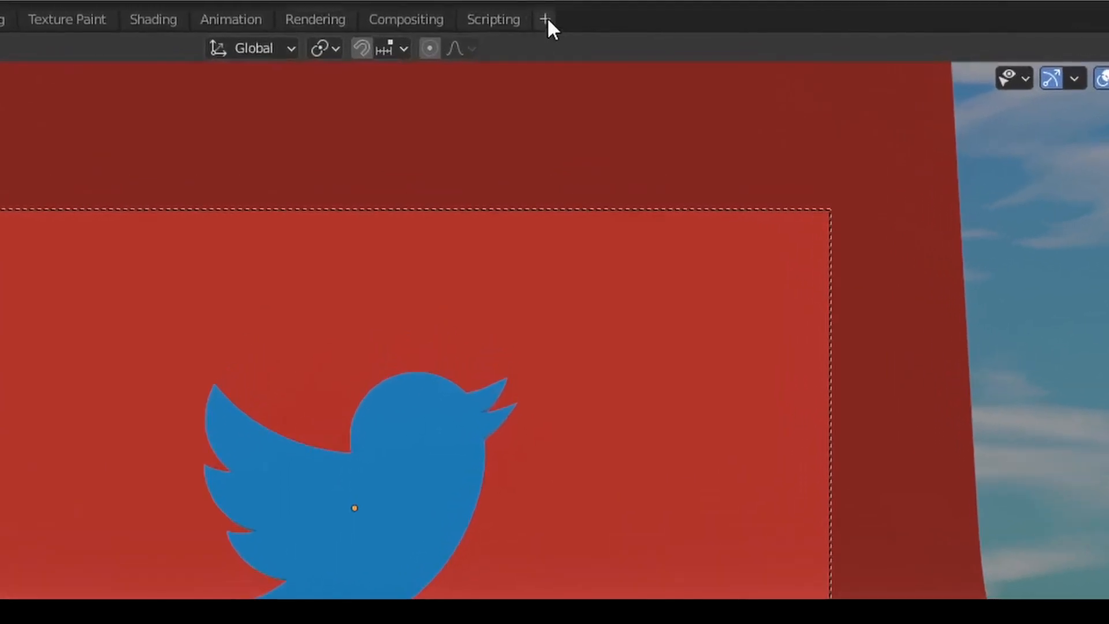
Add a Video Editing workspace and place the rendered twitter logo0001-0150 video from Downloads in channel 2 at frame 1
click(545, 16)
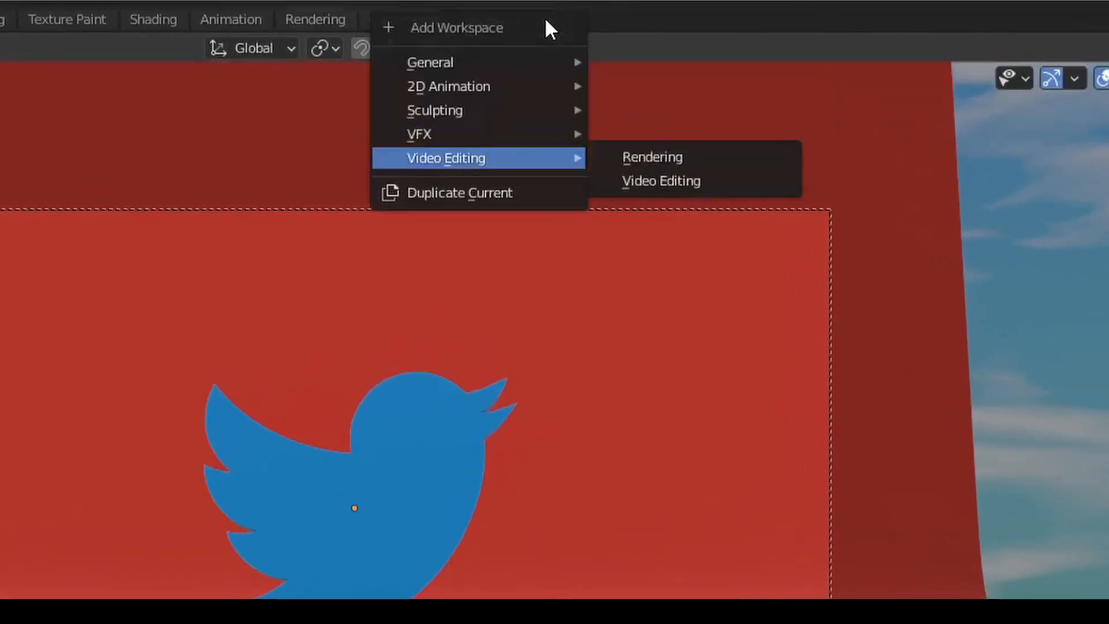
click(655, 179)
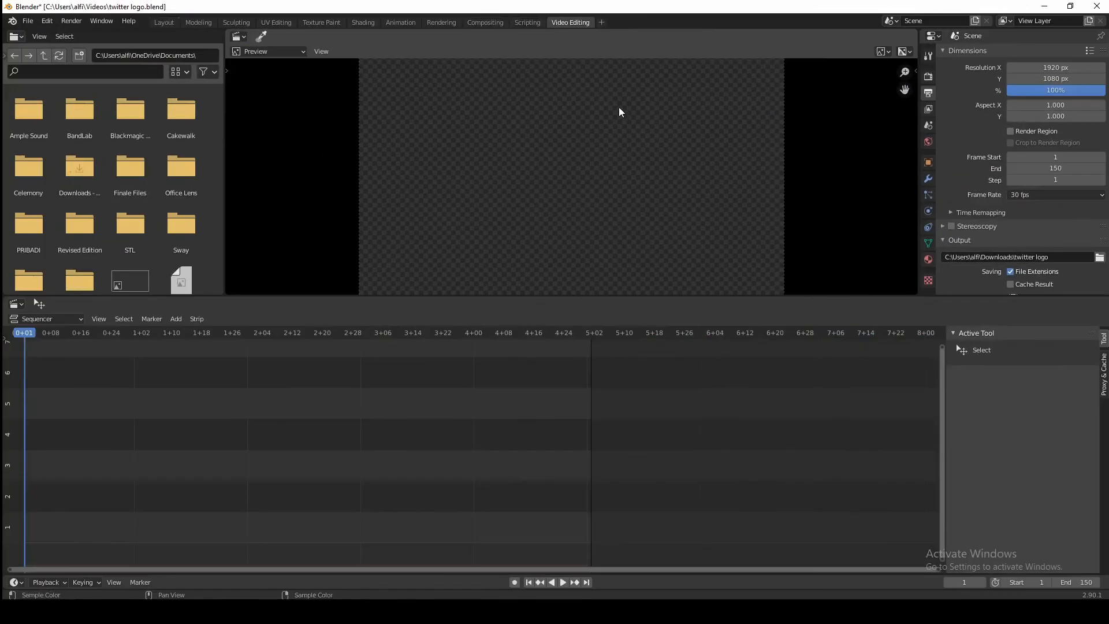
click(359, 611)
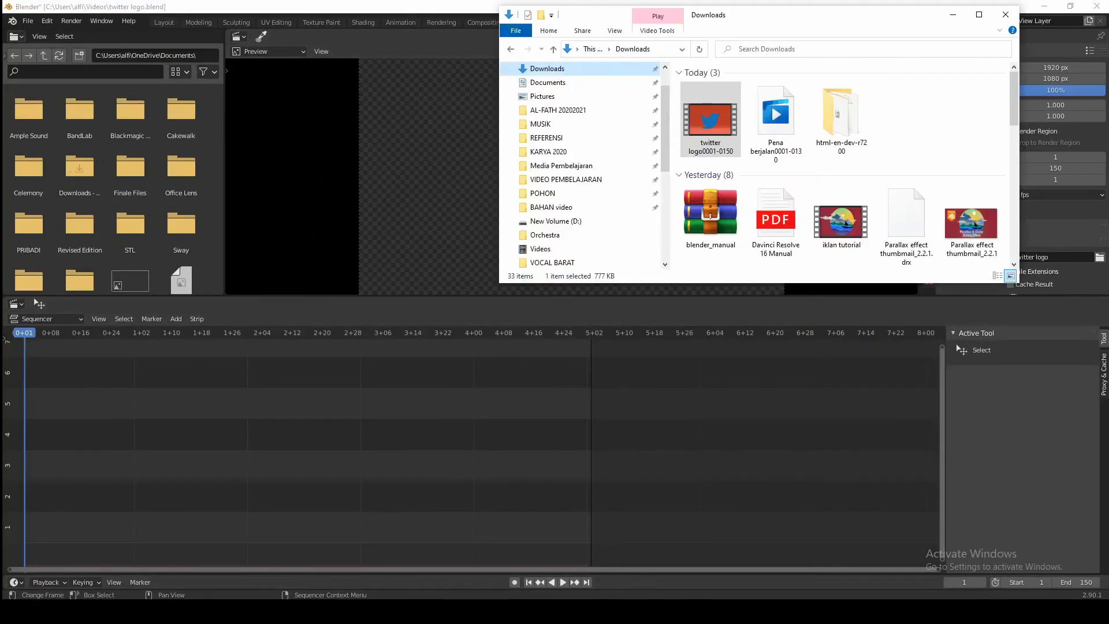
drag(728, 120, 75, 512)
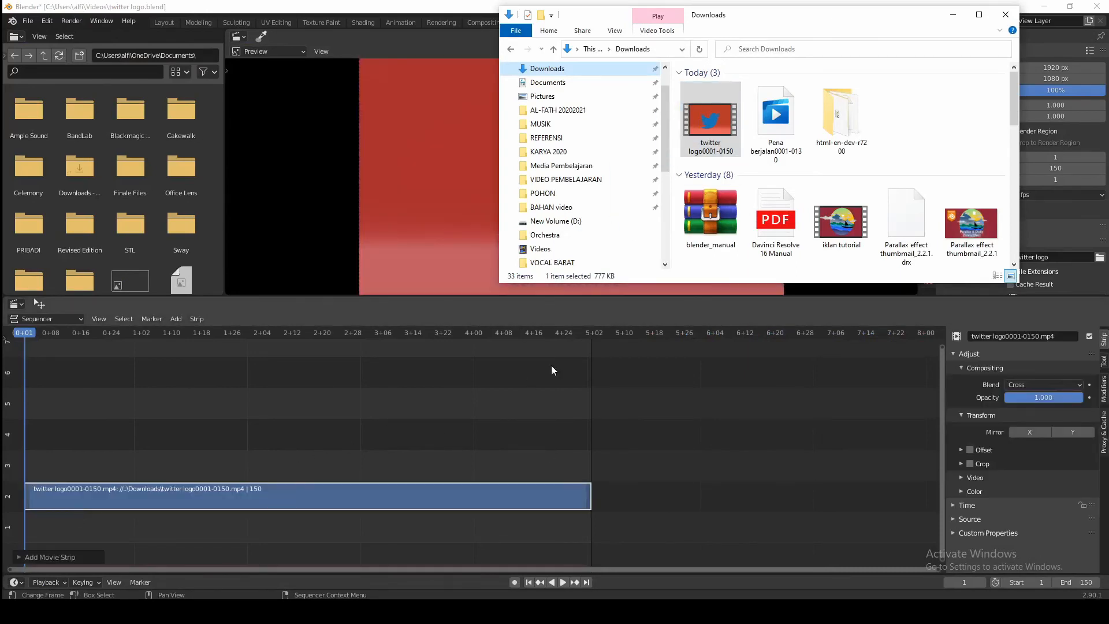
Add a second copy of the twitter logo0001-0150 video to the sequencer at frame 151, directly after the first strip
click(591, 334)
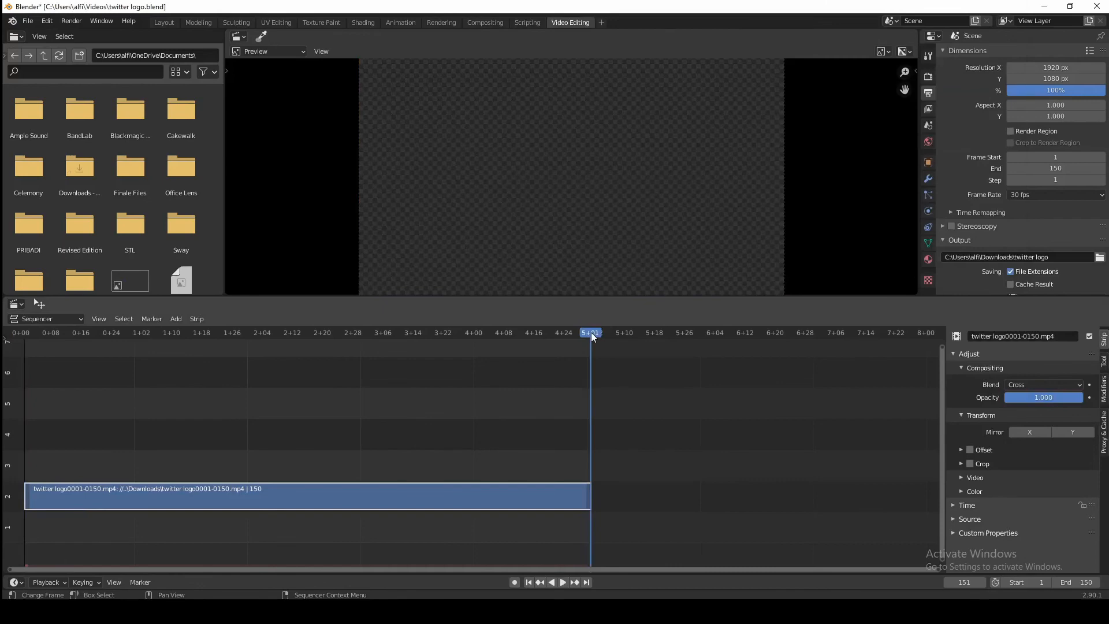
key(alt+Tab)
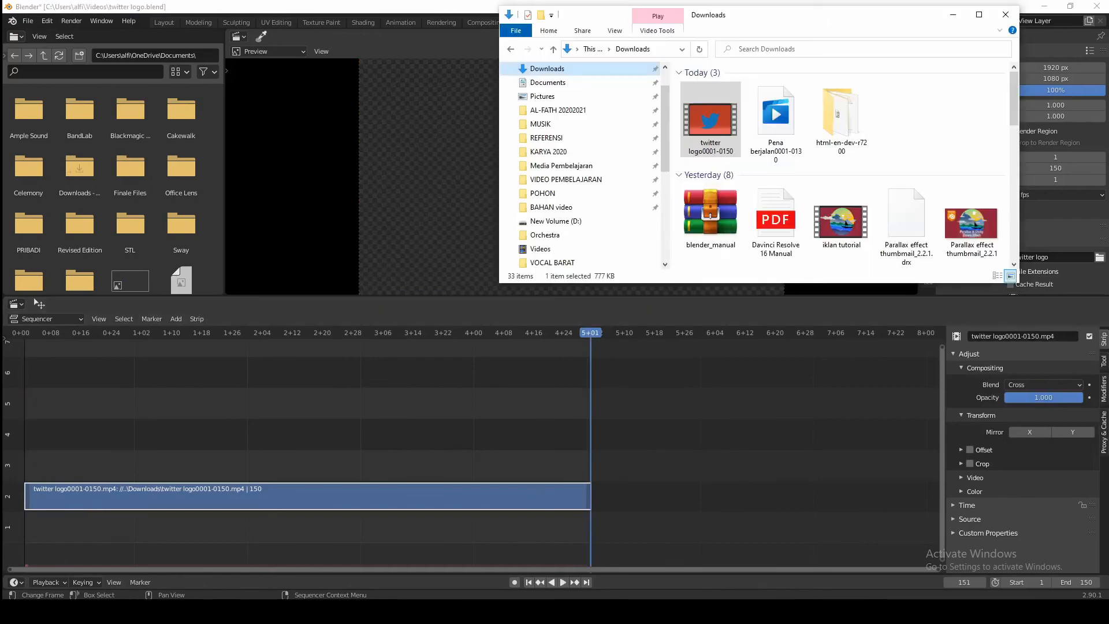
drag(717, 126, 657, 498)
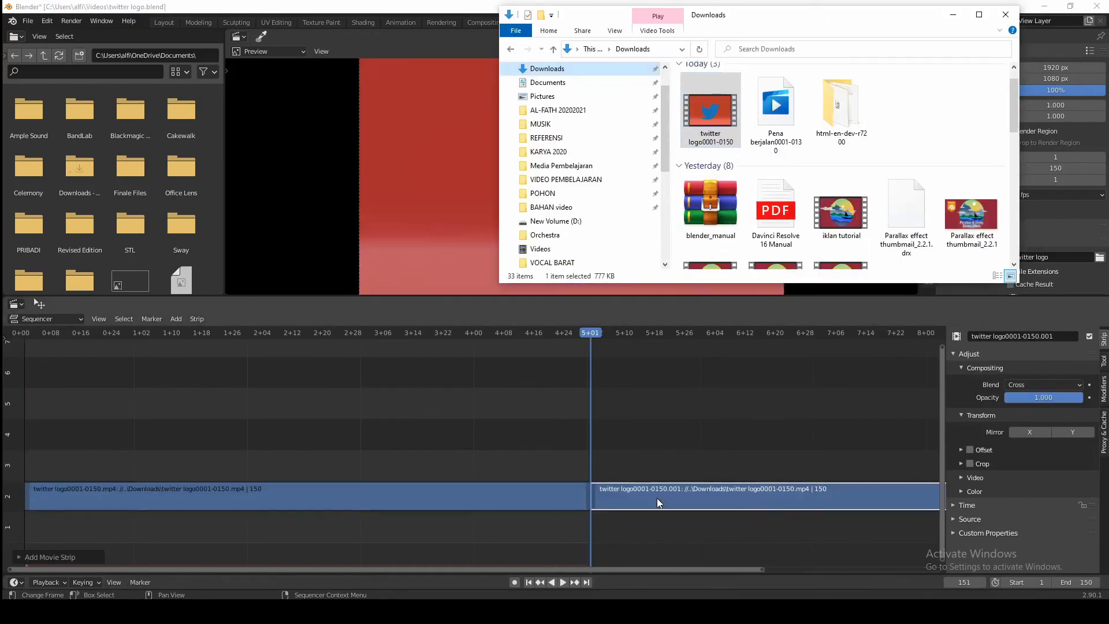
Return to the first frame and set the sequence's end frame to 300
click(529, 582)
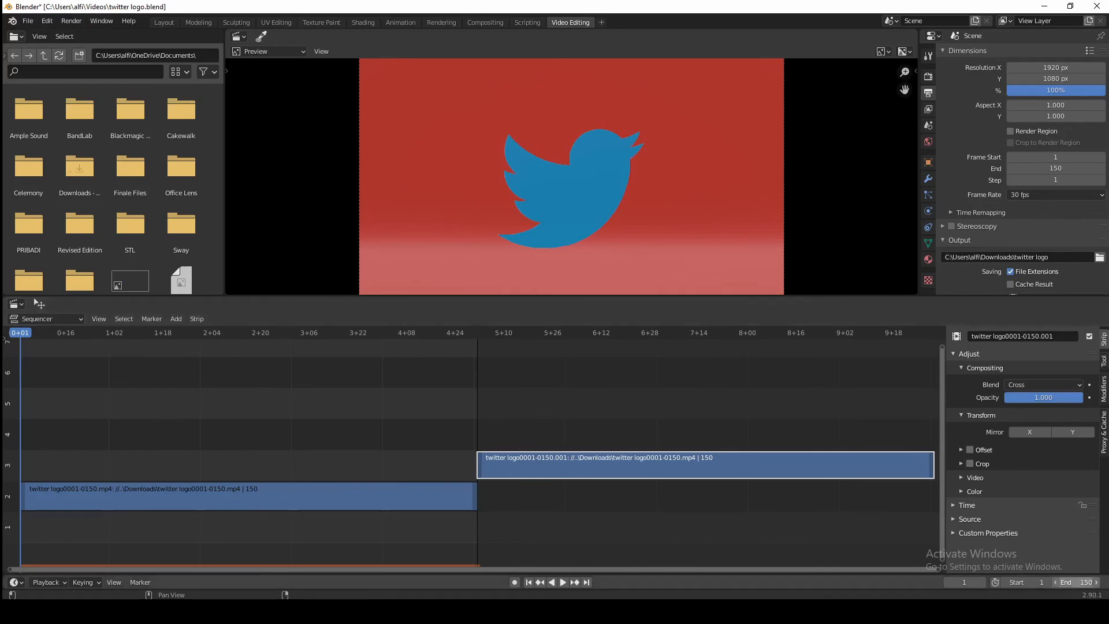
click(1093, 583)
text(300)
key(Return)
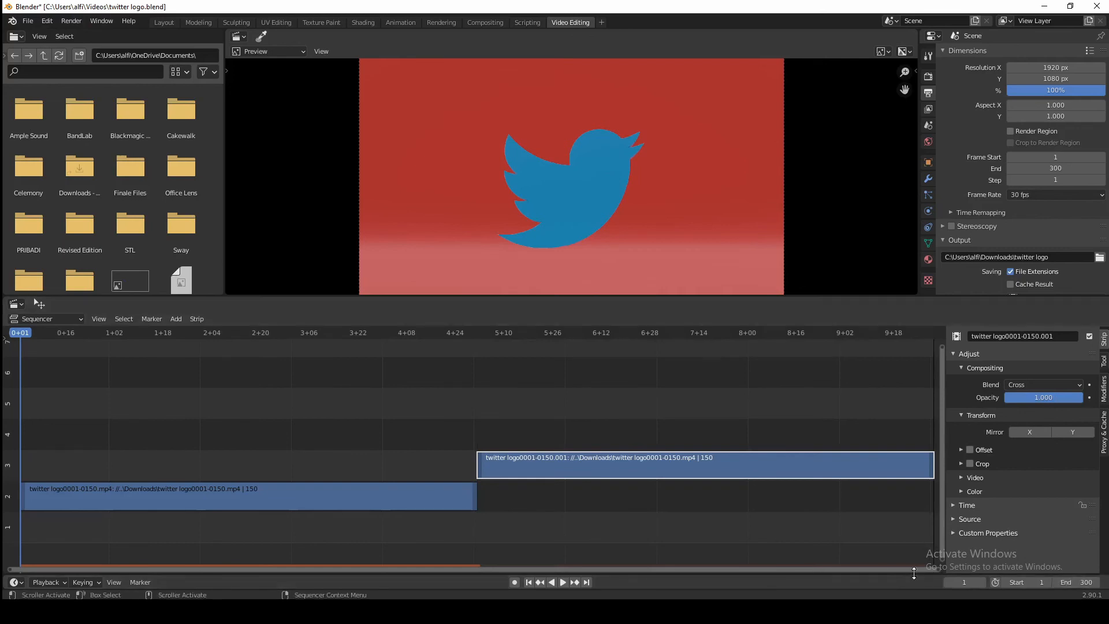
Play the two-strip sequence from frame 1 to check the loop, and return to the first frame
drag(935, 570, 980, 570)
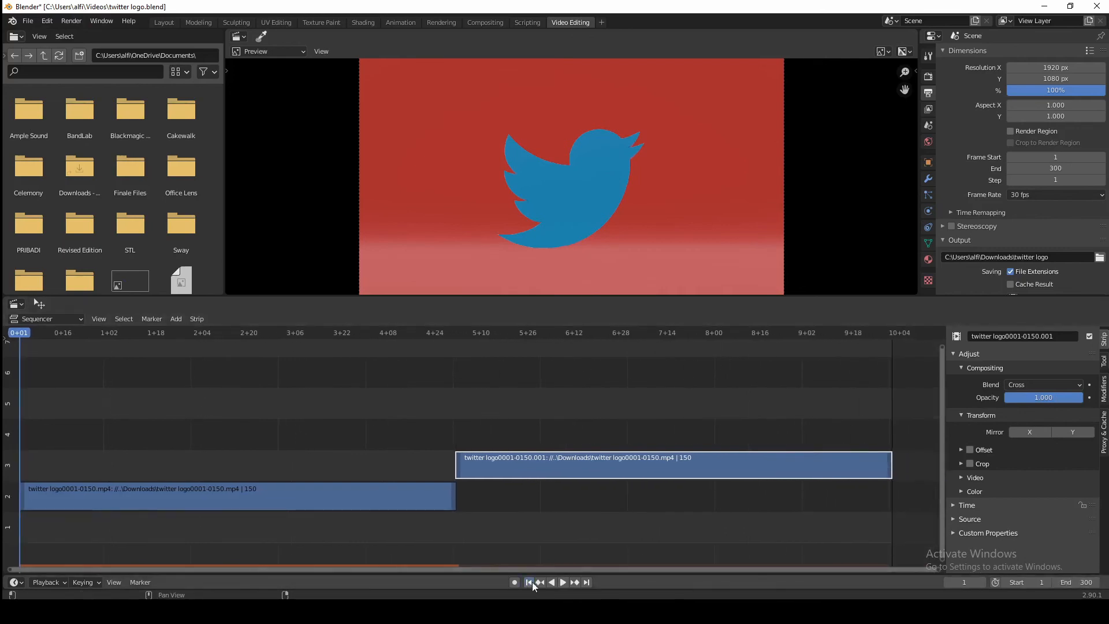
click(562, 582)
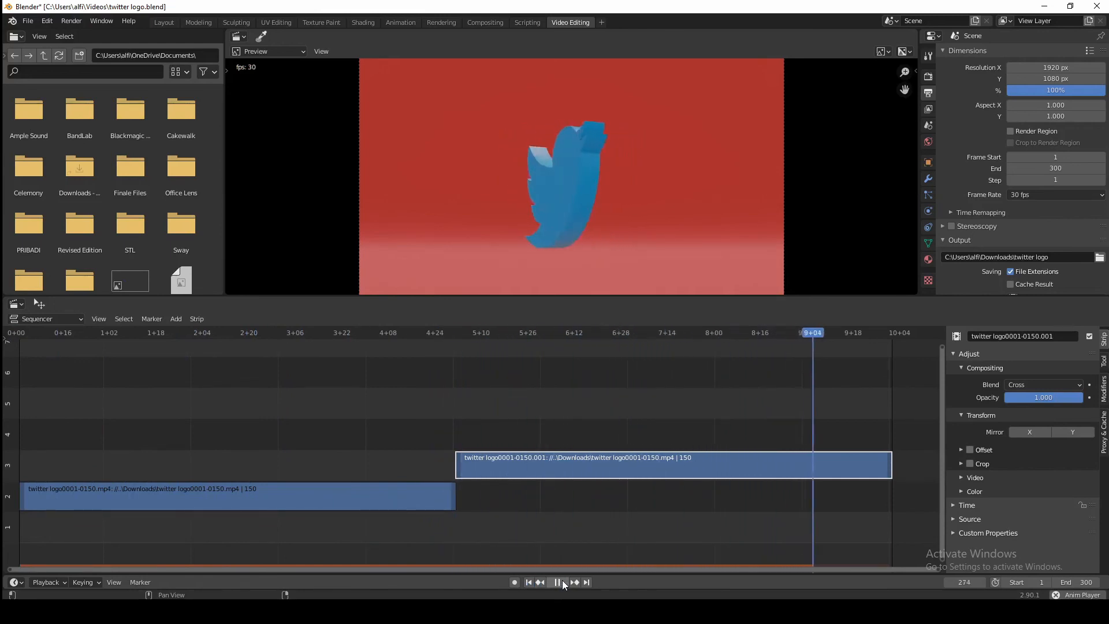
click(563, 581)
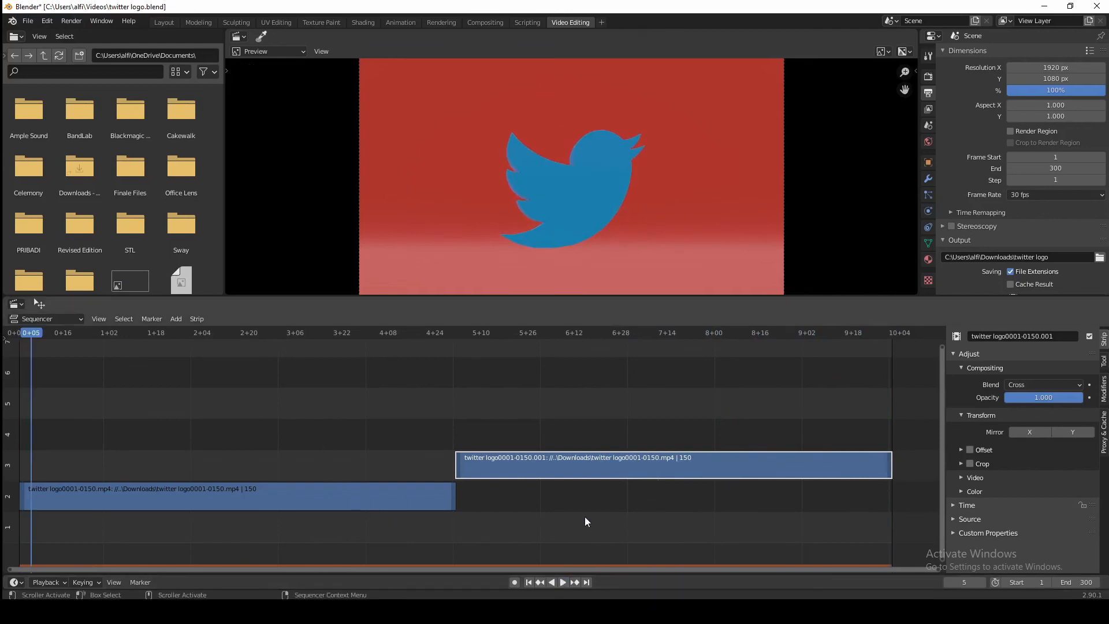
click(527, 582)
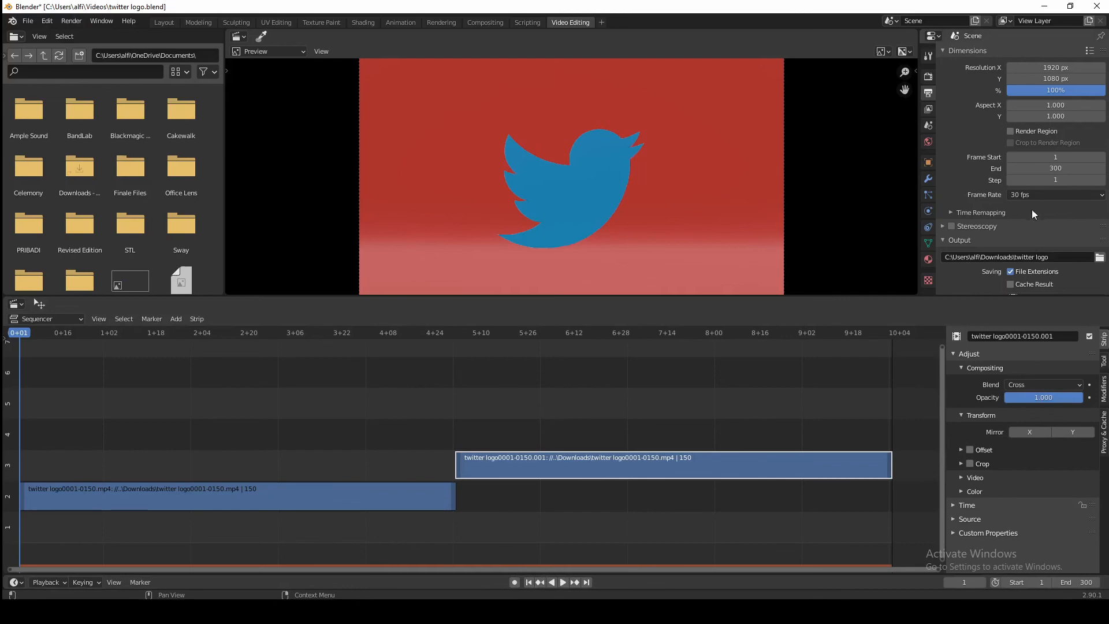
Change the output file name to "twitter logo looping" in the Downloads folder and render the animation
scroll(1038, 193, down, 2)
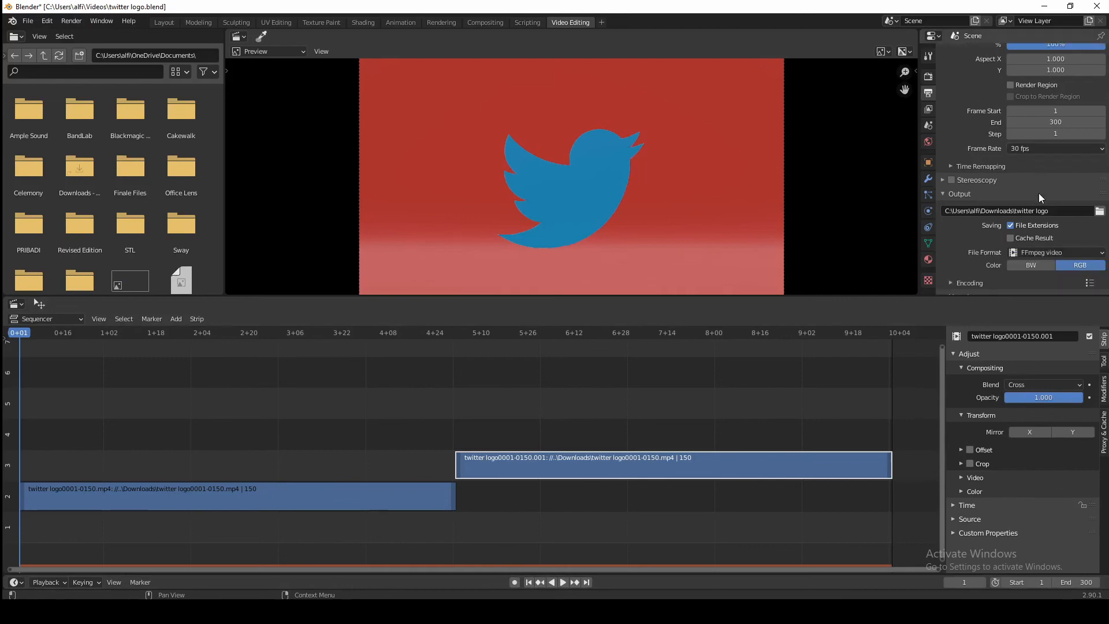
click(1100, 212)
click(566, 485)
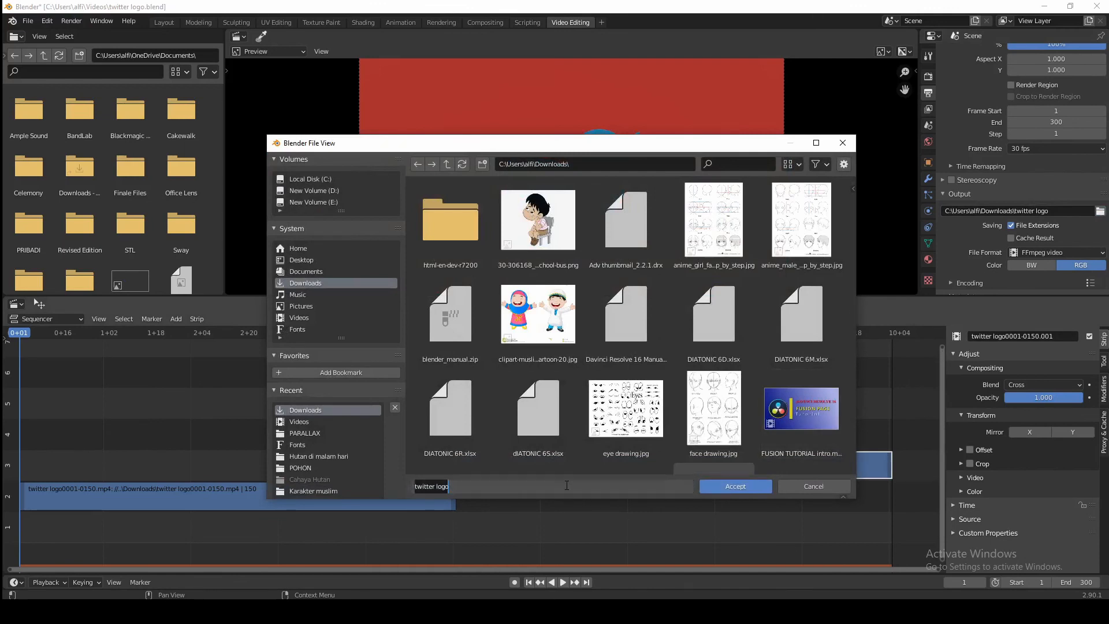
click(566, 485)
text(looping)
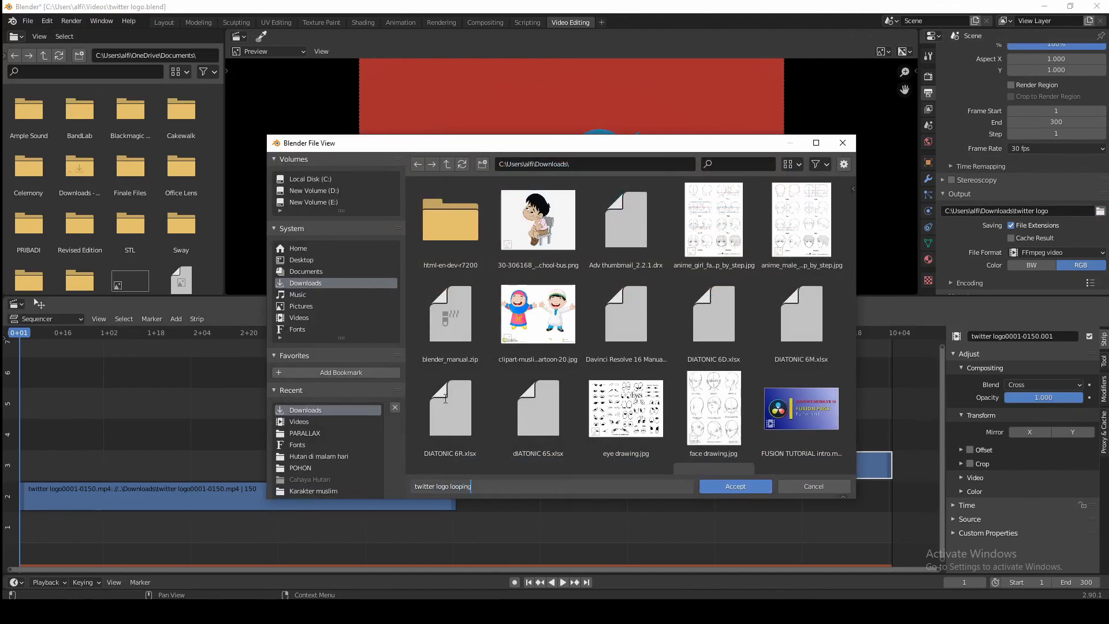
key(Return)
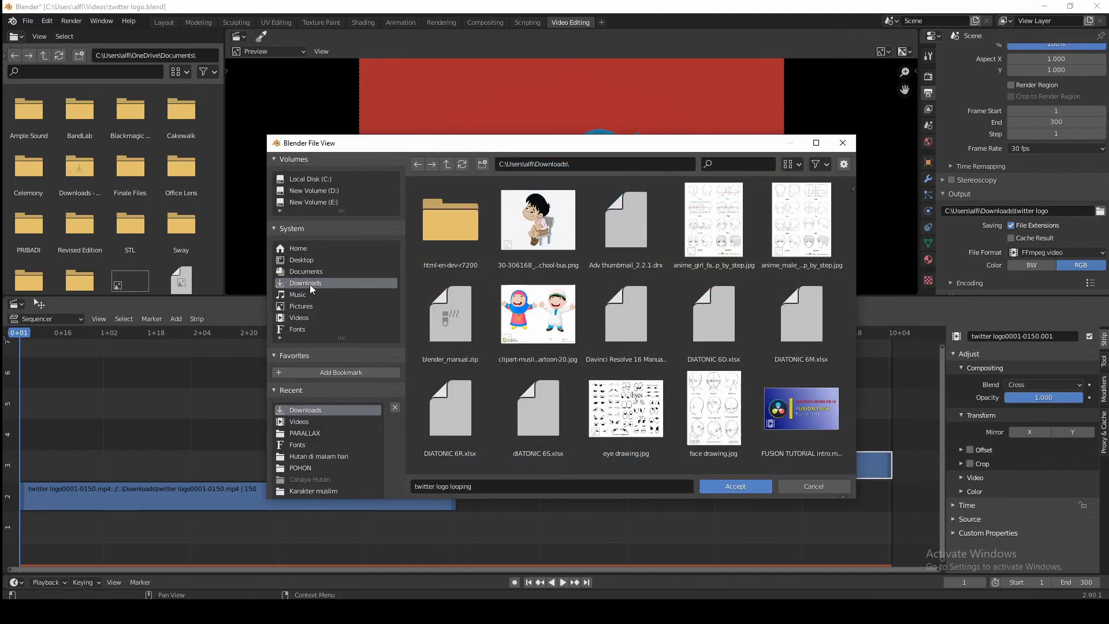
click(752, 487)
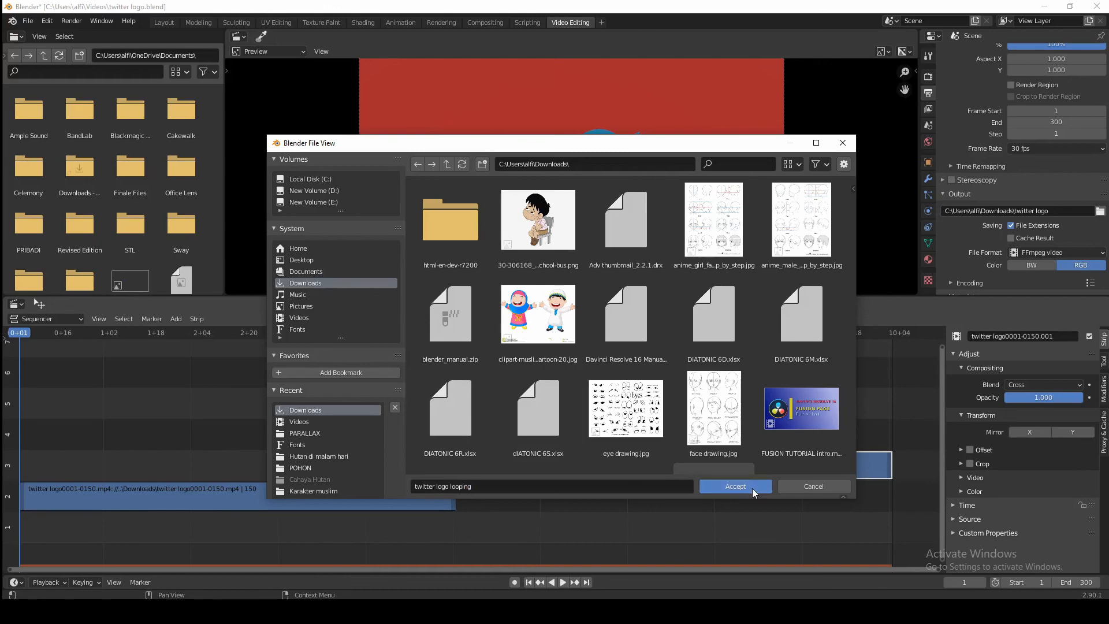
click(72, 22)
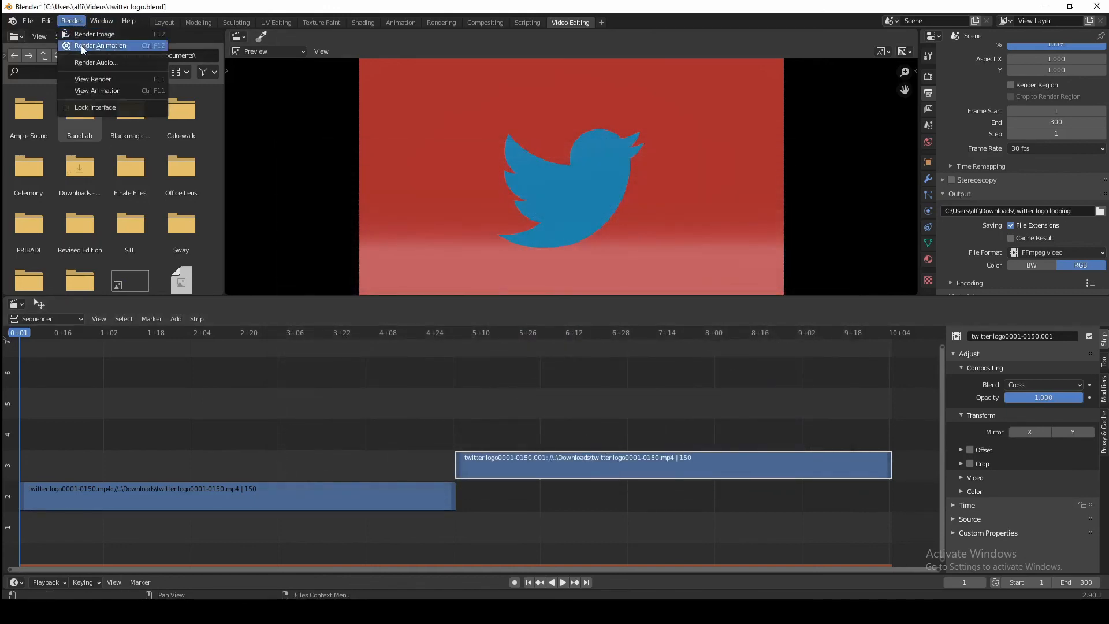
click(81, 45)
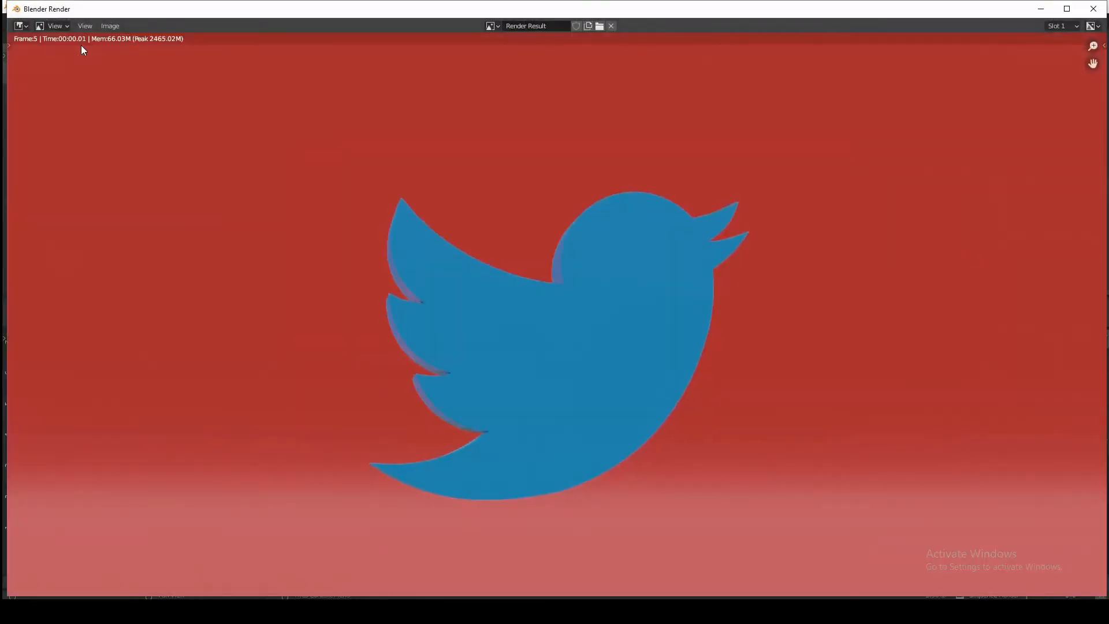